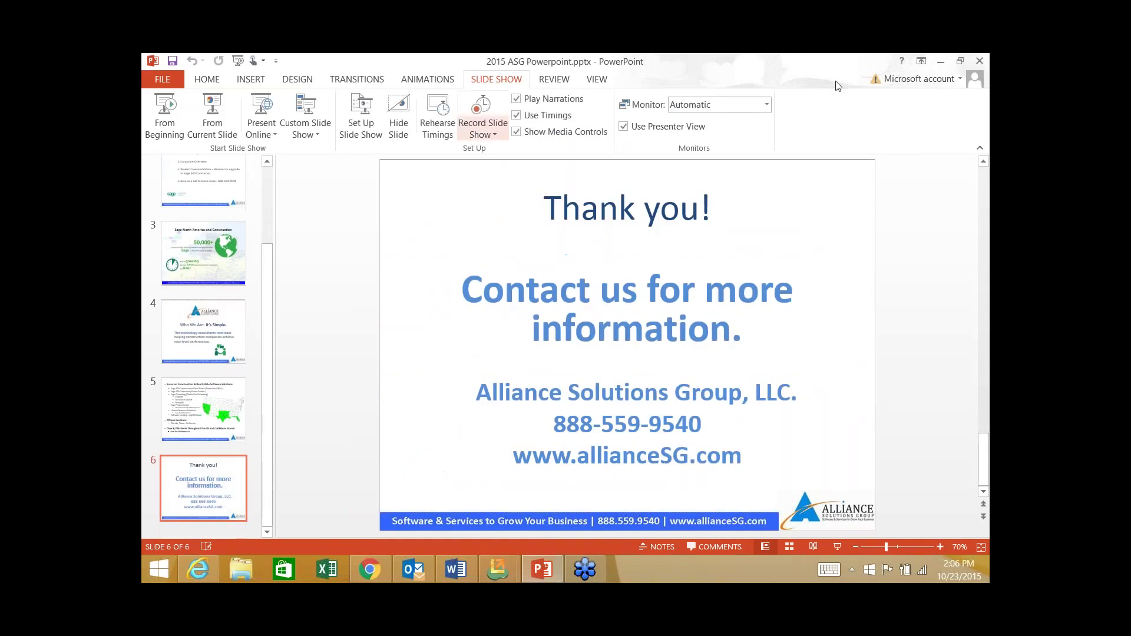
- Minimize the PowerPoint deck after the Thank you slide to reveal the desktop
left_click(939, 61)
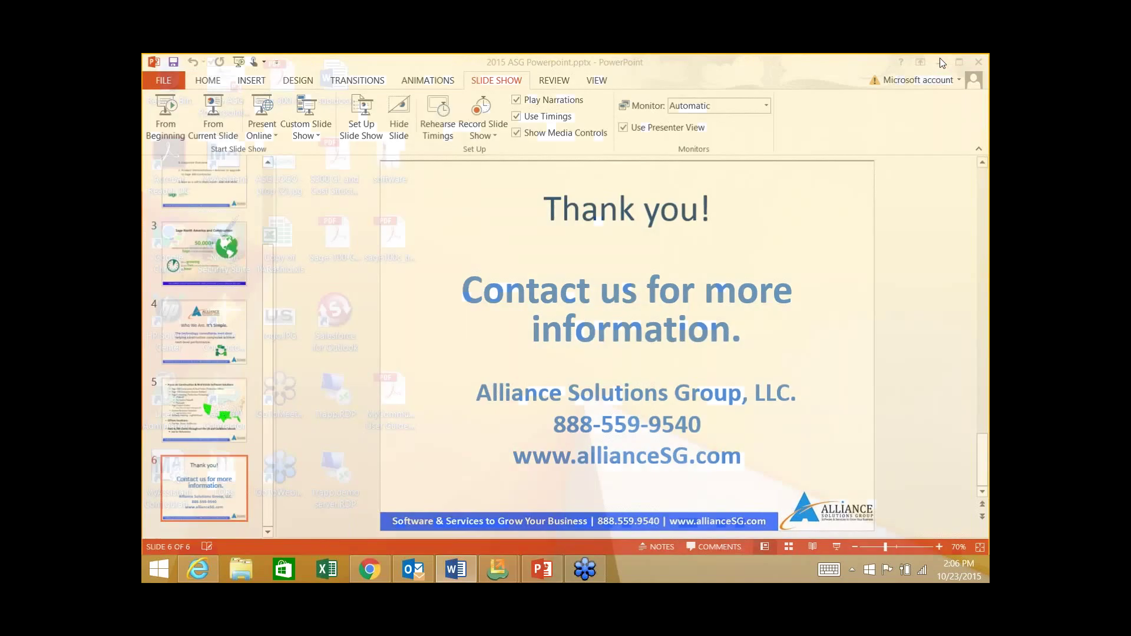
- Switch to the Sage 100 Contractor window for JS-Ultimate Demonstration Data from the taskbar
mouse_move(497, 569)
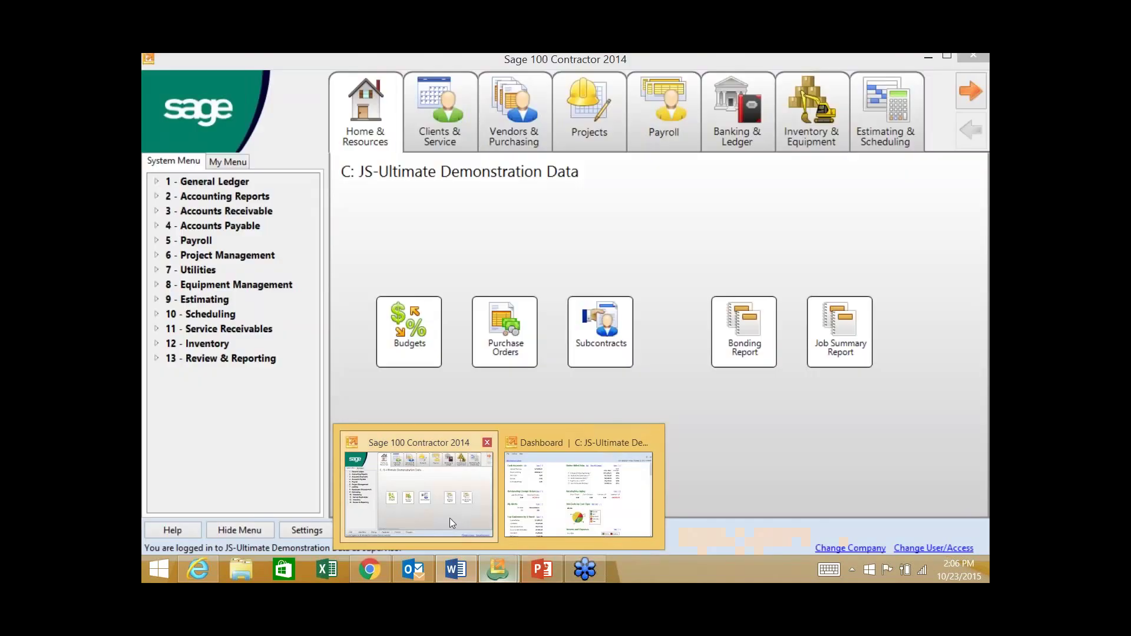
left_click(451, 518)
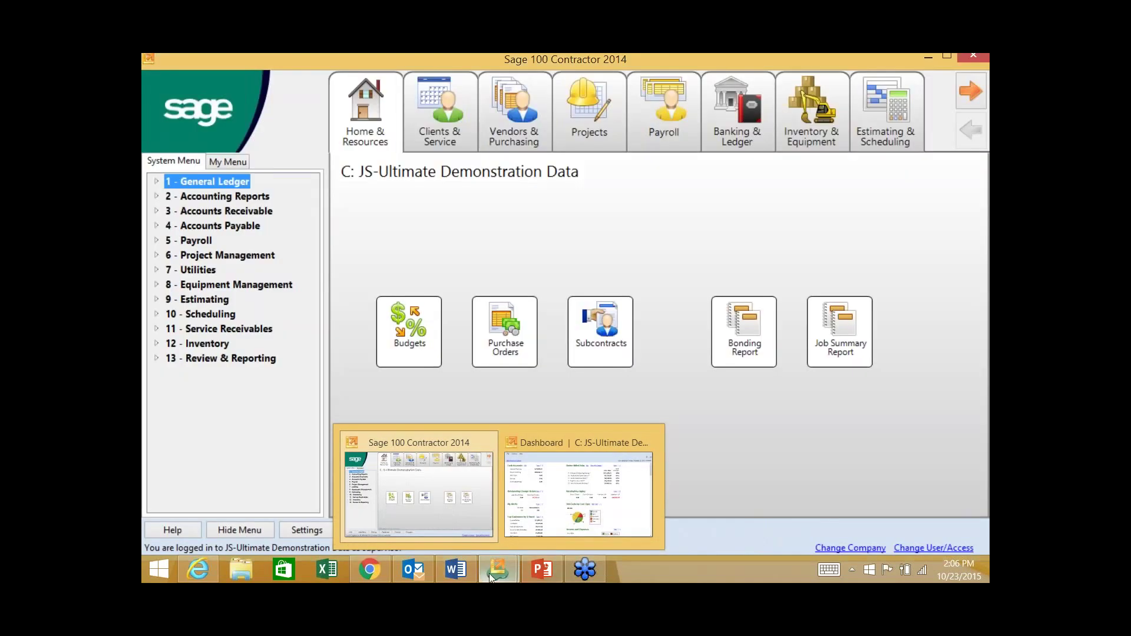
left_click(507, 208)
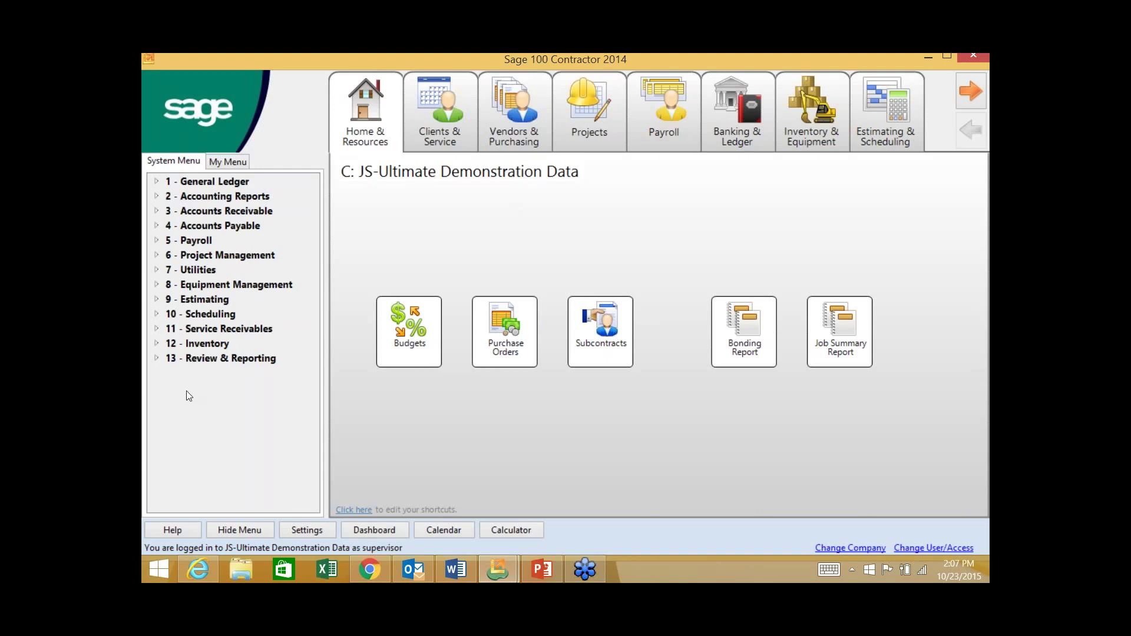
left_click(157, 256)
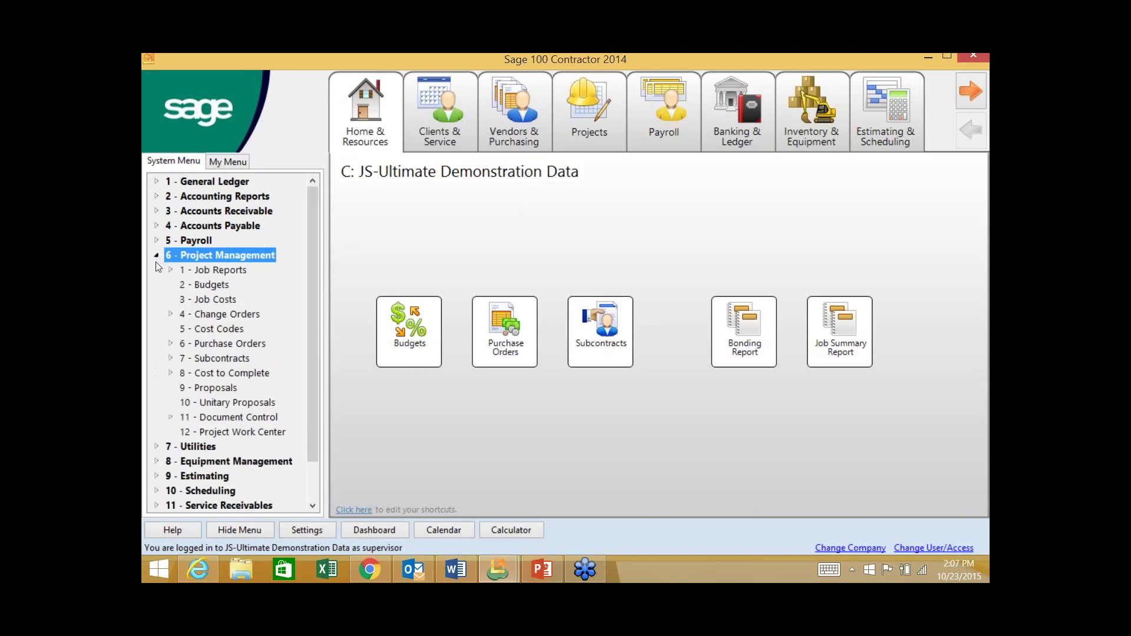
mouse_move(317, 316)
left_mouse_down()
mouse_move(317, 352)
mouse_move(317, 310)
left_mouse_up()
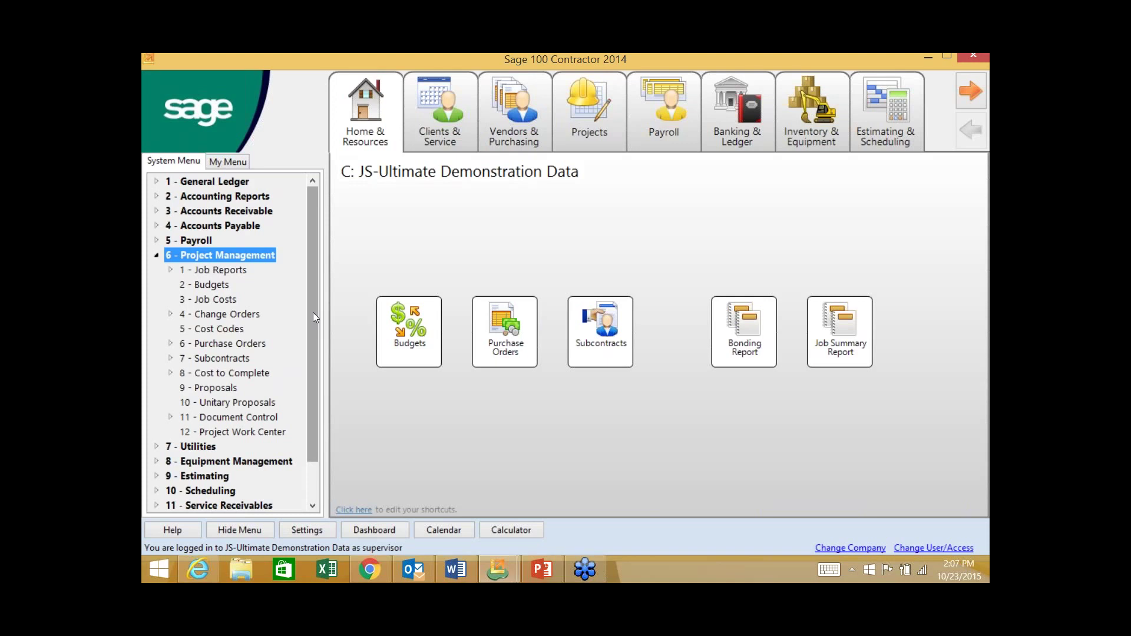
left_click(155, 255)
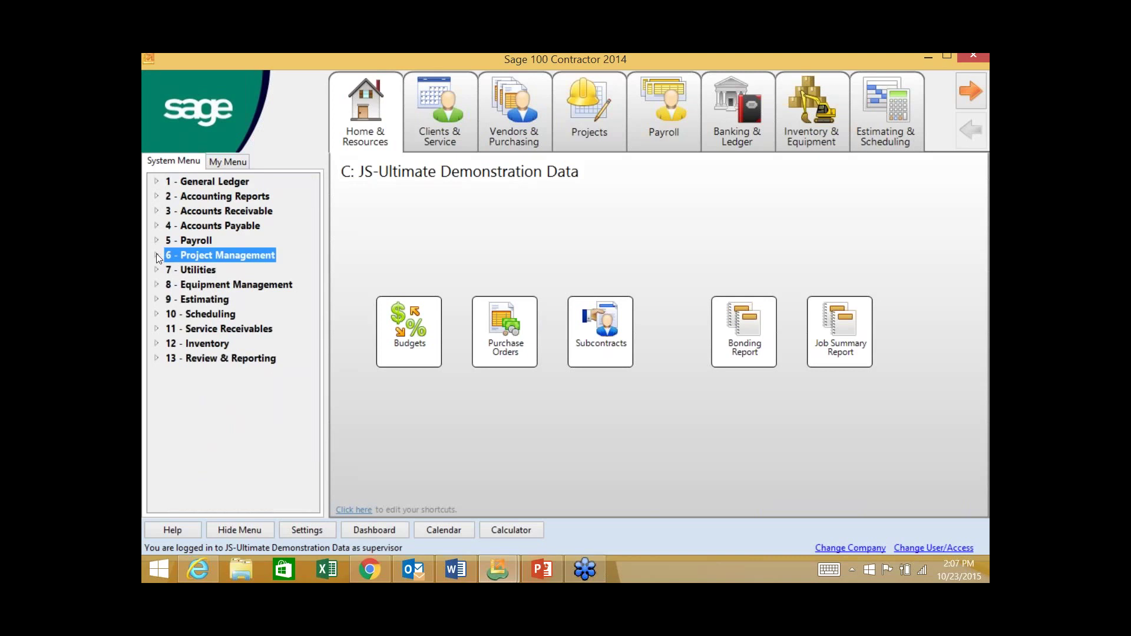
left_click(156, 255)
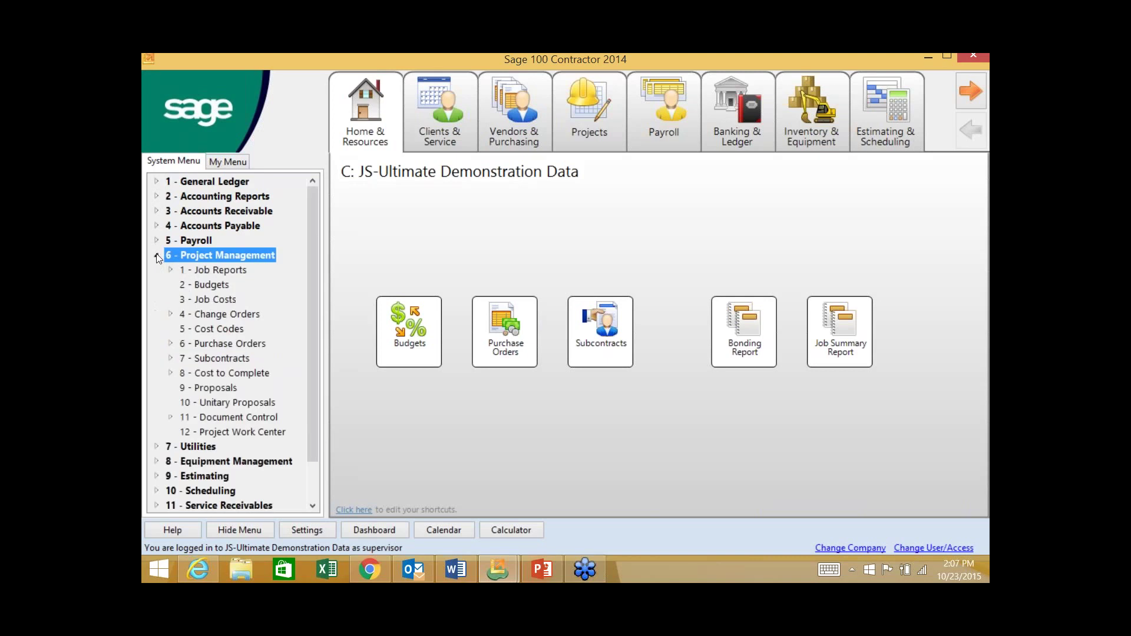
left_click(171, 314)
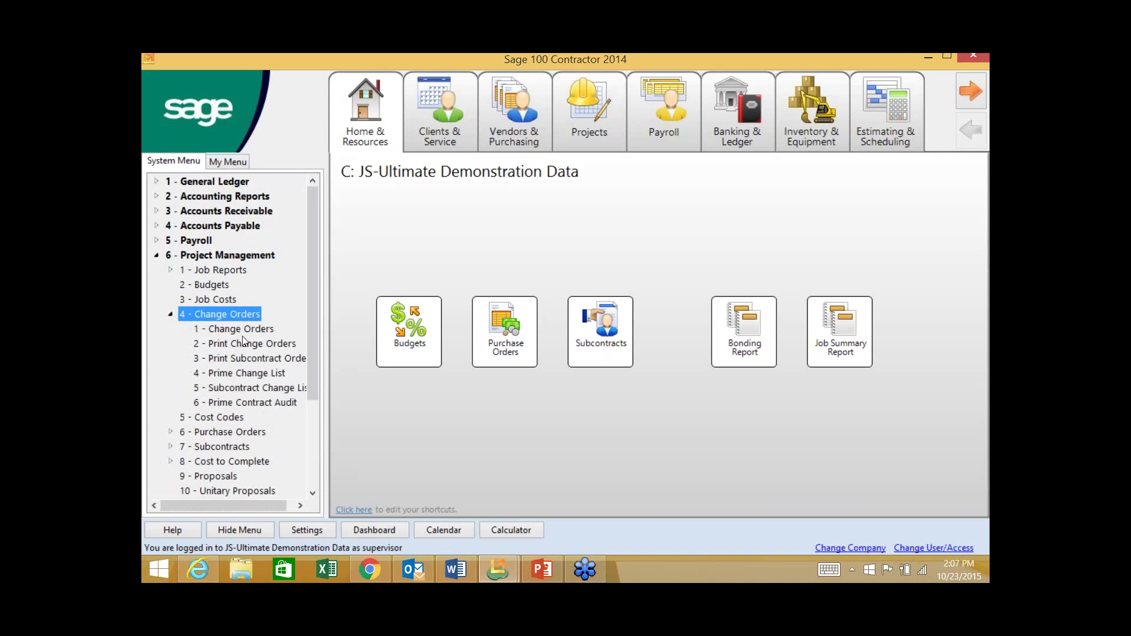
left_click(170, 314)
left_click(155, 256)
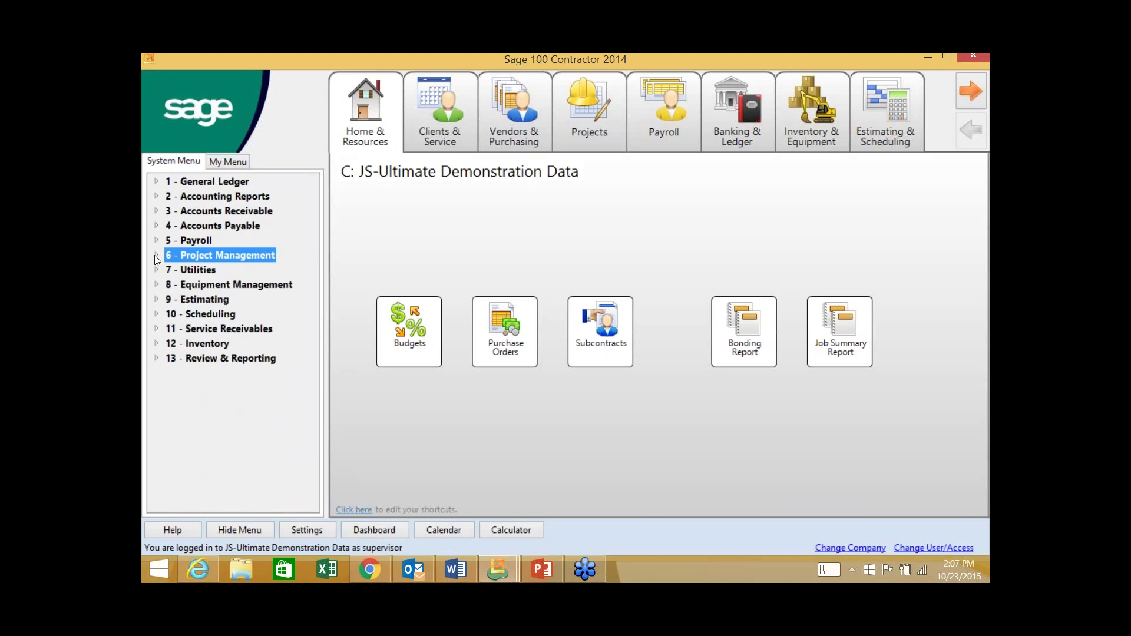
left_click(241, 530)
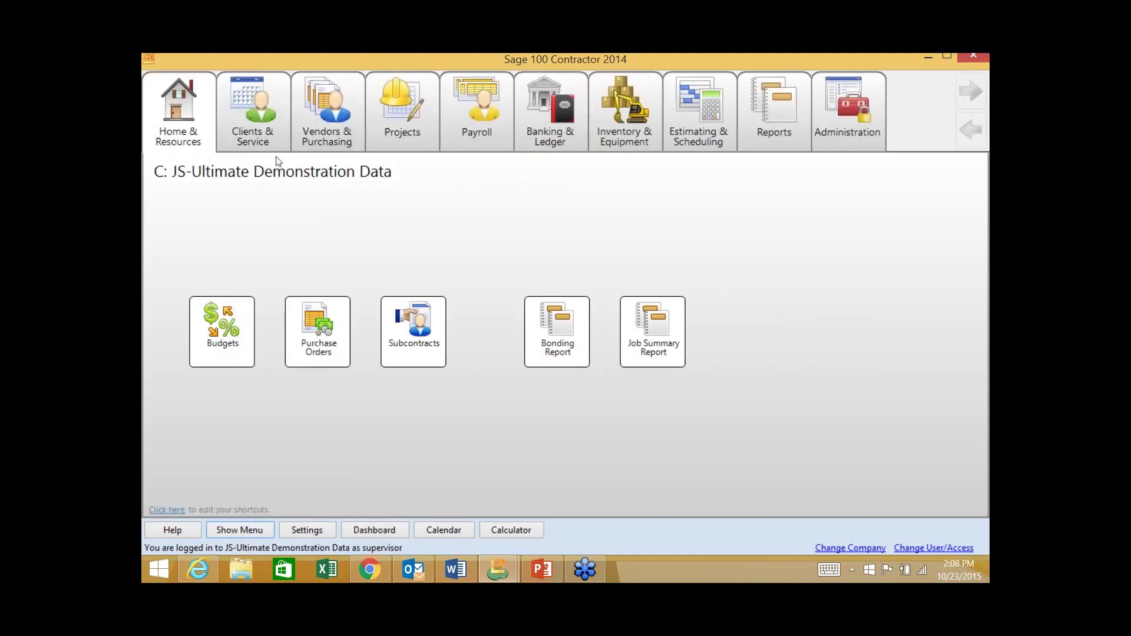
left_click(278, 124)
left_click(324, 129)
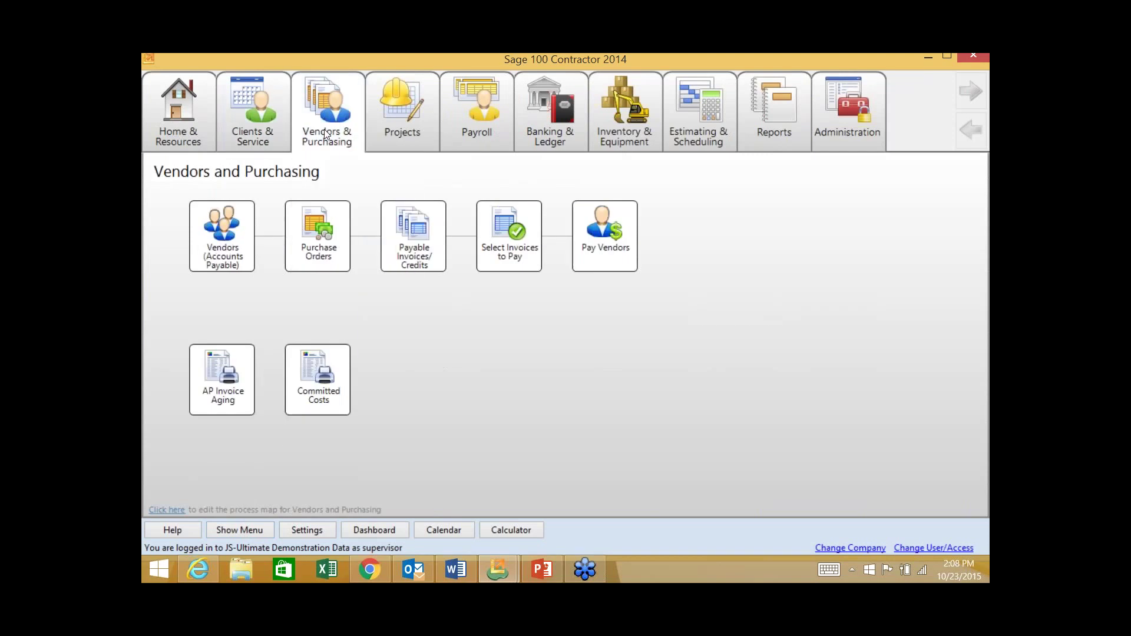
left_click(384, 126)
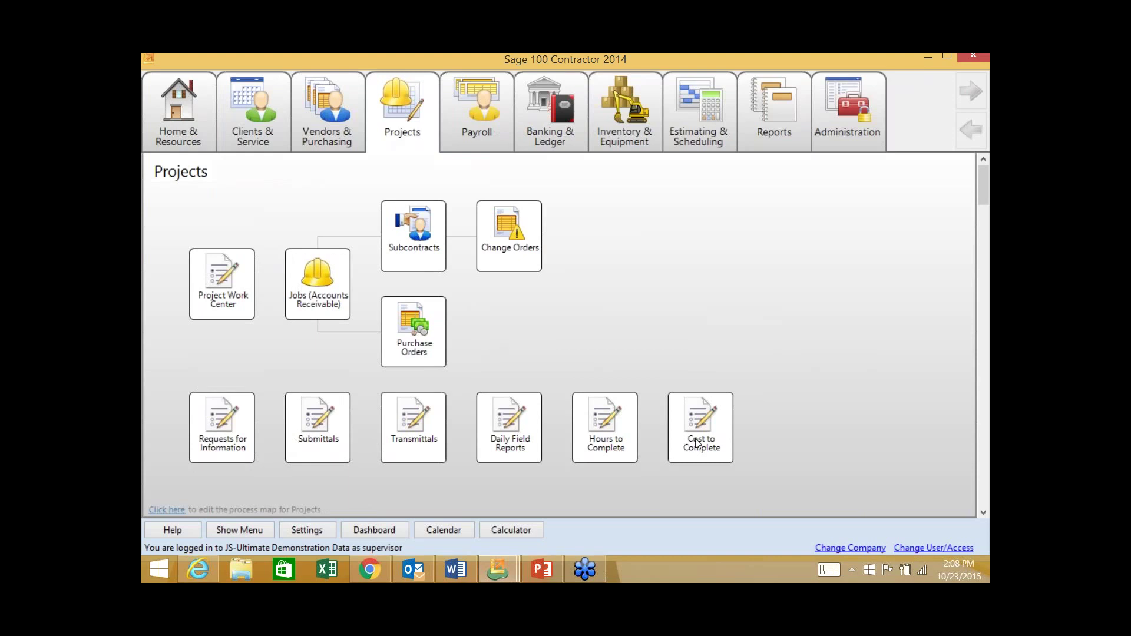
left_click(490, 116)
left_click(547, 126)
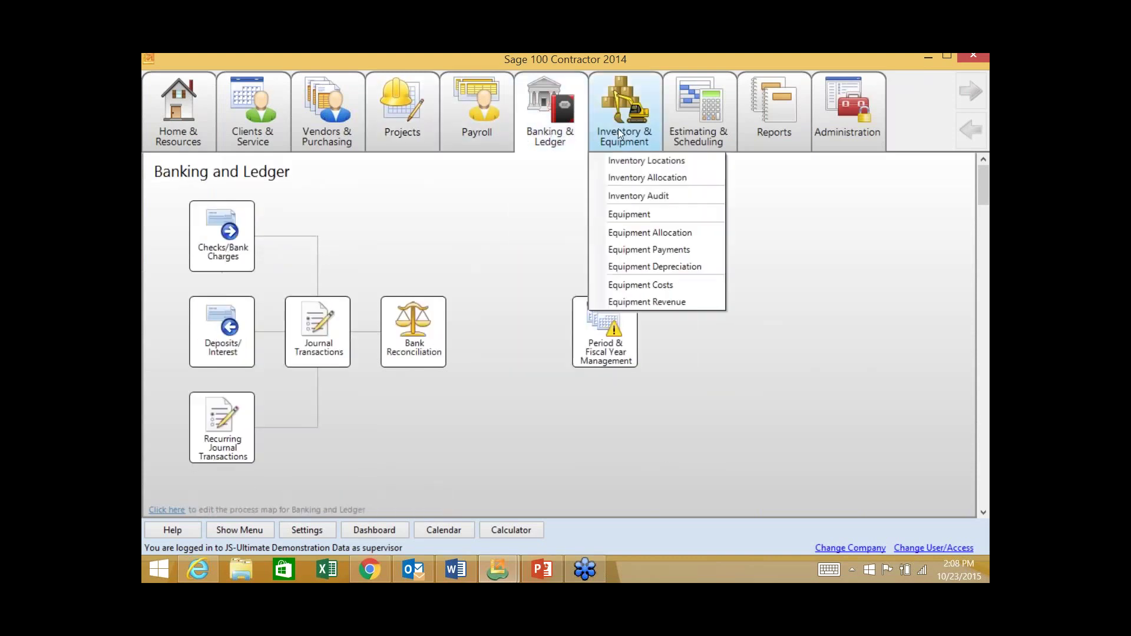
left_click(620, 135)
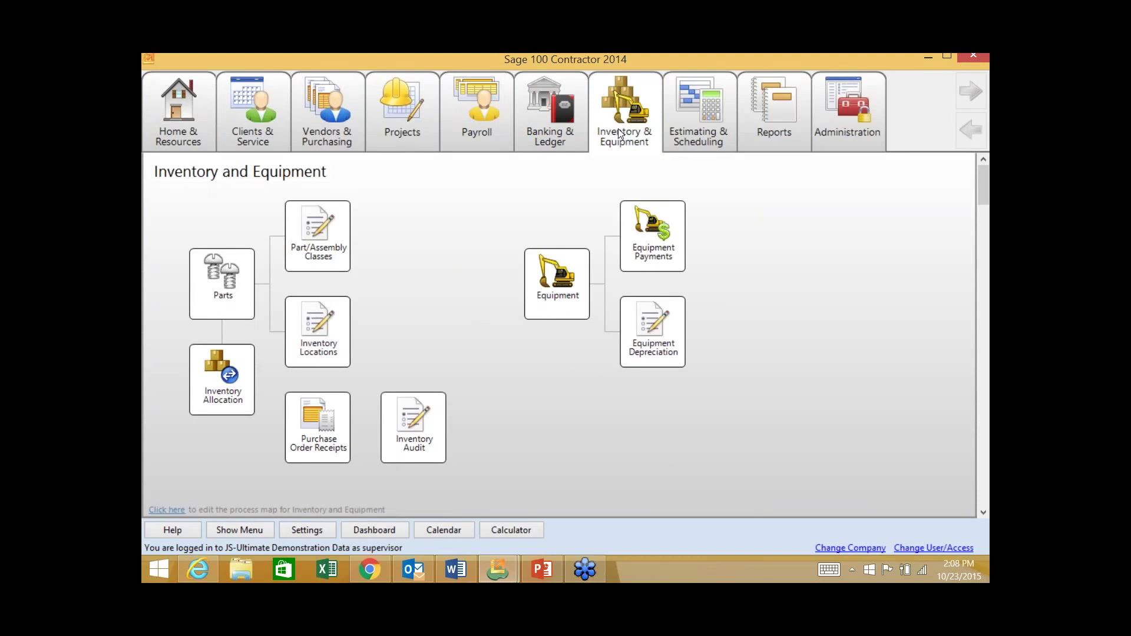
left_click(243, 531)
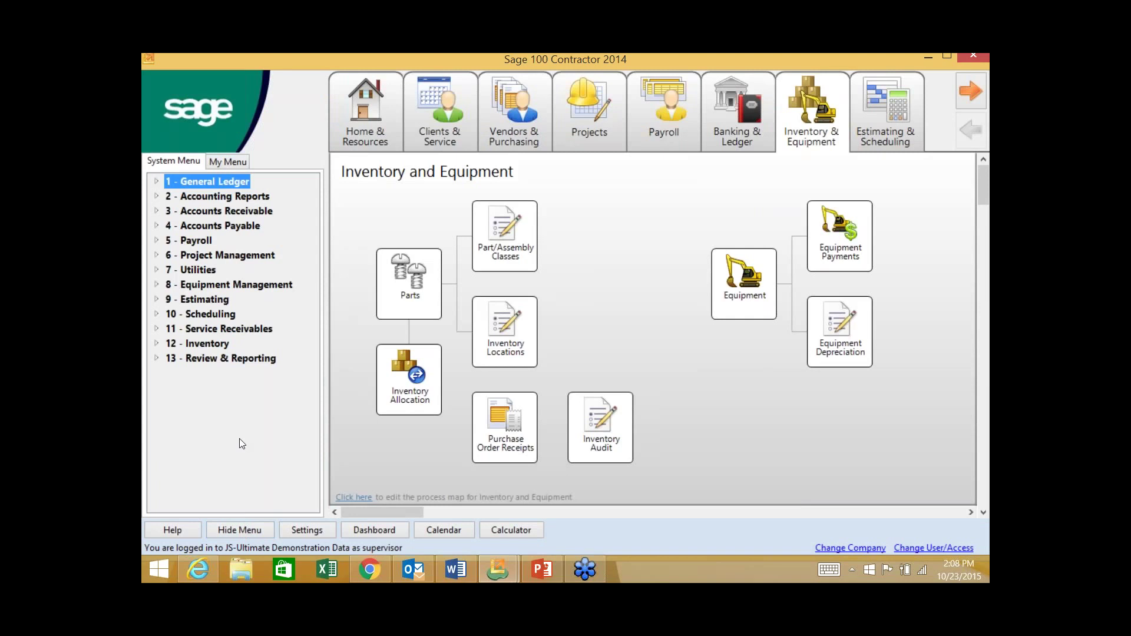
left_click(363, 125)
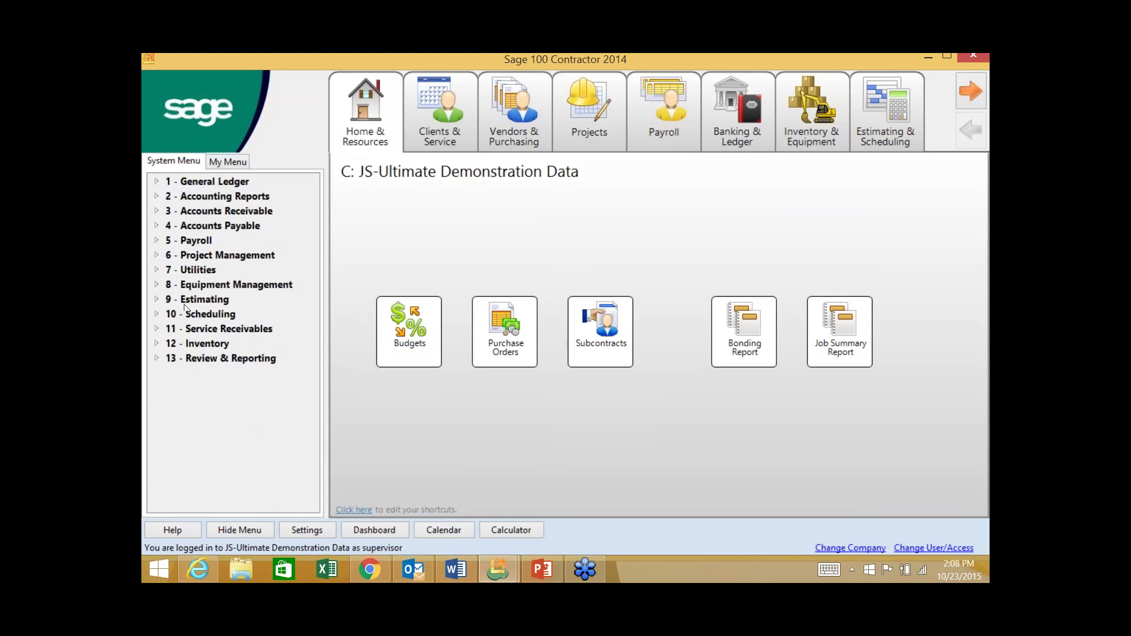
- Expand and collapse 9 - Estimating, then expand 6 - Project Management in the System Menu
left_click(155, 300)
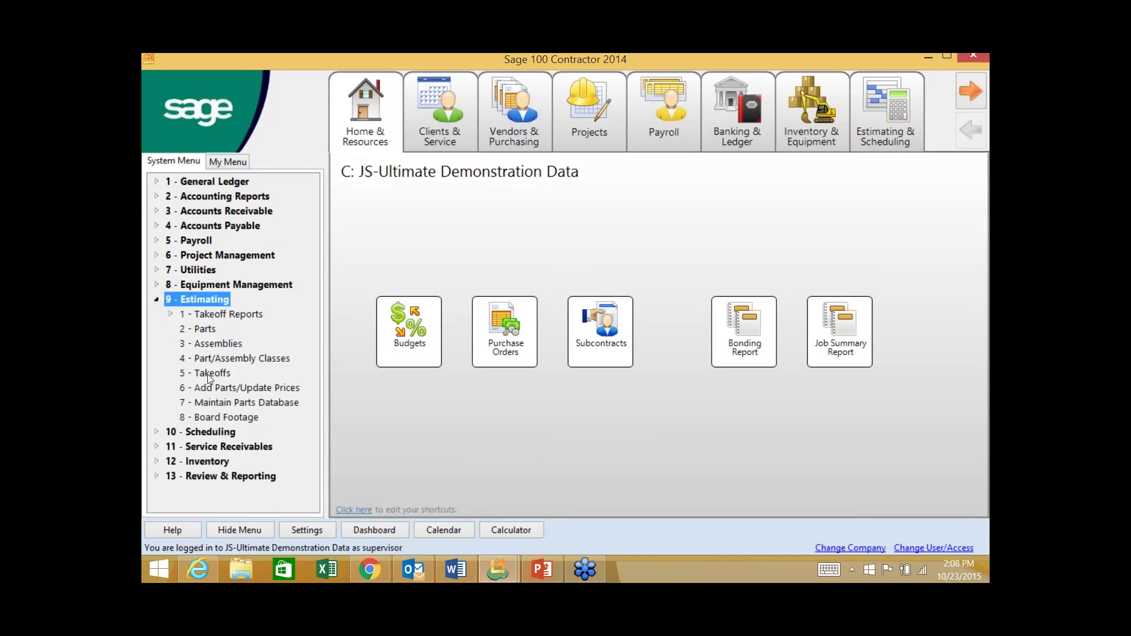
left_click(157, 300)
left_click(157, 256)
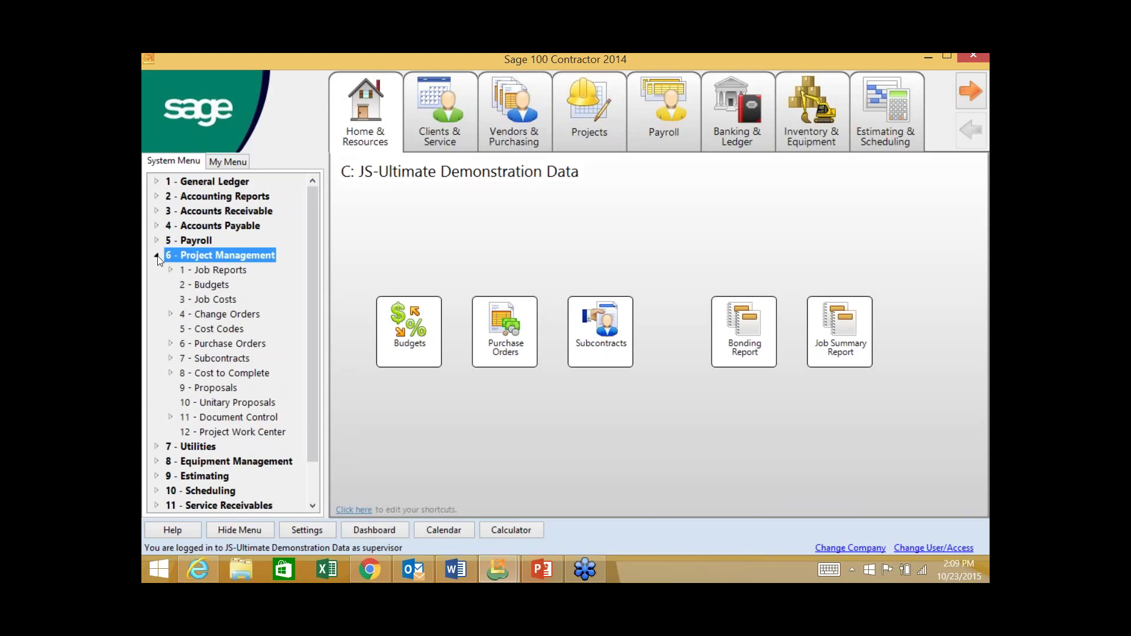
- Open 6-2 Budgets and load the budget for job 2
left_click(214, 285)
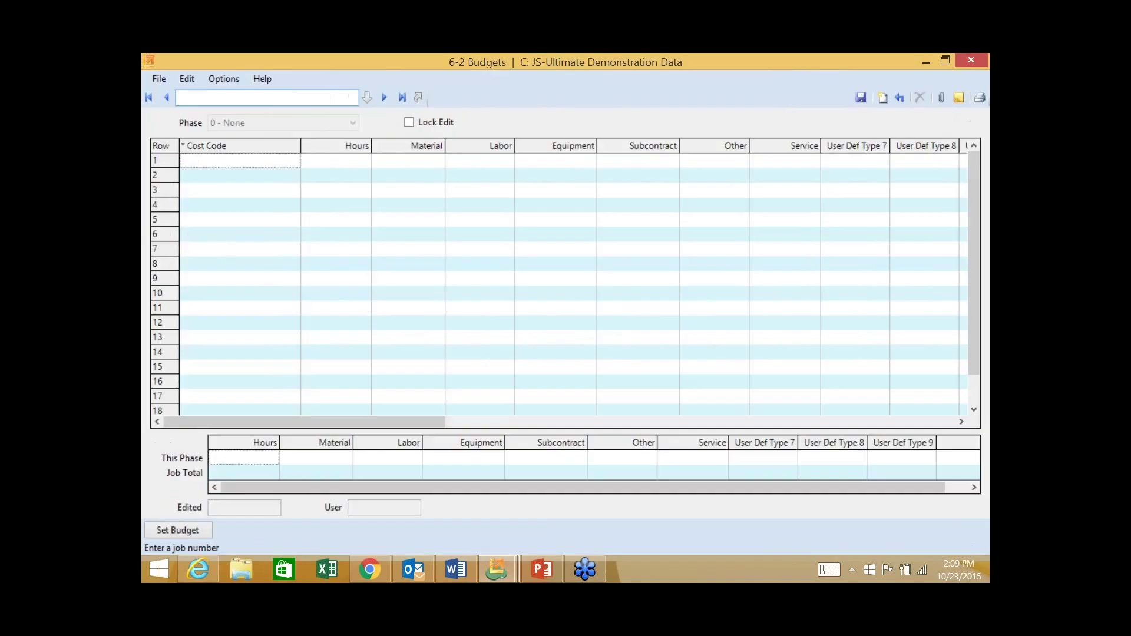
type("2")
key("Return")
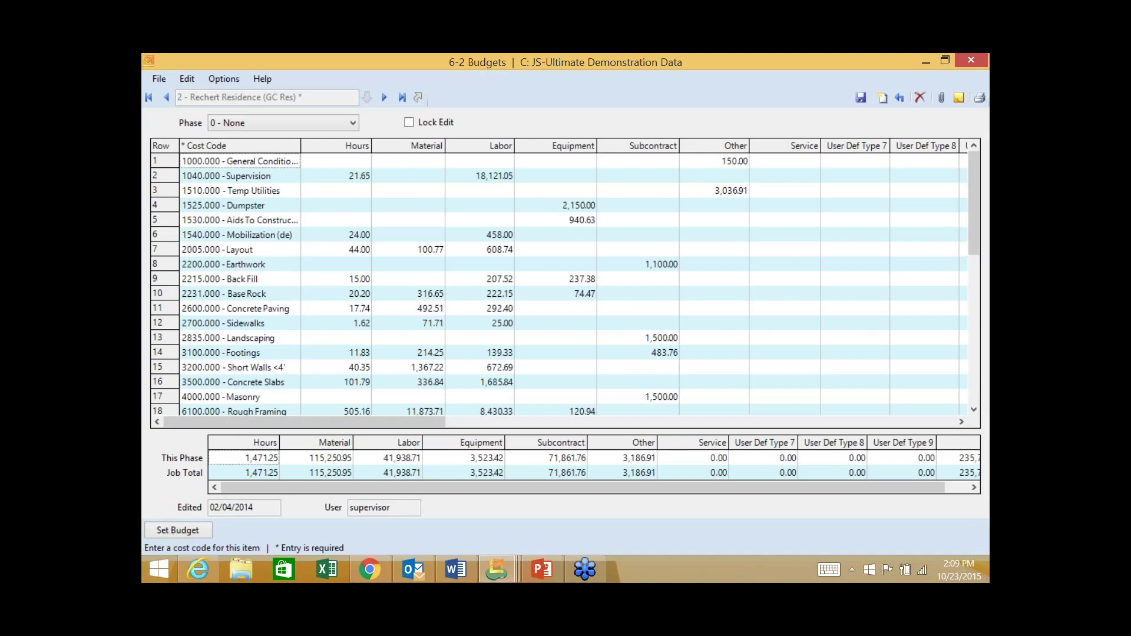
- Browse the Cost Codes lookup from row 1's cost code, then close it
left_click(297, 161)
left_click(296, 161)
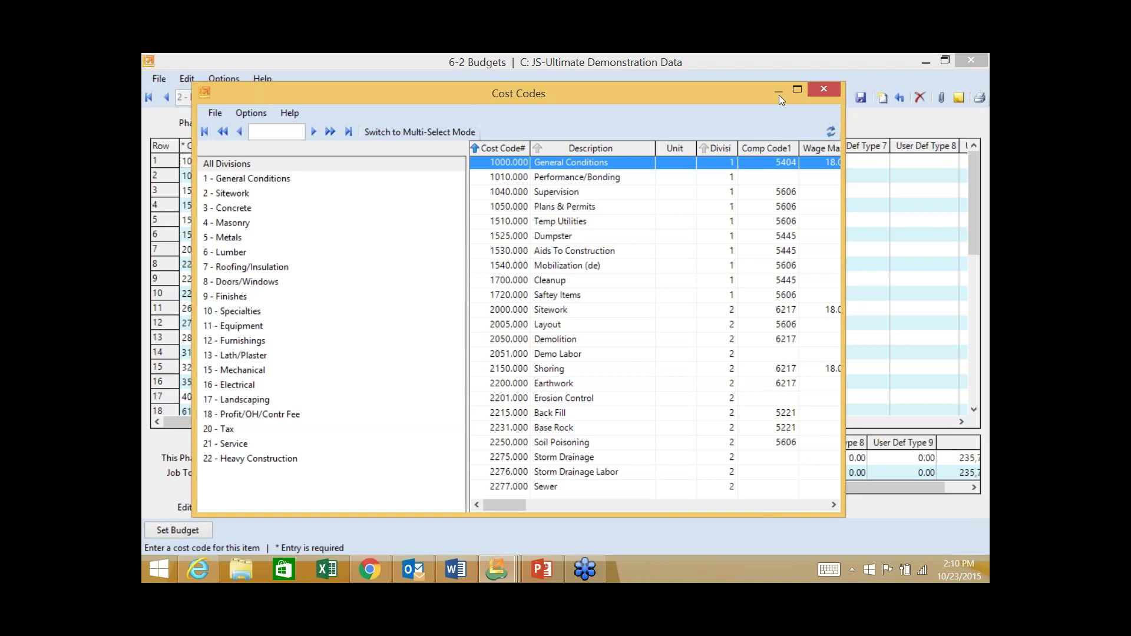
left_click(823, 90)
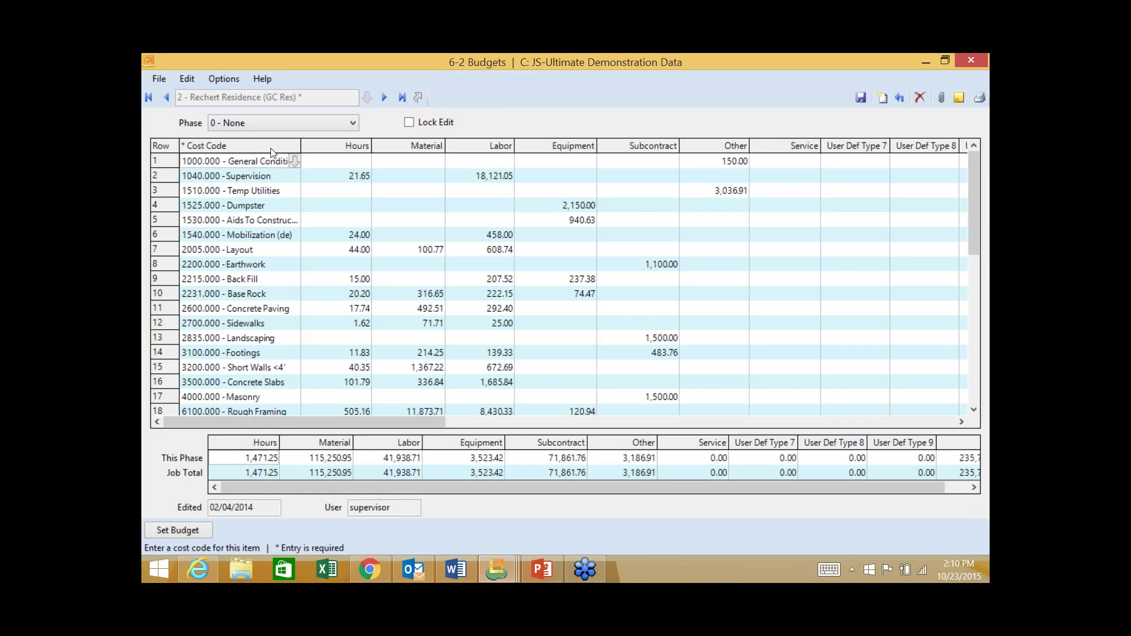
- Highlight the Material through Other budget columns, then close the 6-2 Budgets window
left_click_drag(408, 151, 691, 160)
left_click(646, 252)
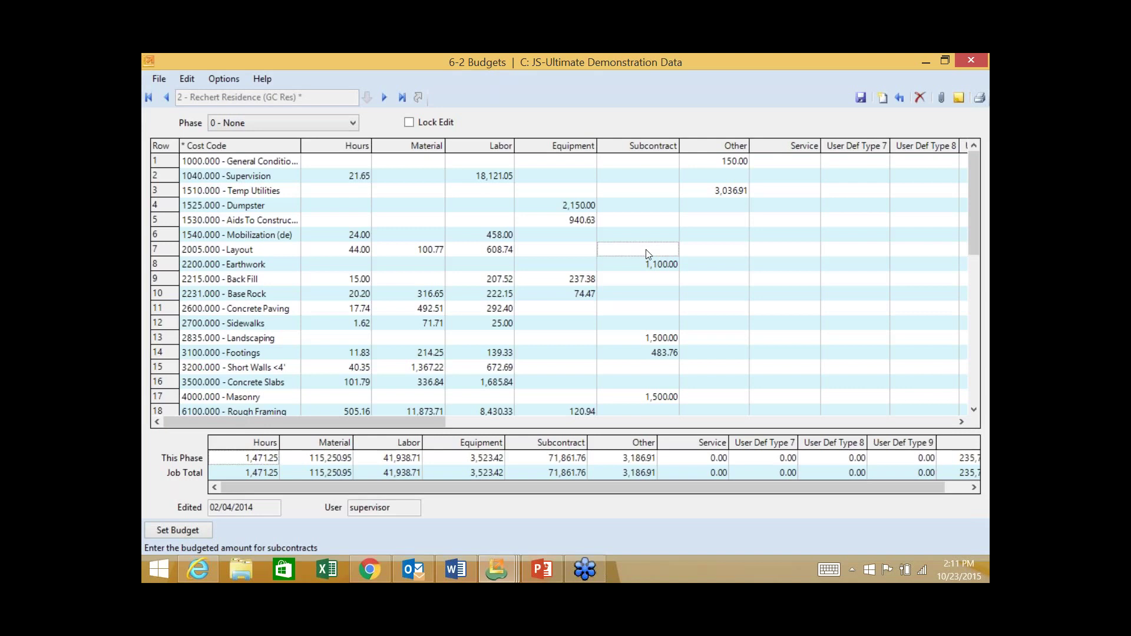
left_click(962, 59)
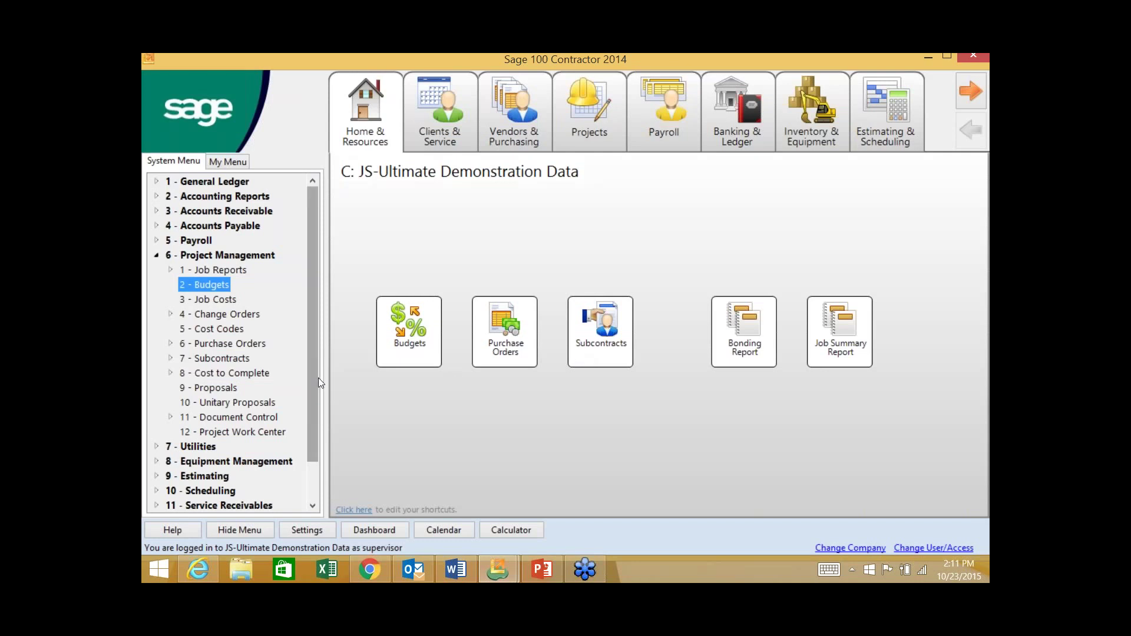
- Open 6-6-1 Purchase Orders and jump to the latest order, 135 for the Roofing Job
left_click_drag(313, 369, 314, 402)
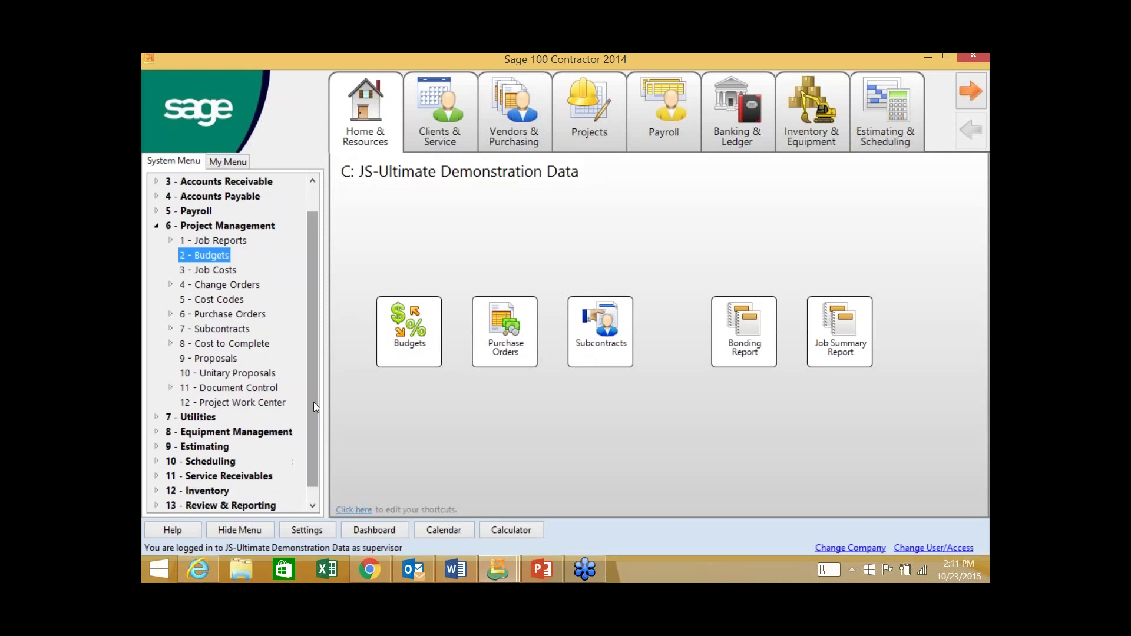
left_click(214, 316)
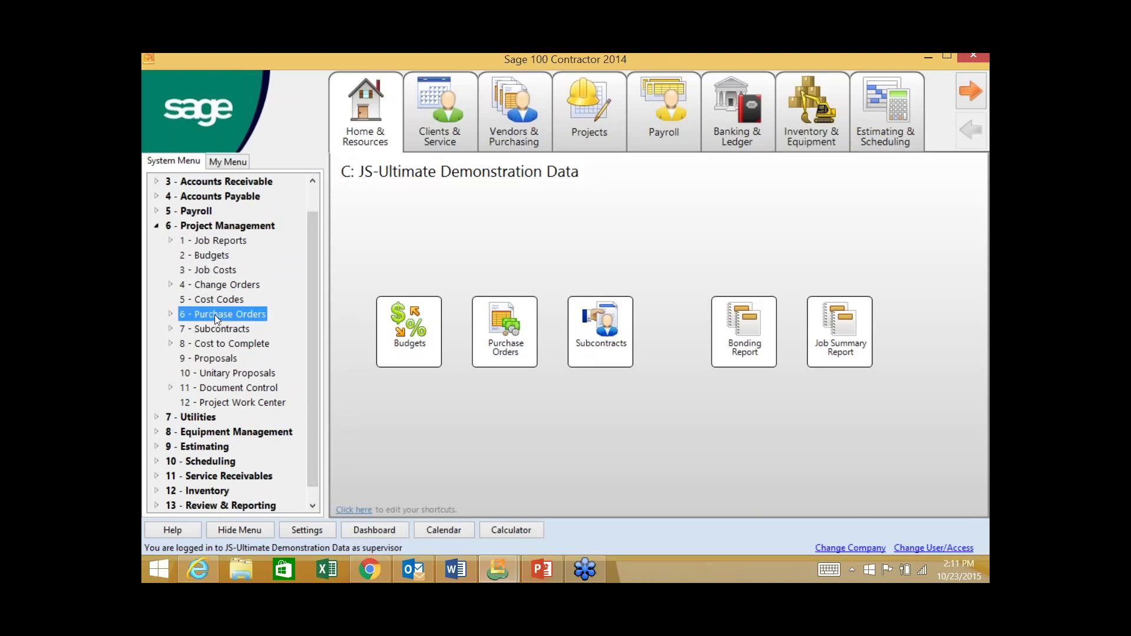
left_click(213, 330)
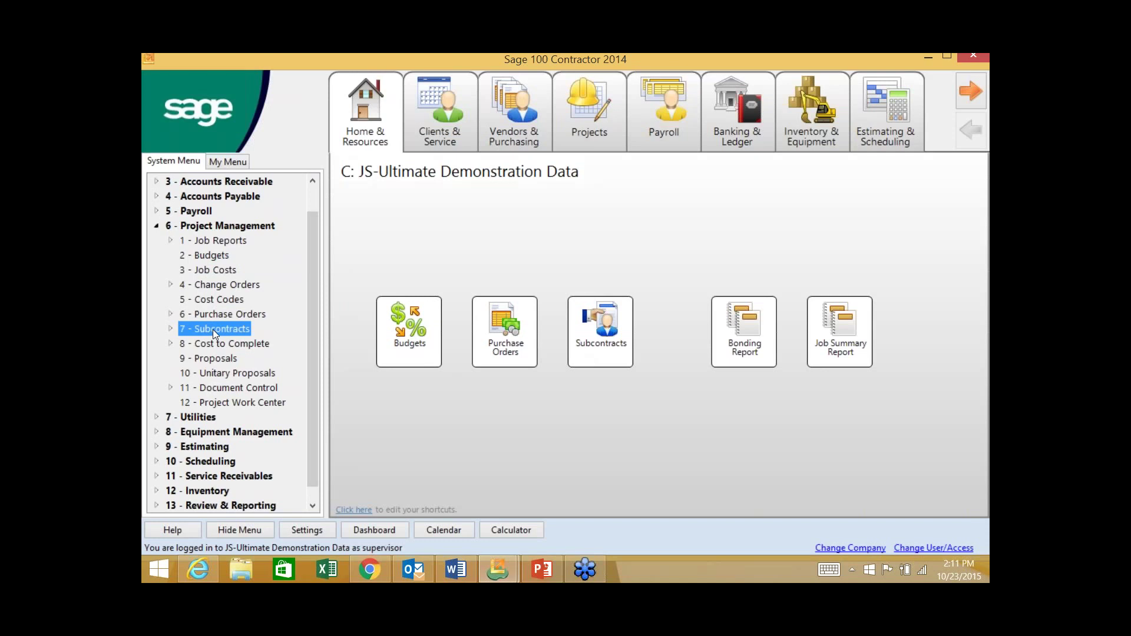
left_click(170, 315)
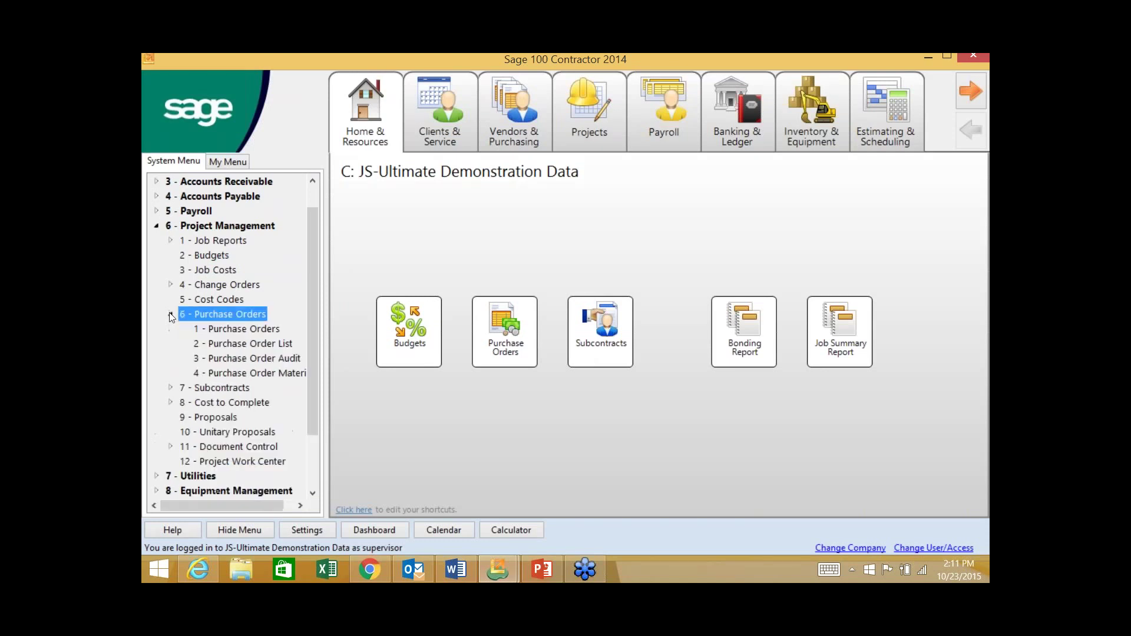
double_click(248, 330)
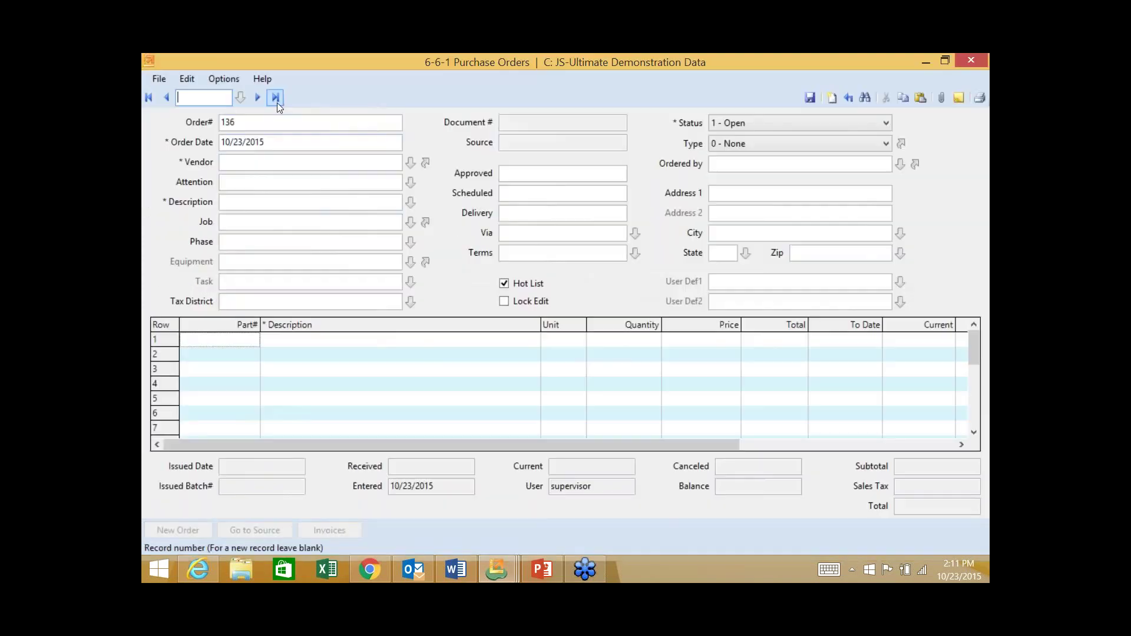
left_click(276, 98)
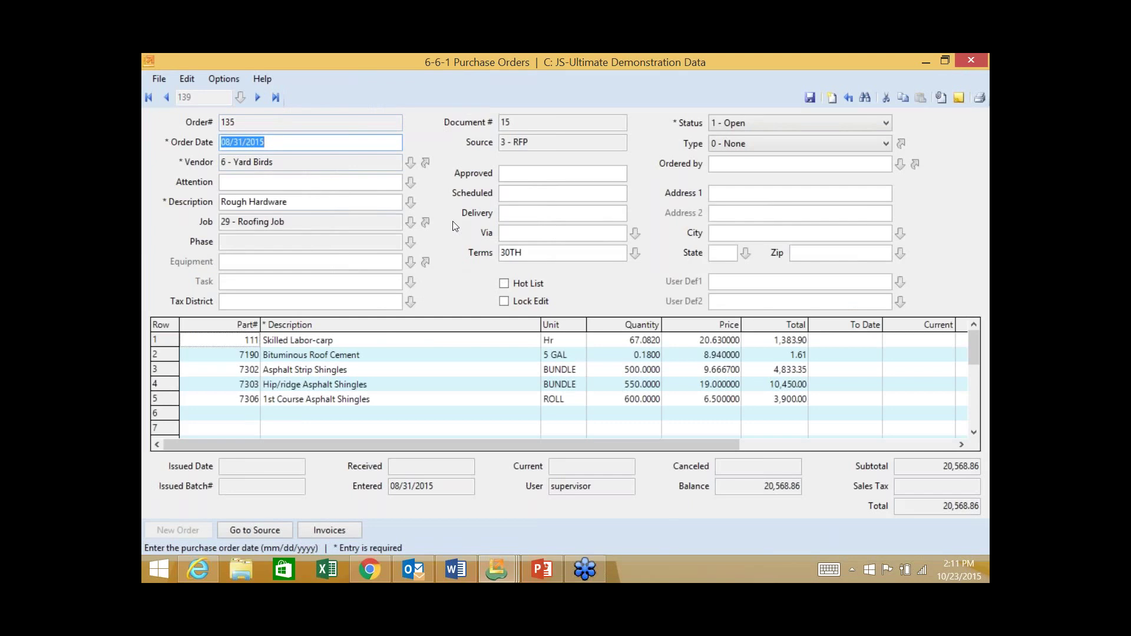
left_click(333, 223)
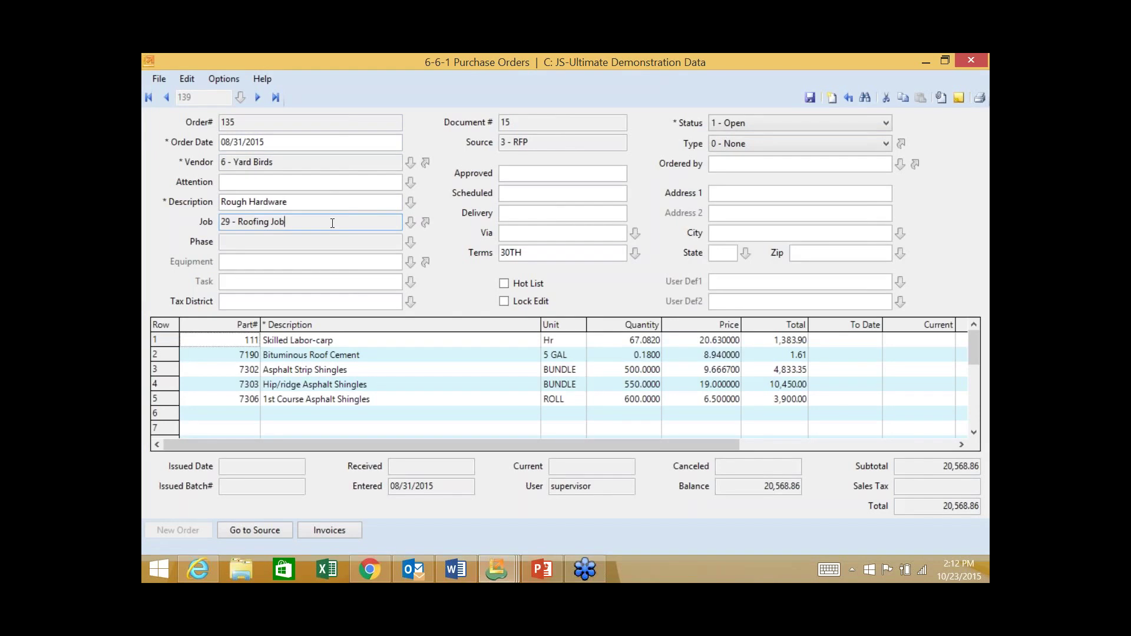
left_click(426, 161)
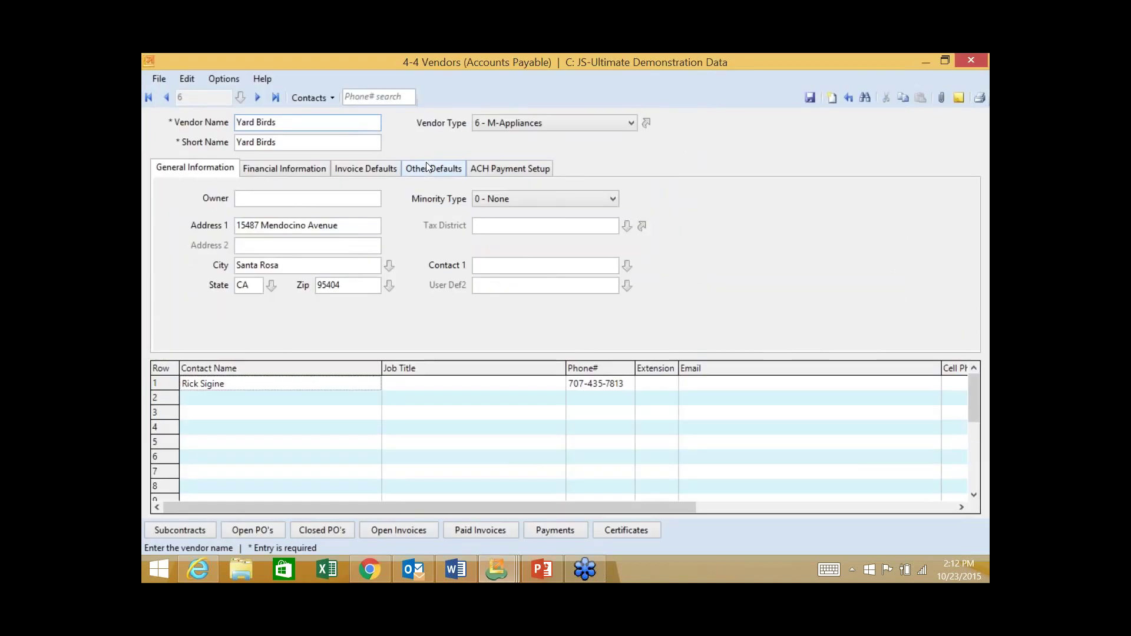
mouse_move(465, 67)
left_mouse_down()
mouse_move(426, 115)
mouse_move(415, 158)
mouse_move(984, 158)
mouse_move(683, 151)
mouse_move(527, 114)
mouse_move(462, 69)
left_mouse_up()
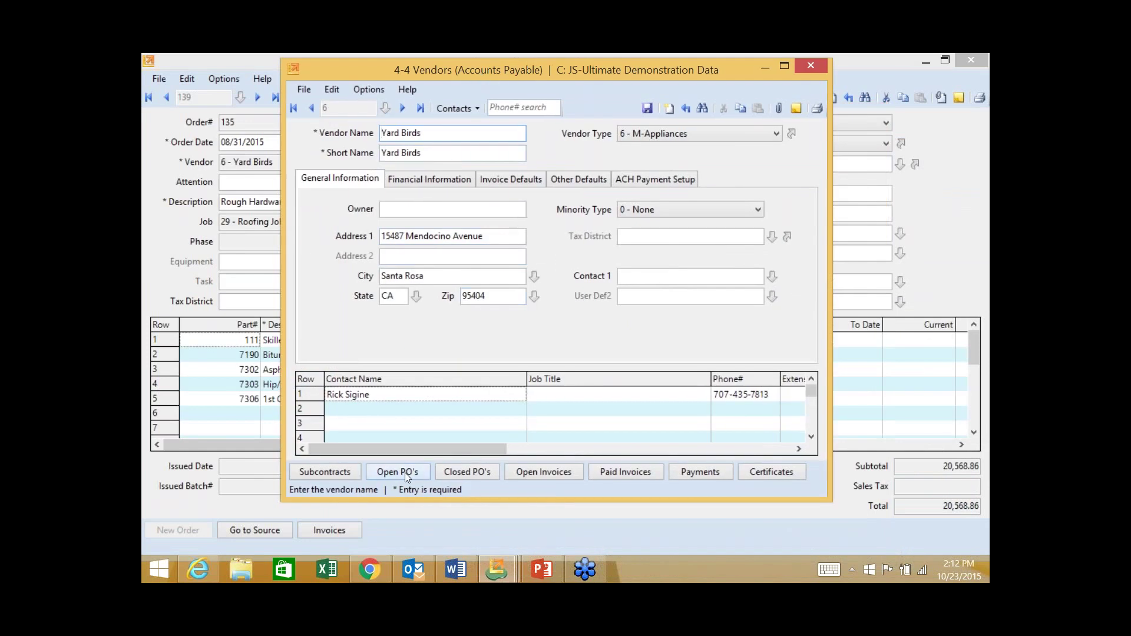
left_click(405, 473)
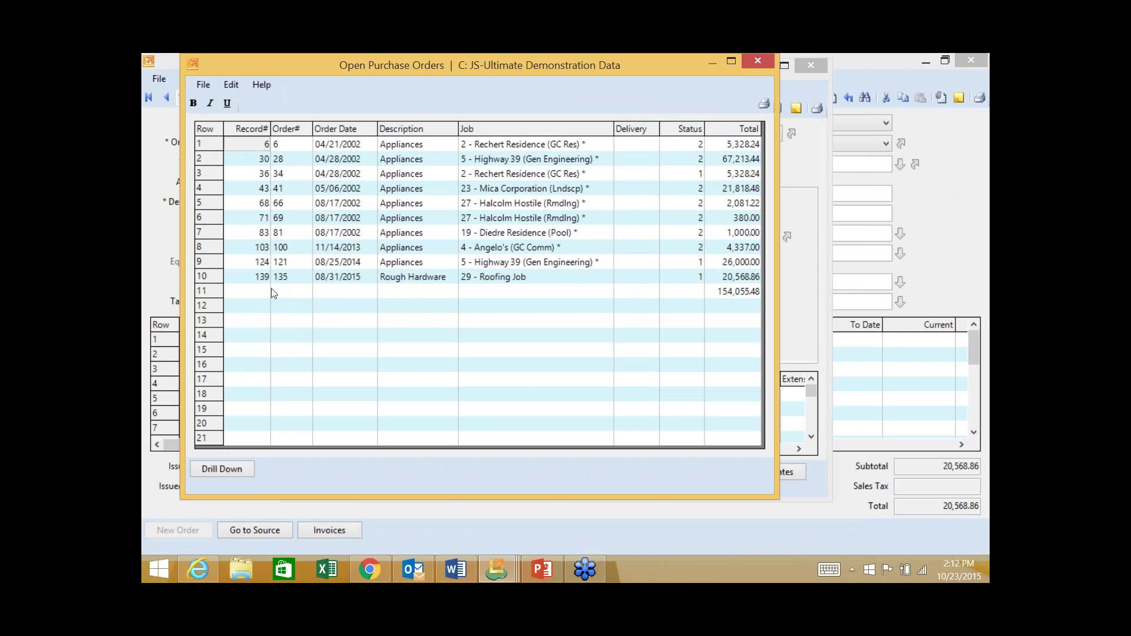
left_click(759, 63)
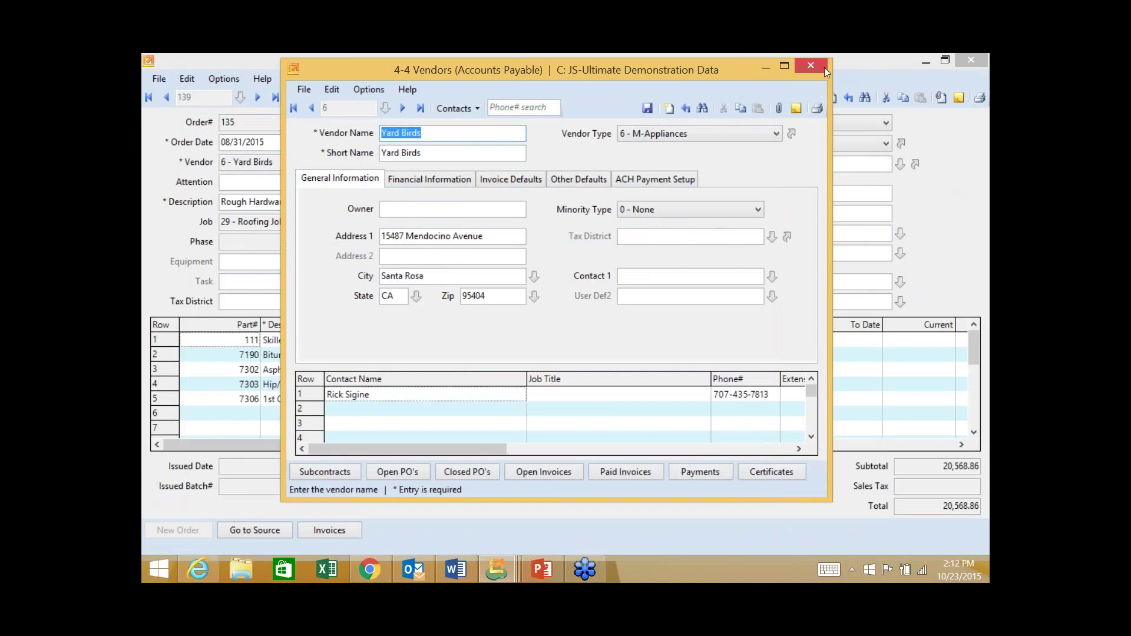
left_click(823, 66)
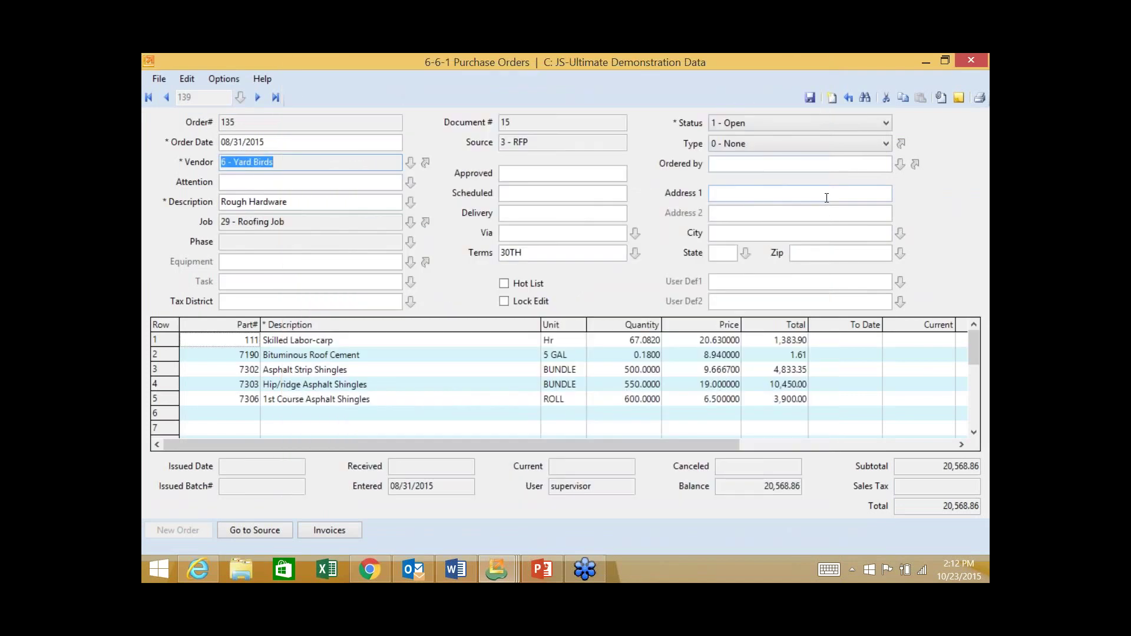
left_click(430, 222)
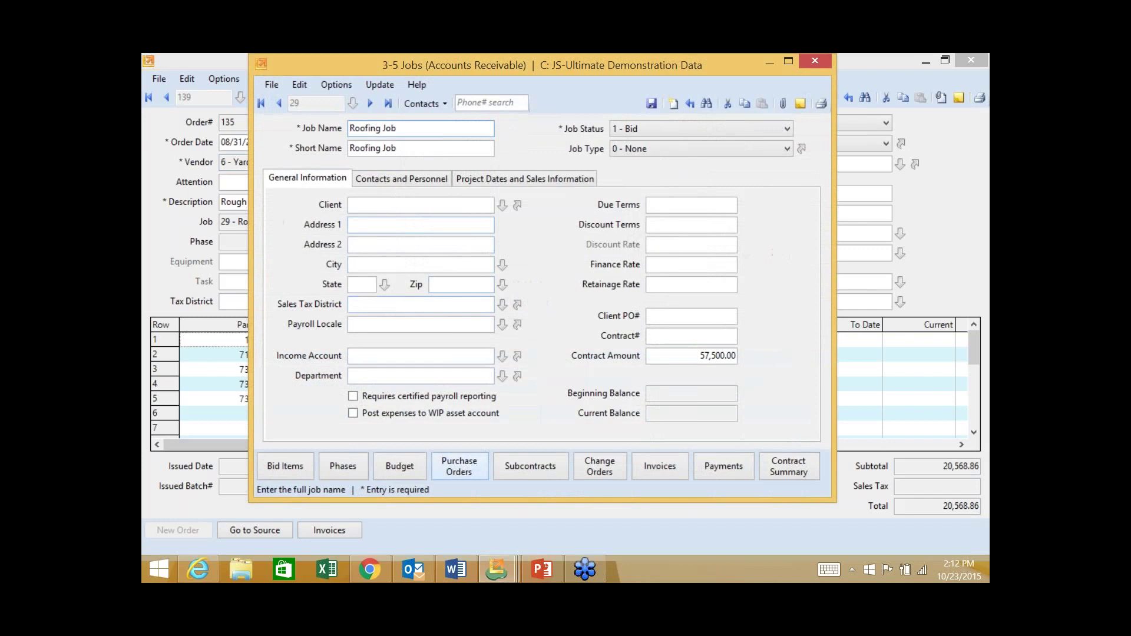
left_click(460, 465)
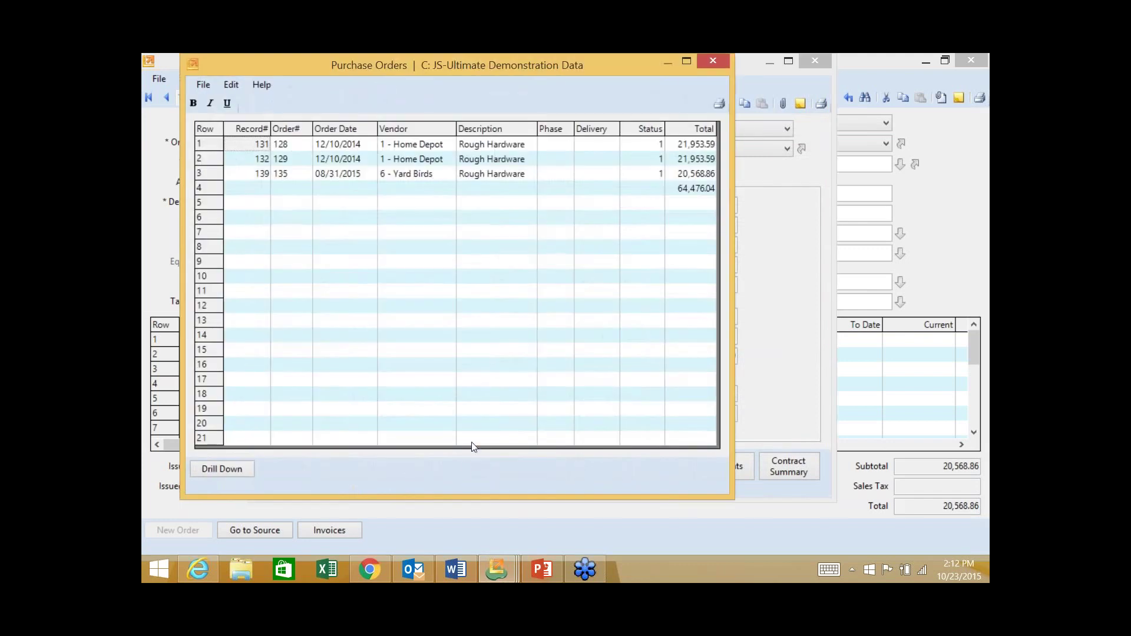
left_click(720, 61)
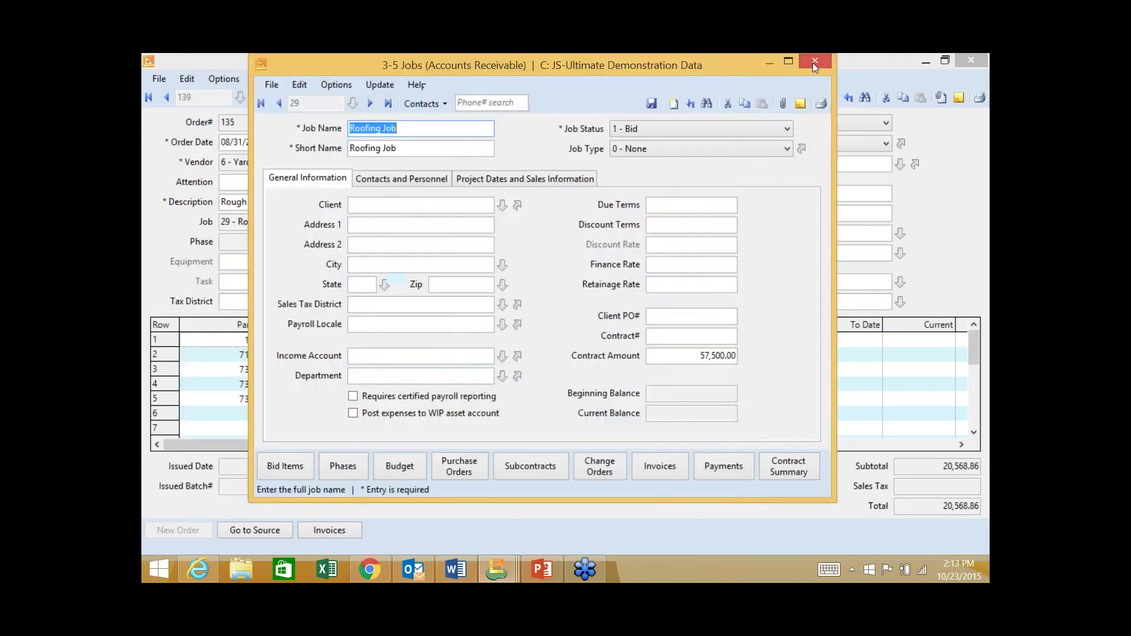
left_click(813, 61)
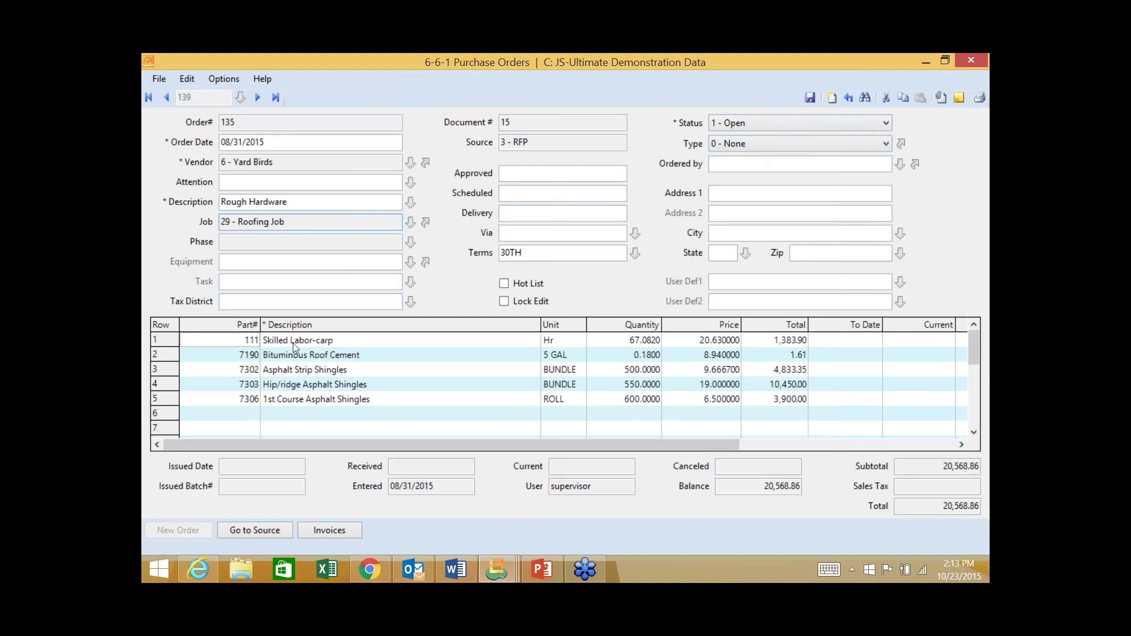
left_click(255, 343)
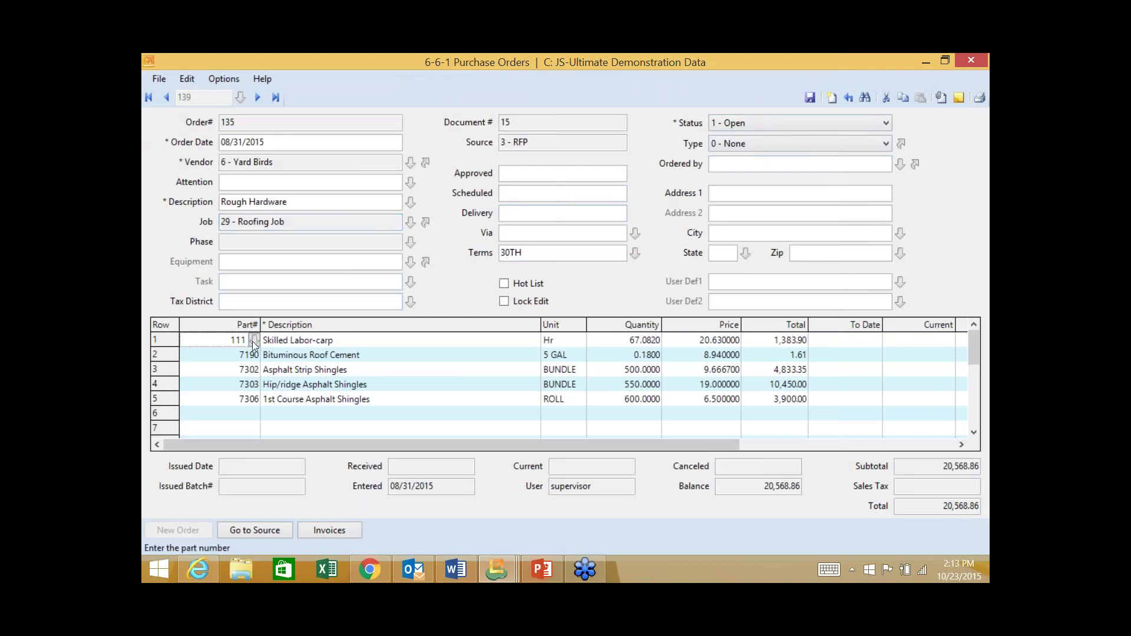
left_click(254, 343)
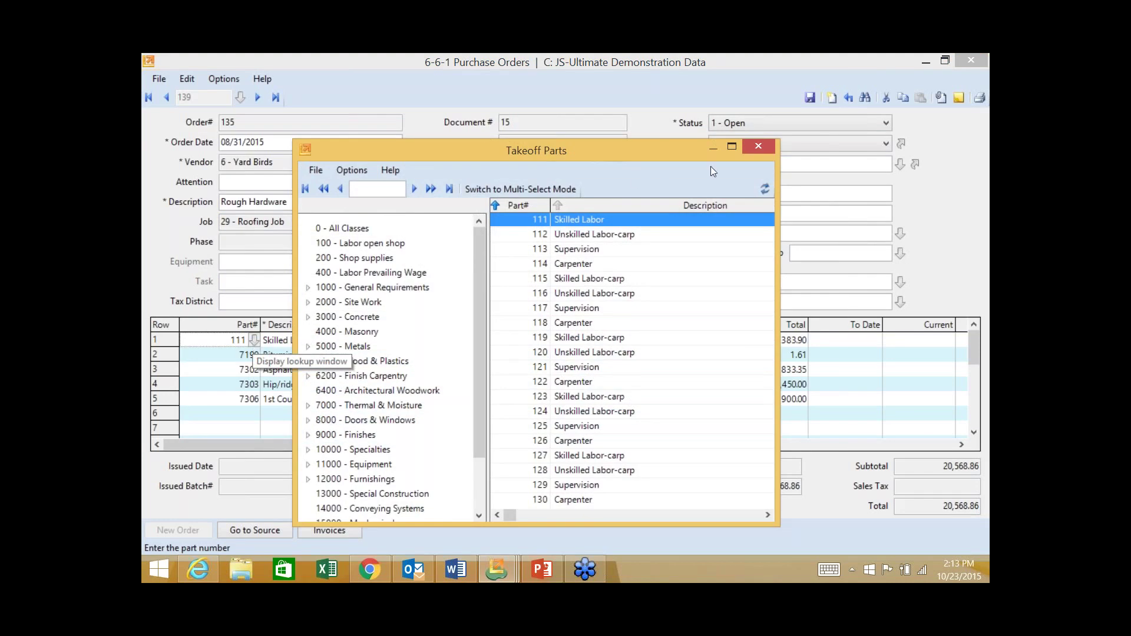
left_click(756, 148)
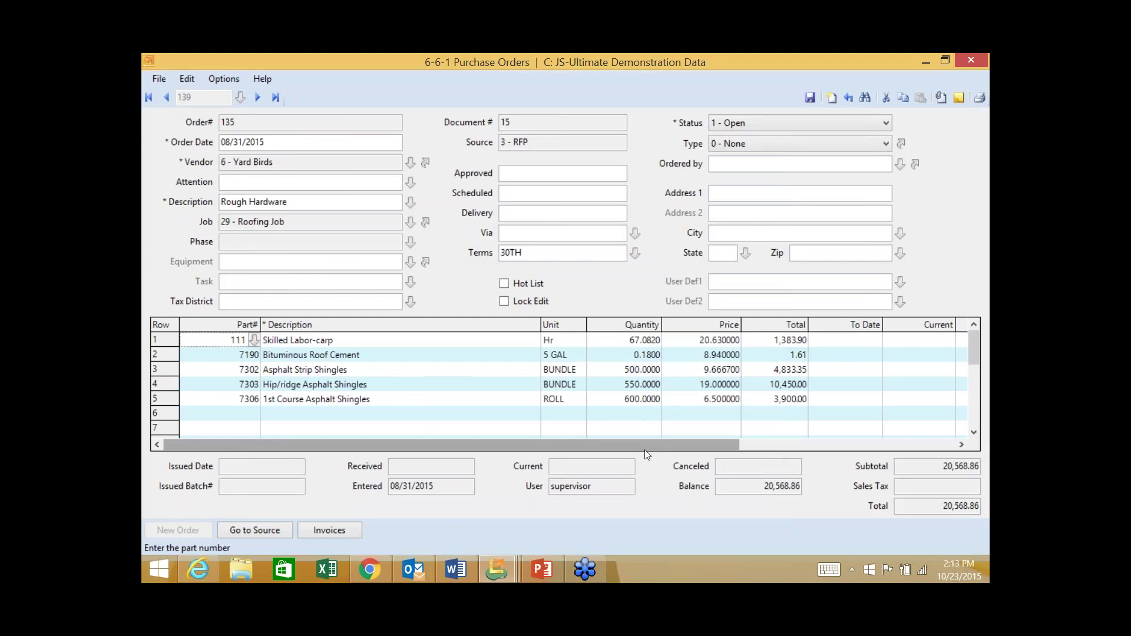
left_click_drag(644, 446, 657, 449)
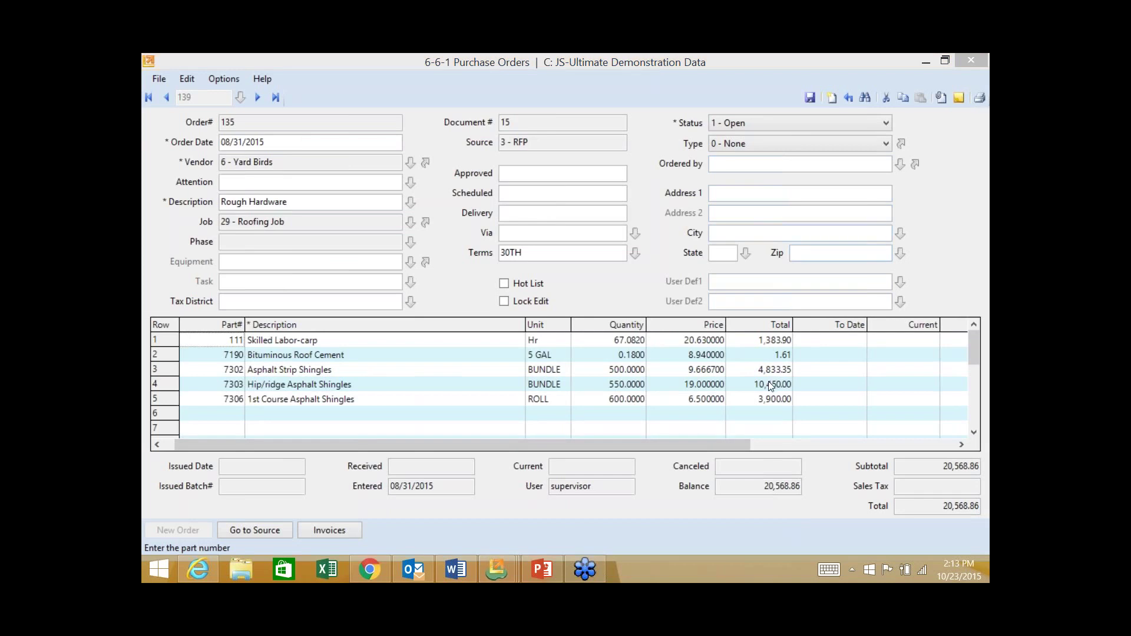
- Print purchase order 135 to preview without saving changes, accepting the substitute printer
left_click(985, 105)
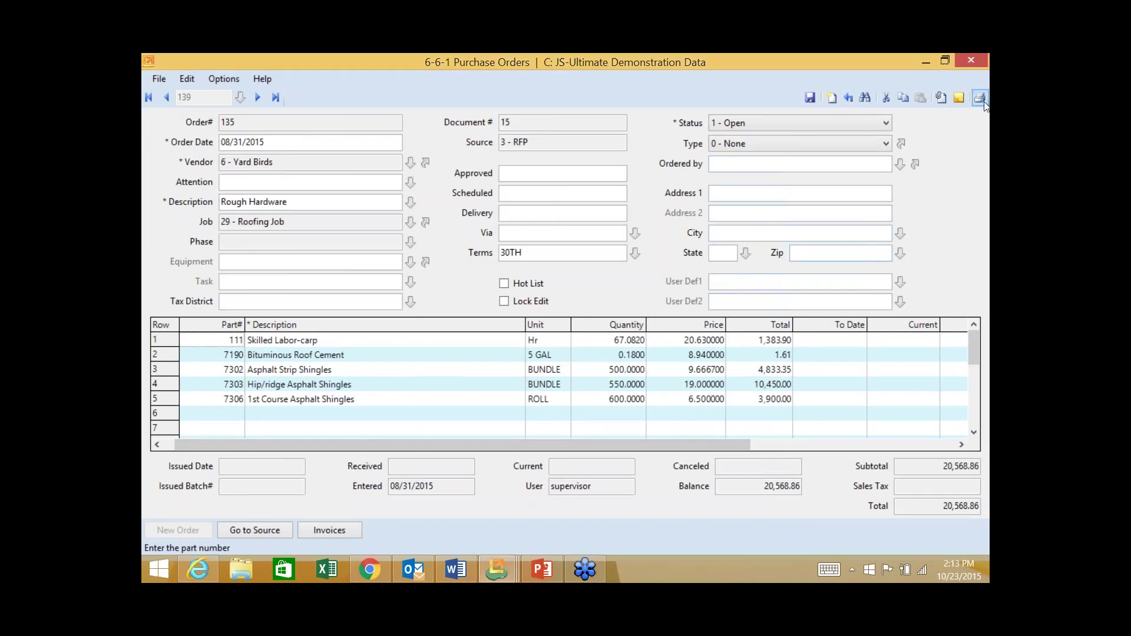
left_click(979, 100)
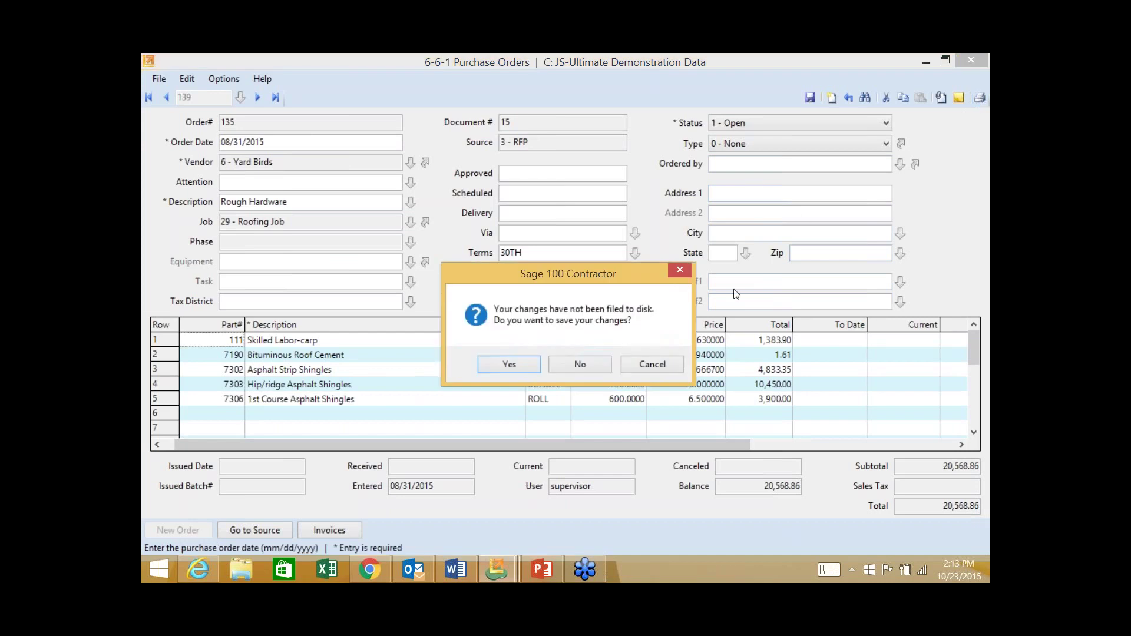
left_click(585, 363)
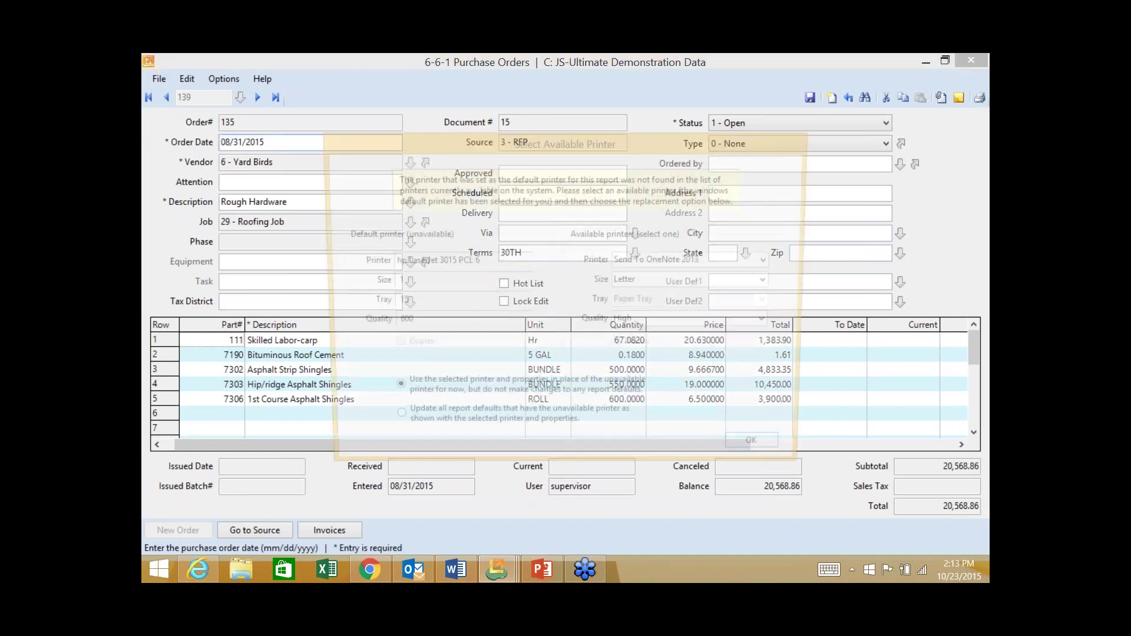
left_click(766, 454)
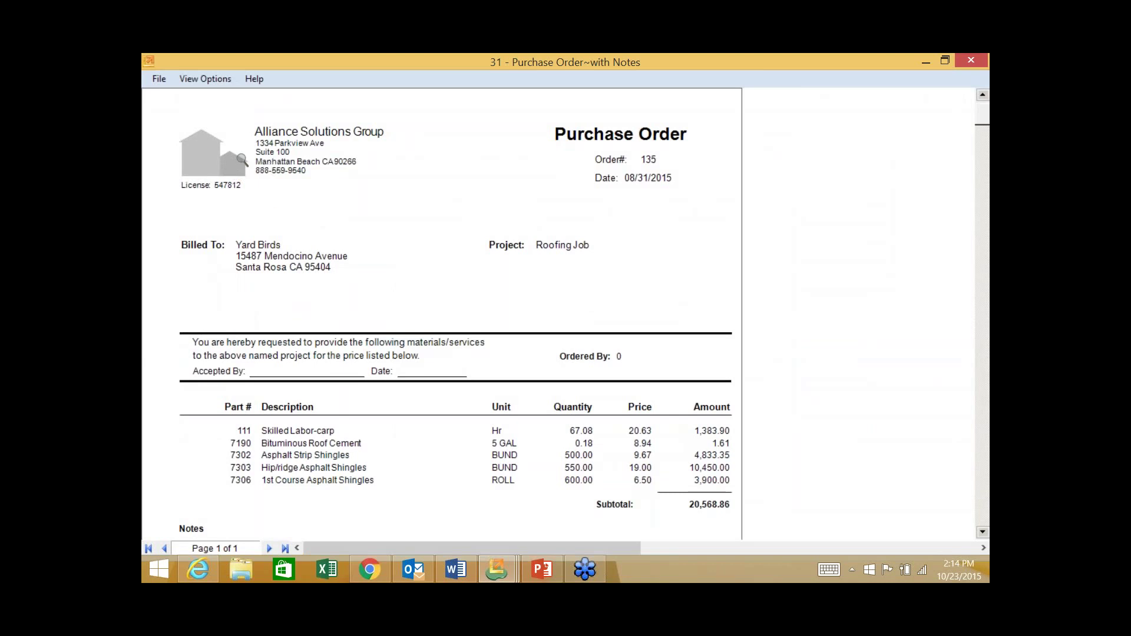
scroll(299, 182, "down", 6)
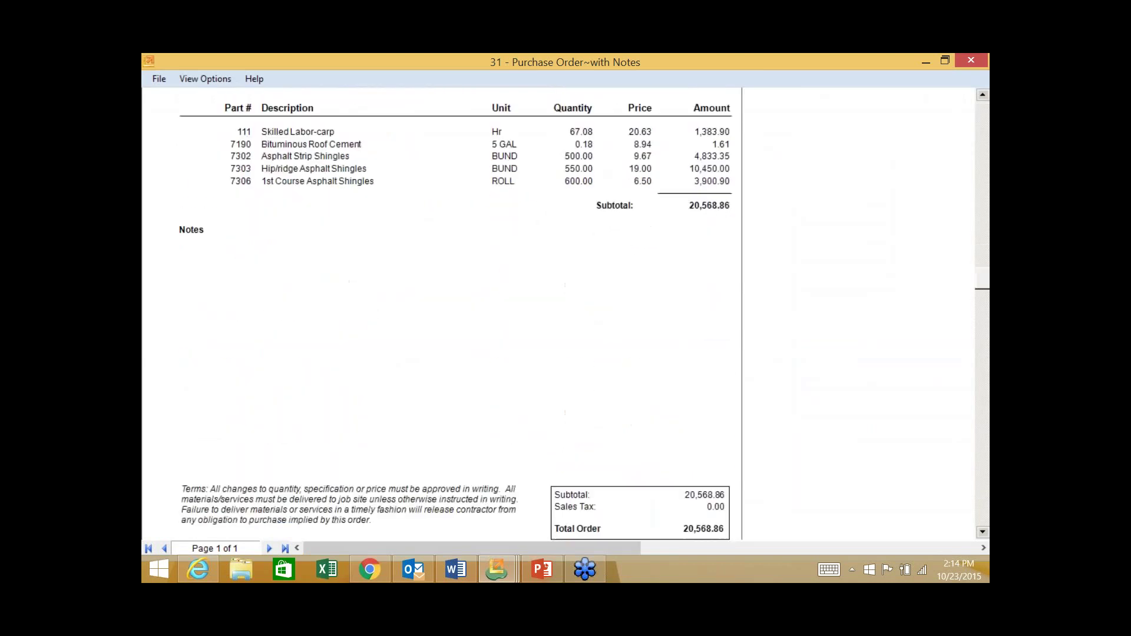
scroll(299, 189, "up", 6)
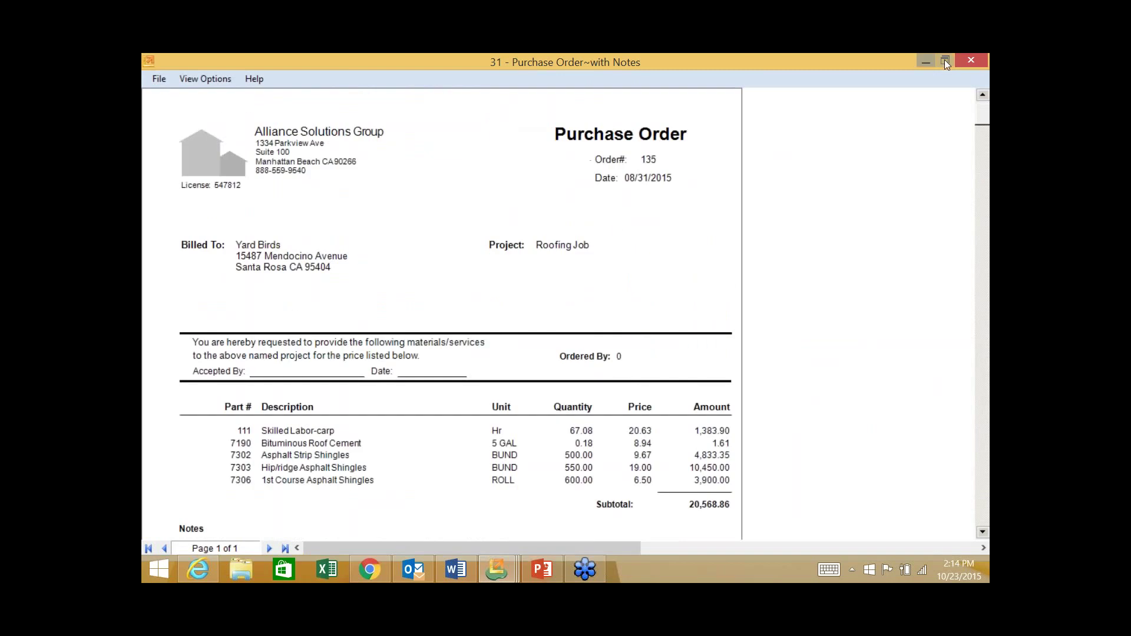
- Email the report as a PDF to the suggested contact with subject 'PO', then close Report Printing
left_click(972, 64)
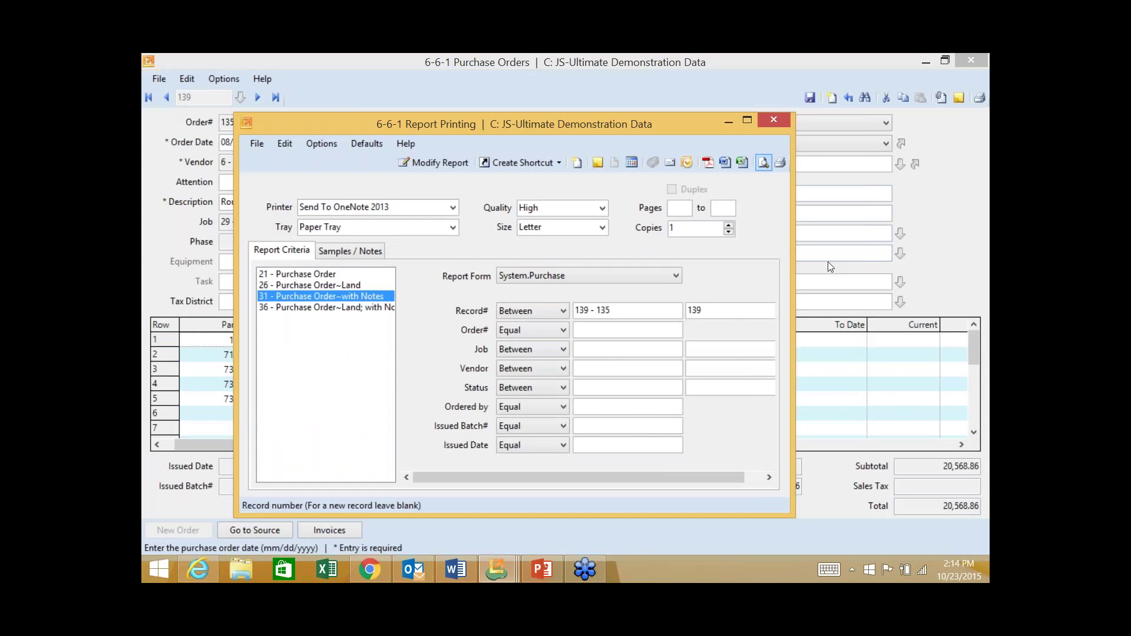
left_click(688, 163)
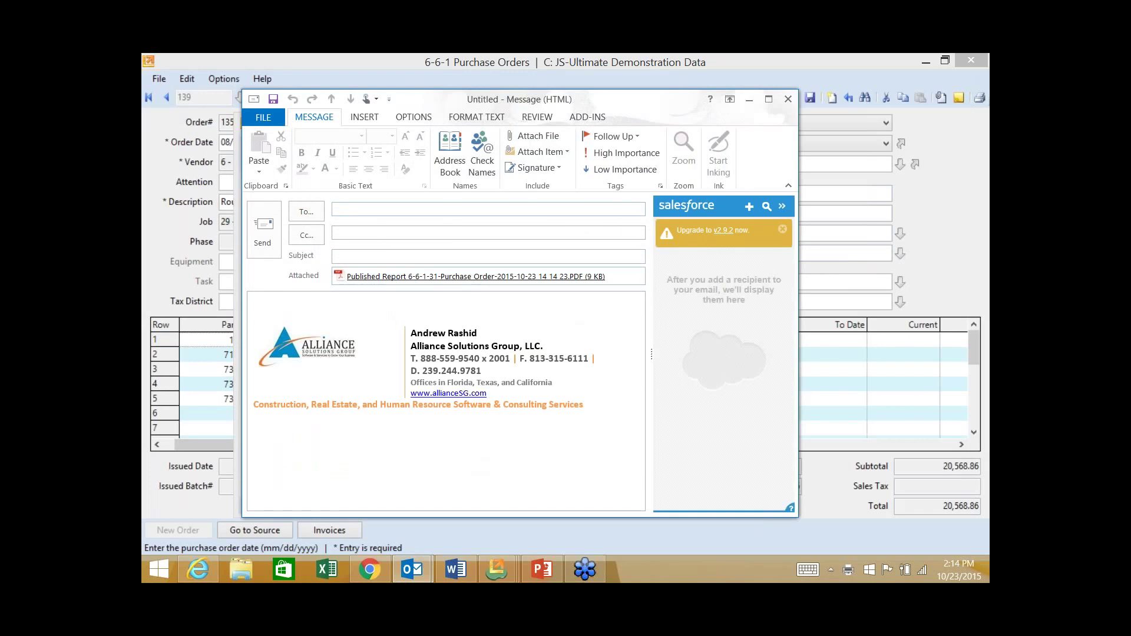
left_click(364, 215)
type("a")
key("Tab")
key("Tab")
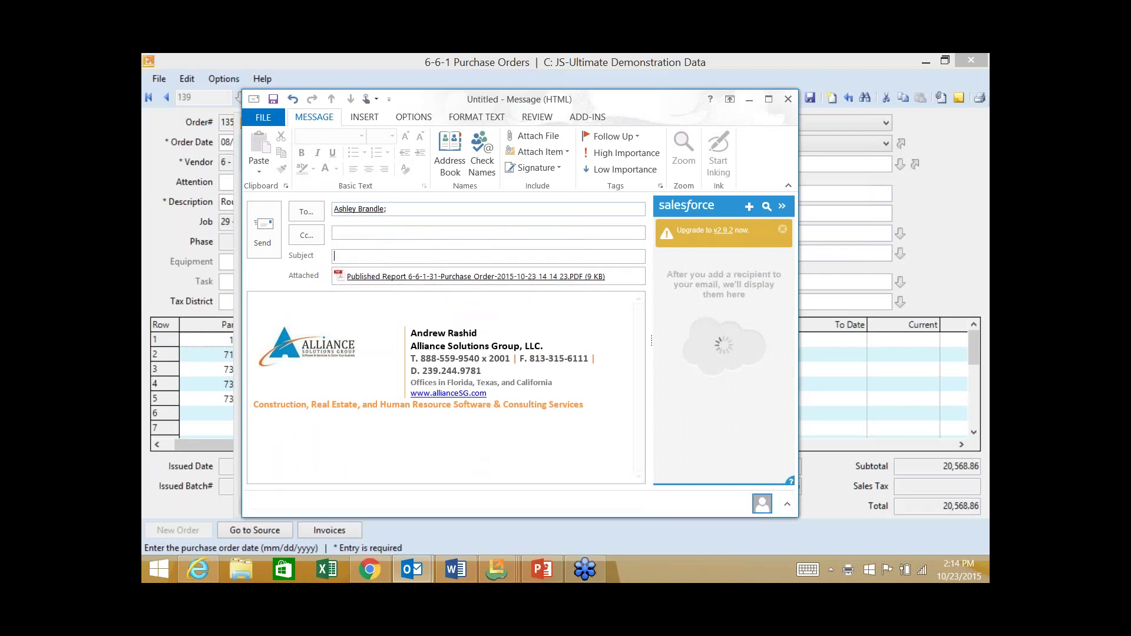
type("PO")
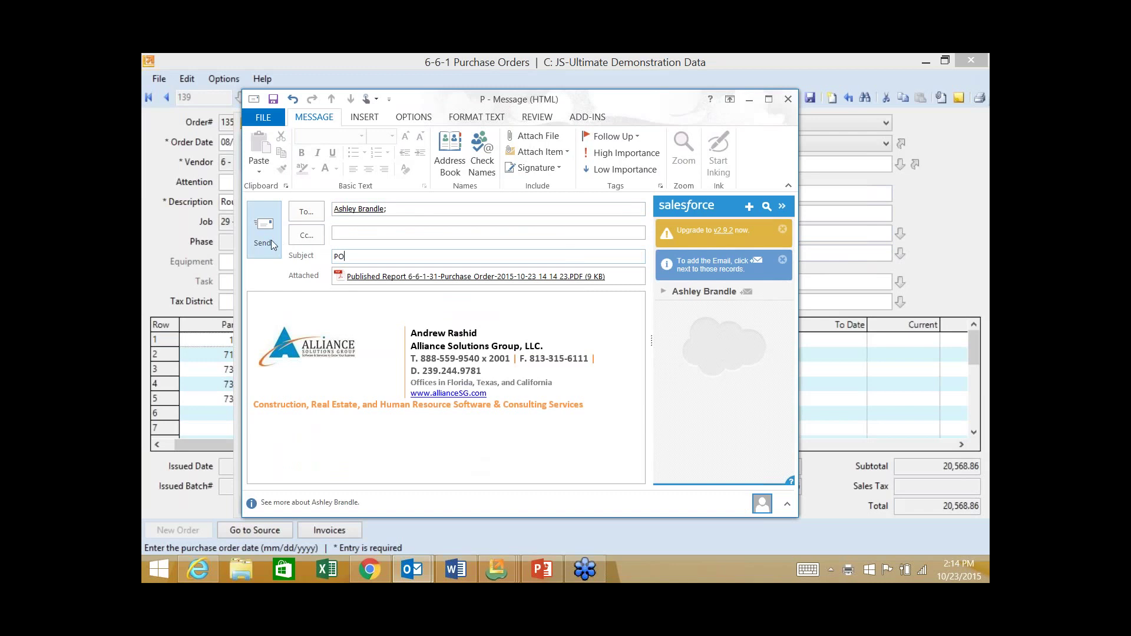
left_click(273, 245)
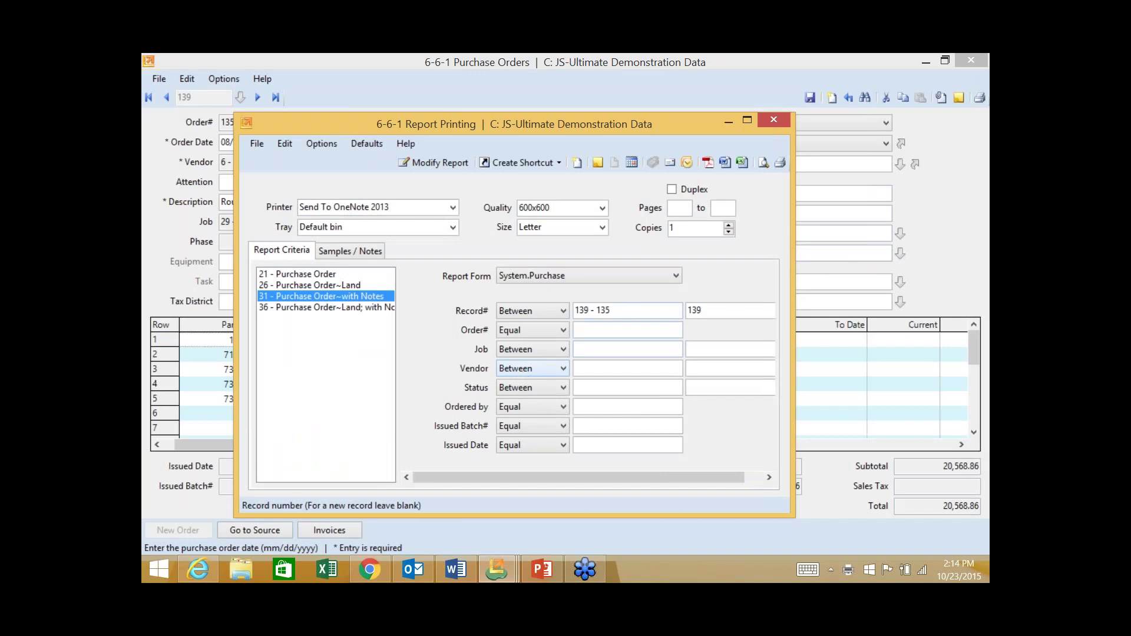
left_click(773, 122)
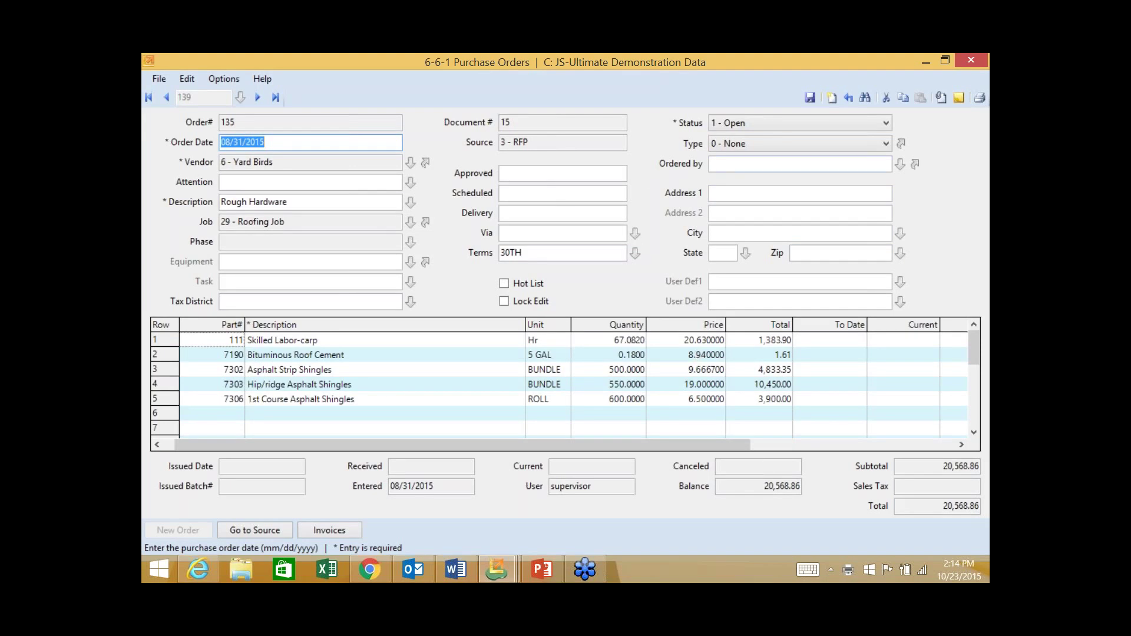
- Open purchase order 135's Re RFP.msg attachment, then close it and the attachments list
left_click(941, 97)
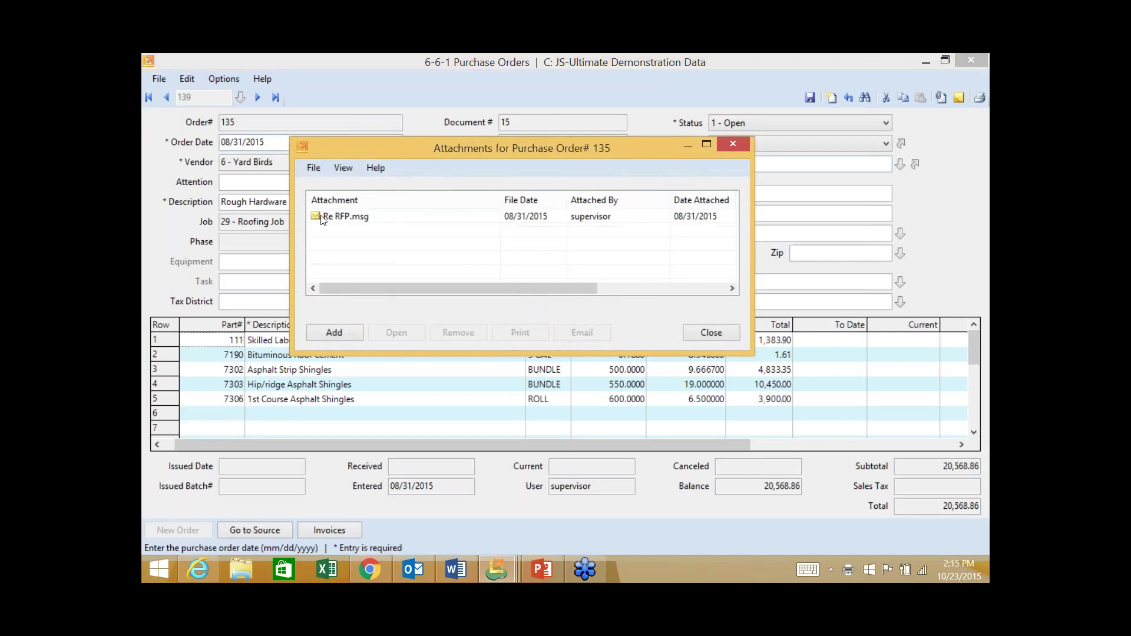
left_click(328, 218)
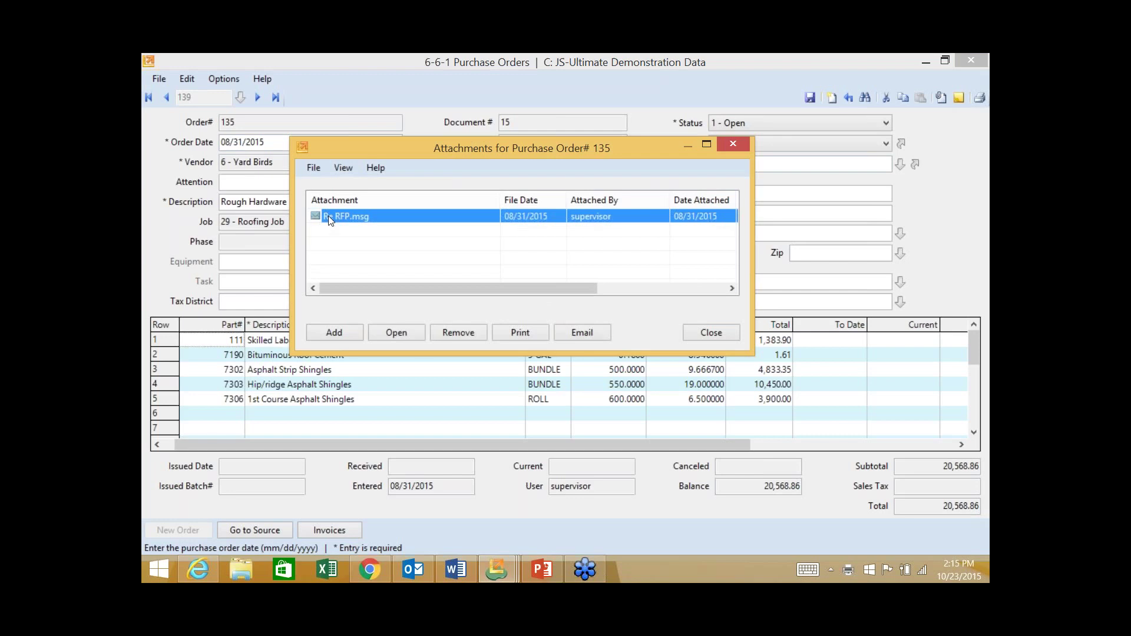
double_click(328, 217)
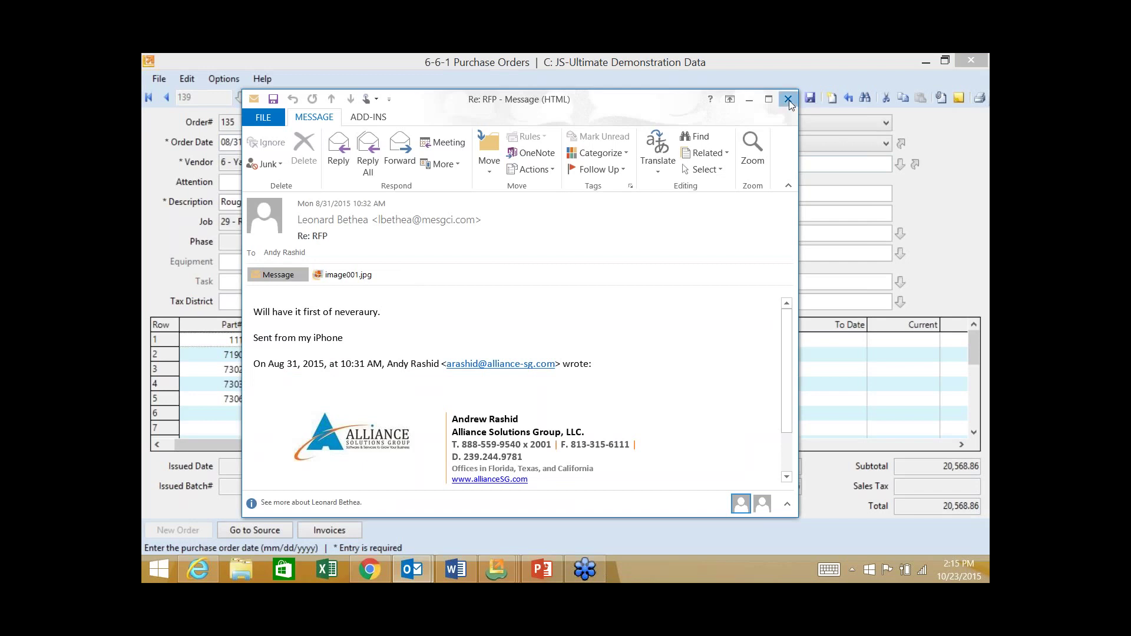
left_click(790, 100)
left_click(740, 146)
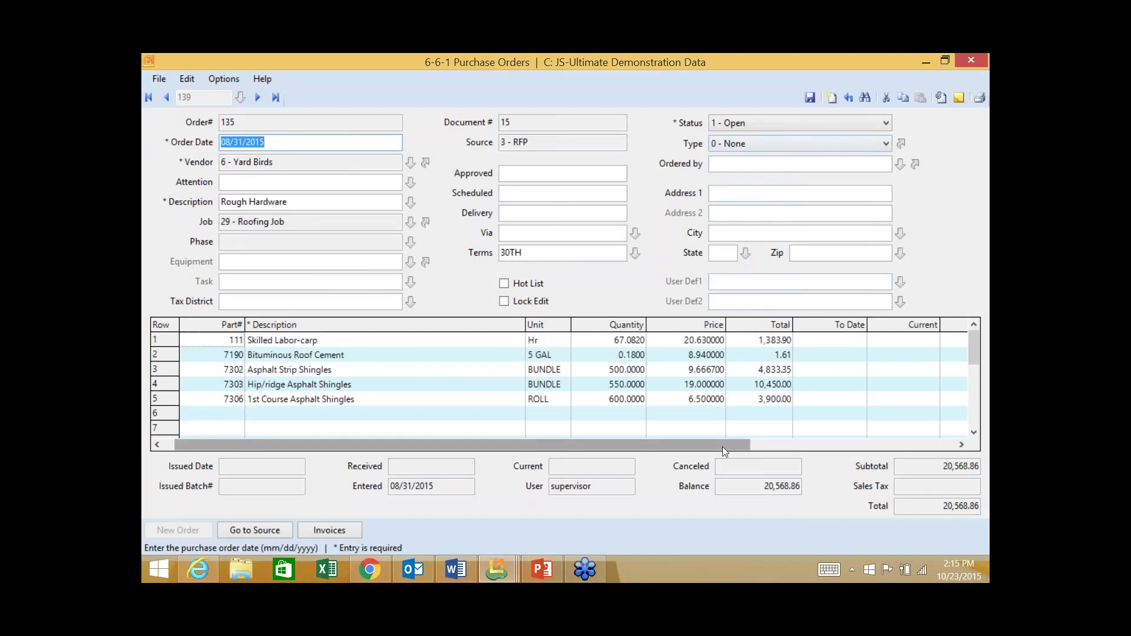
- Scroll the line-item grid right and select the To Date received column
left_click_drag(722, 446, 839, 436)
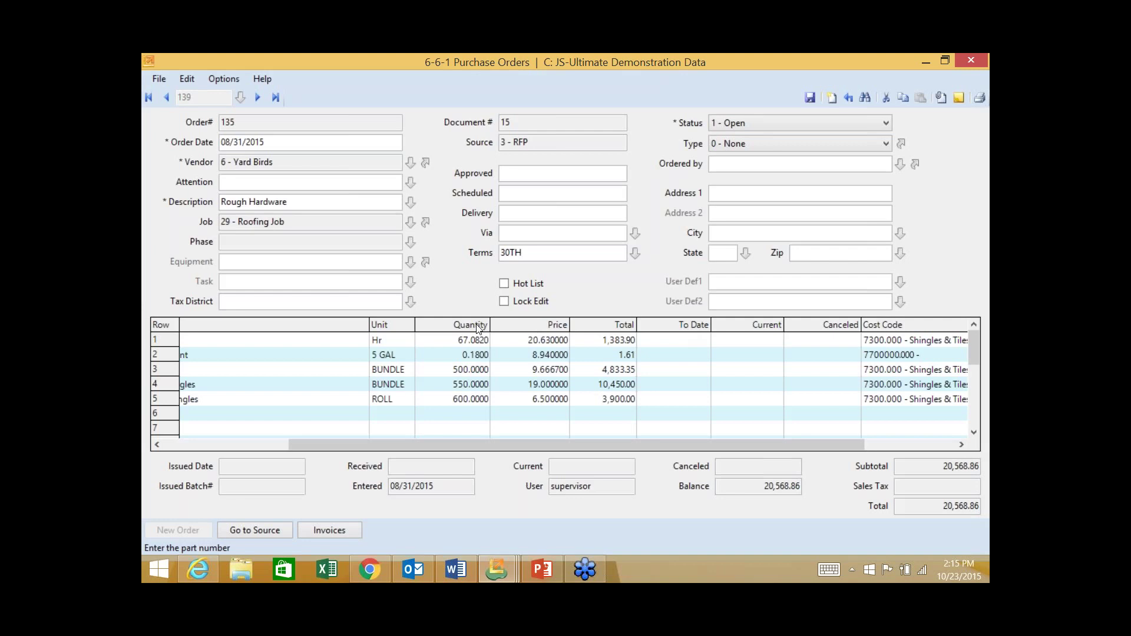
left_click(678, 328)
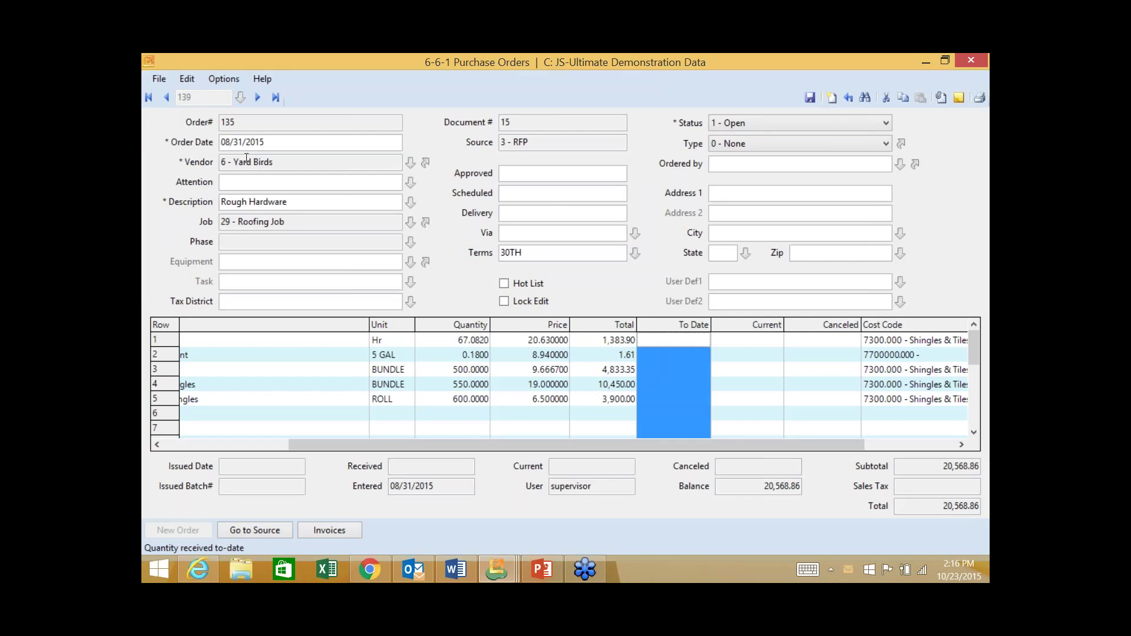
- Set the PO over-budget warning Message Type to Not allow, leaving Tolerance Type unchanged
left_click(213, 82)
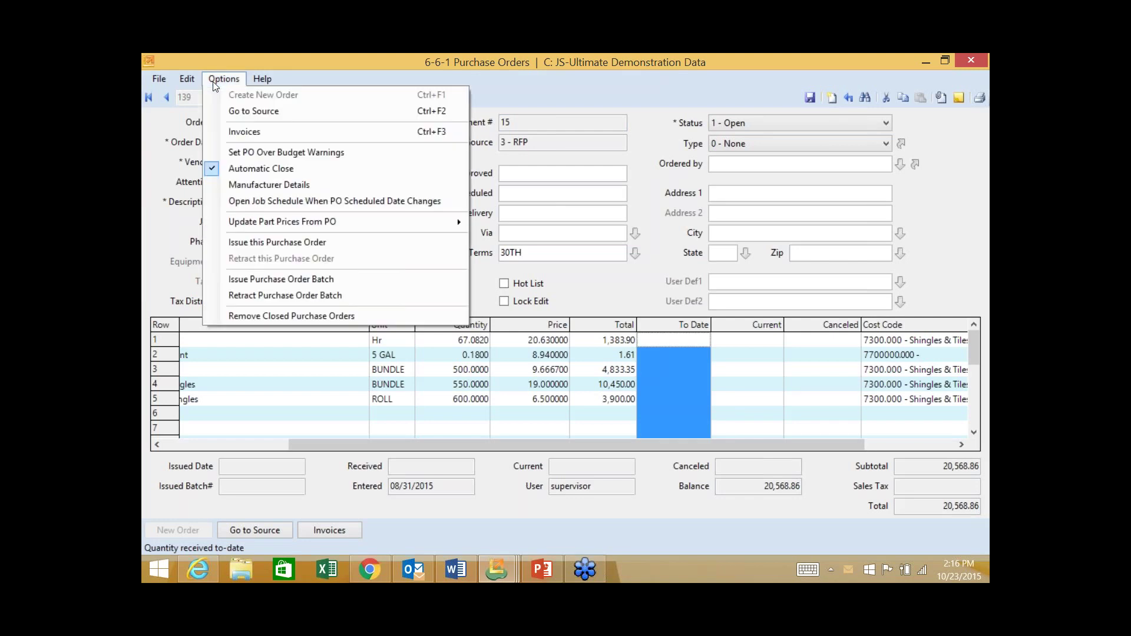
left_click(242, 153)
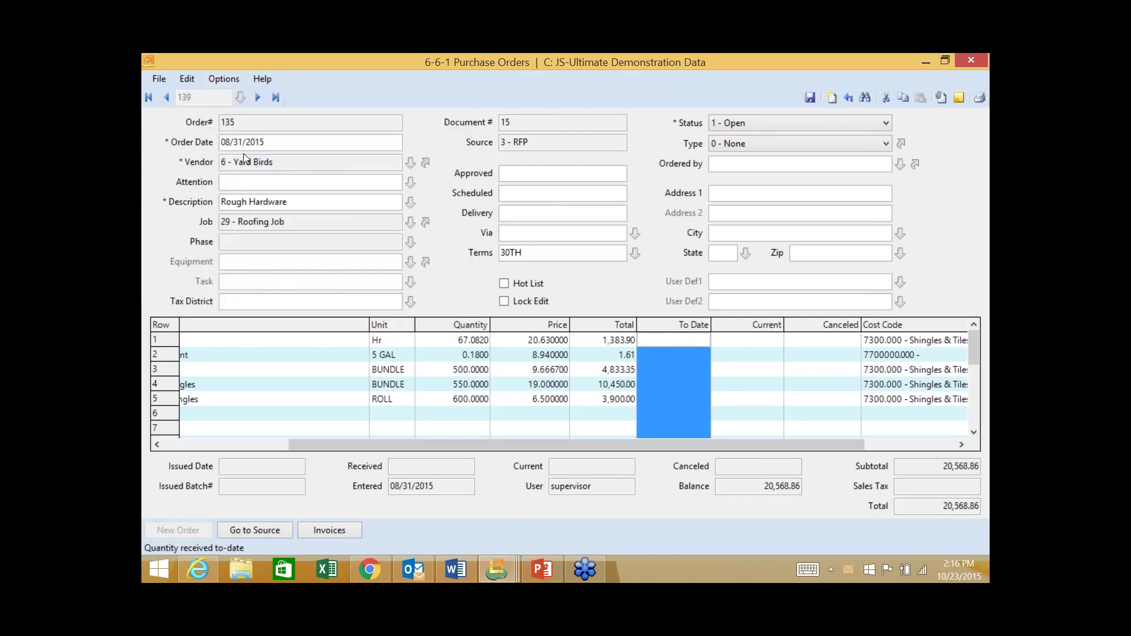
left_click_drag(445, 171, 539, 175)
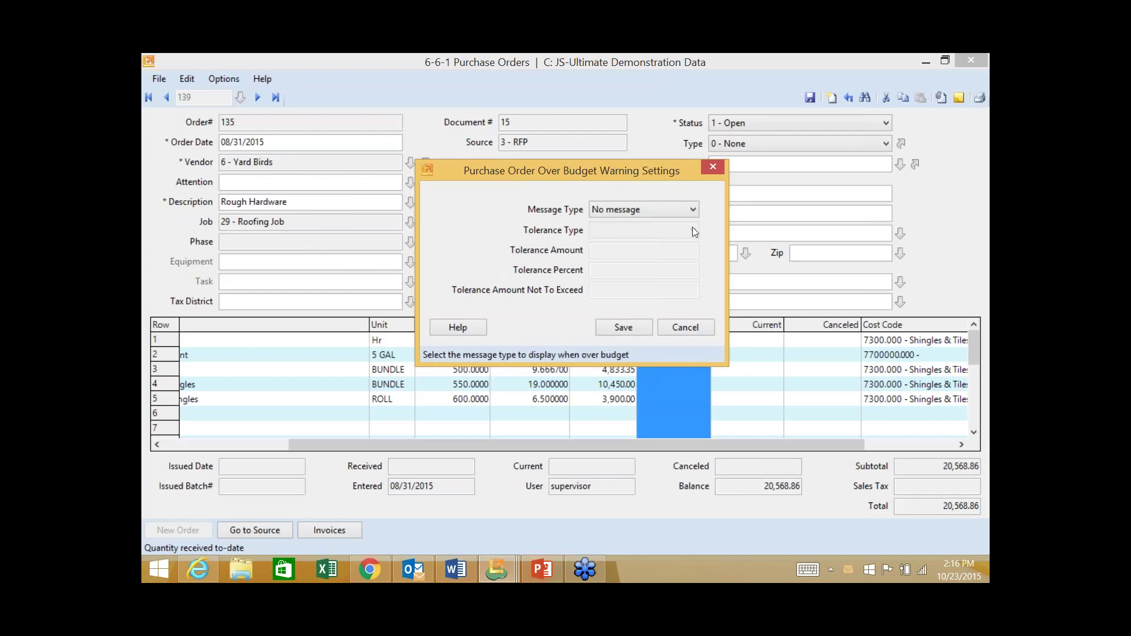
left_click(694, 211)
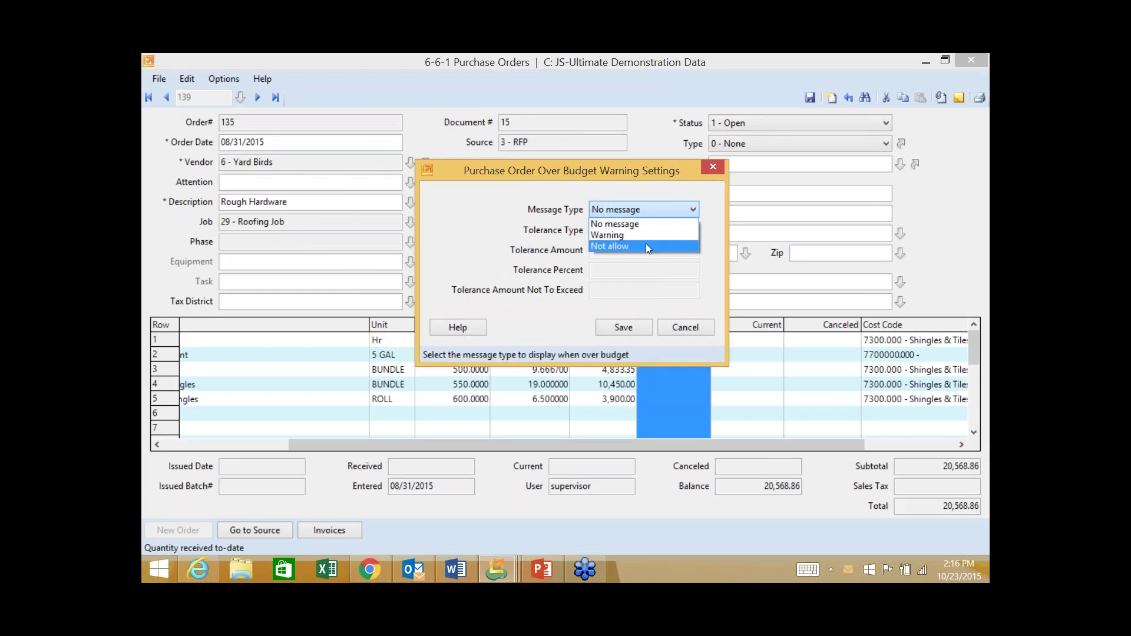
left_click(646, 247)
left_click(691, 235)
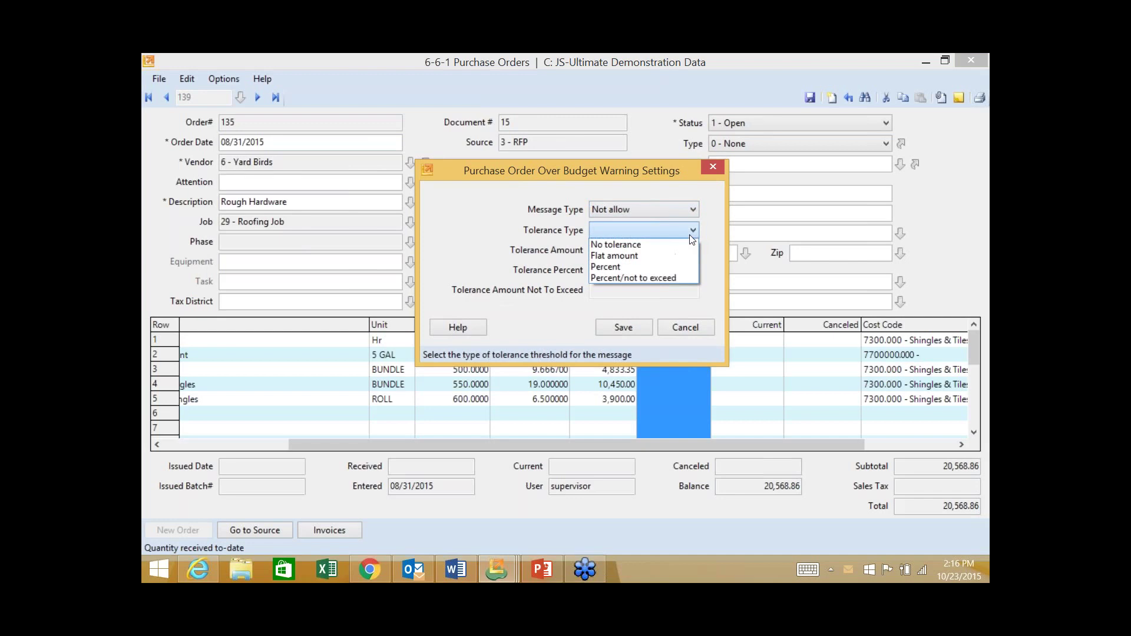
left_click(691, 231)
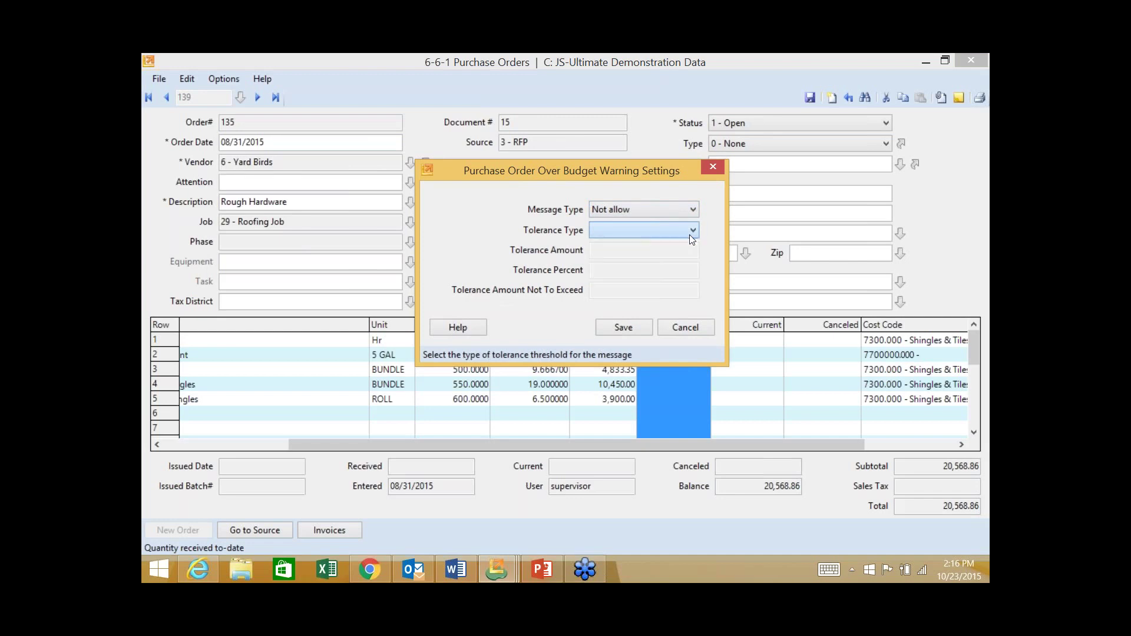
- Cancel the over-budget warning settings and review PO 135's Quantity and To Date columns
left_click(686, 329)
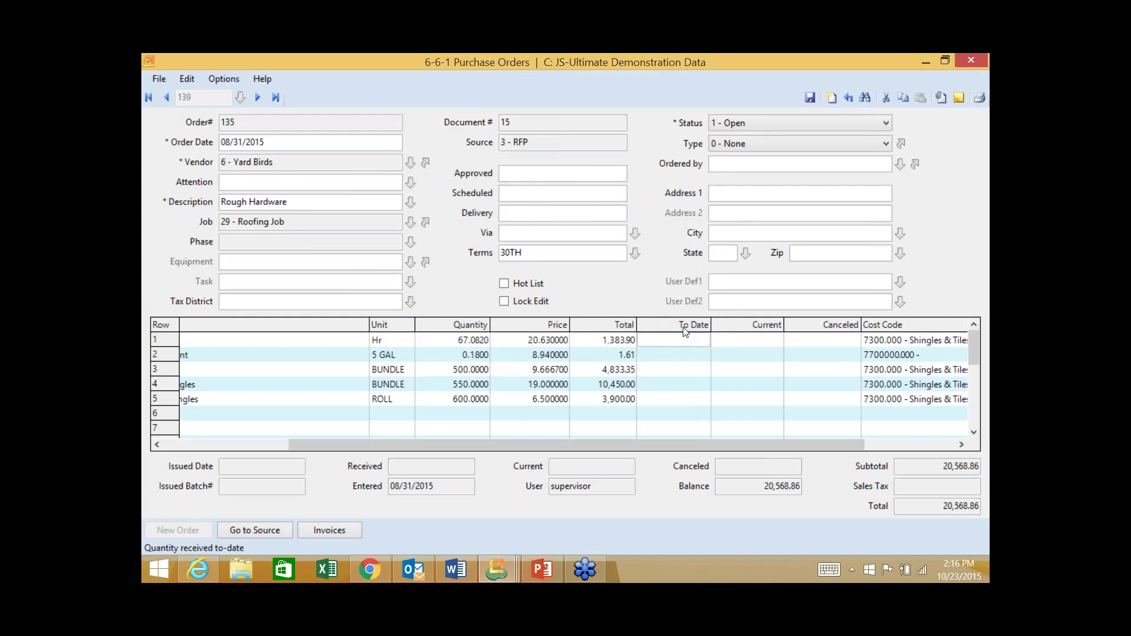
left_click_drag(521, 447, 388, 446)
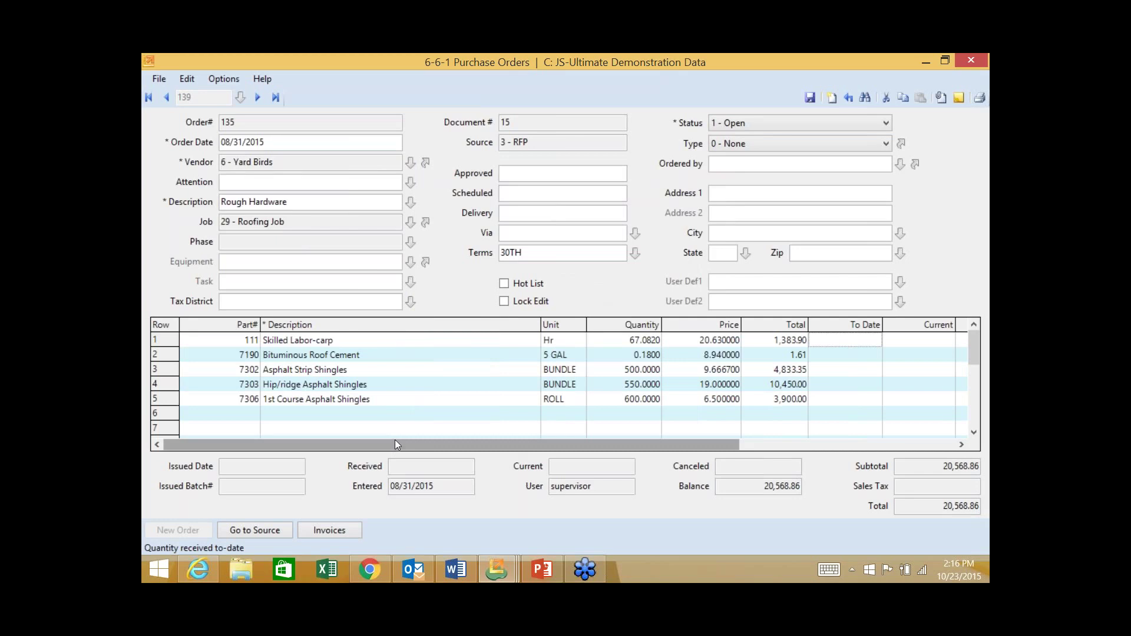
left_click(841, 329)
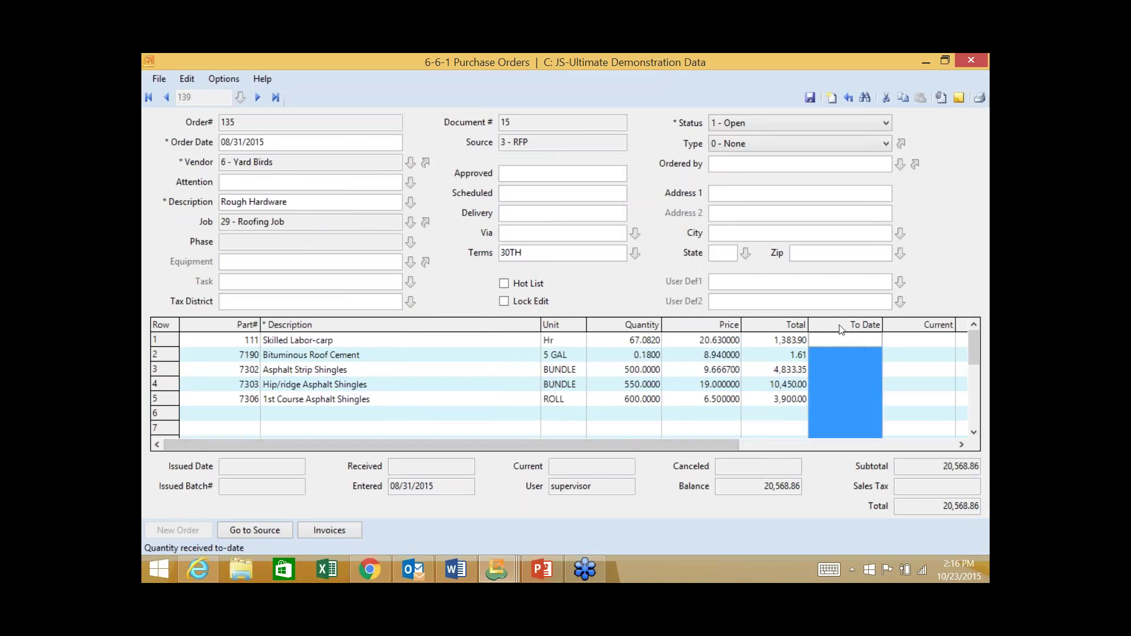
left_click(642, 330)
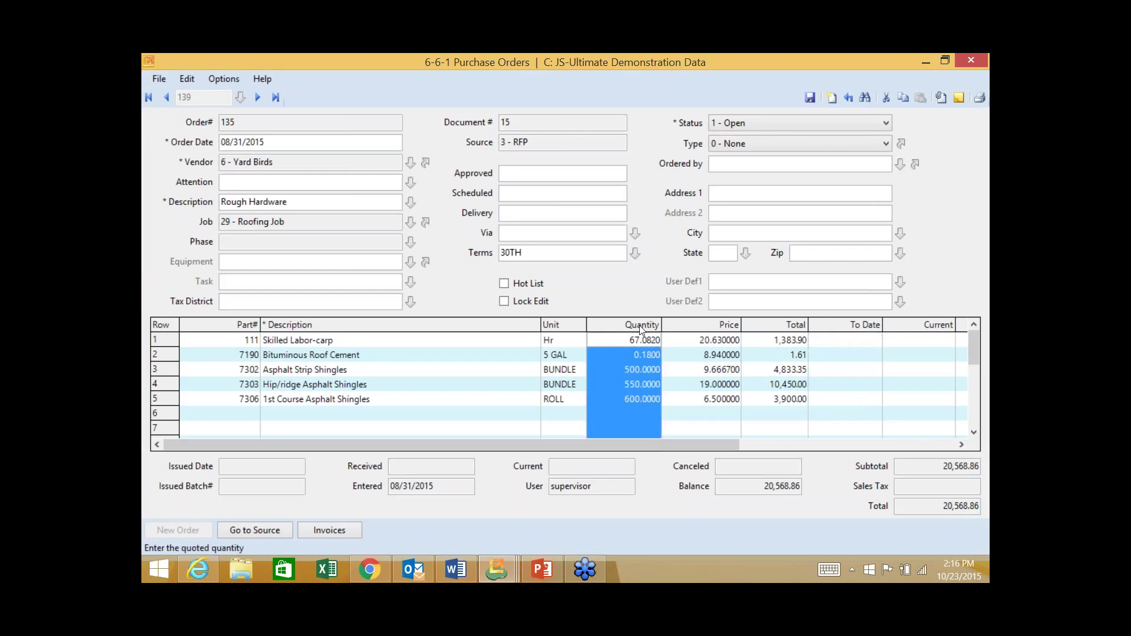
left_click(222, 79)
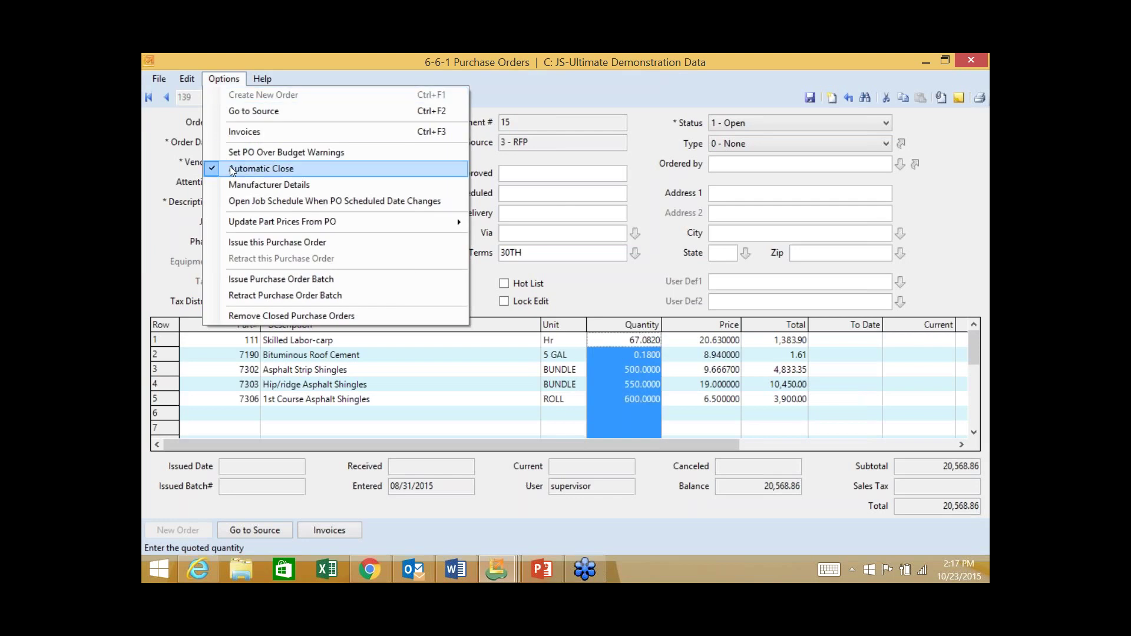
left_click(396, 57)
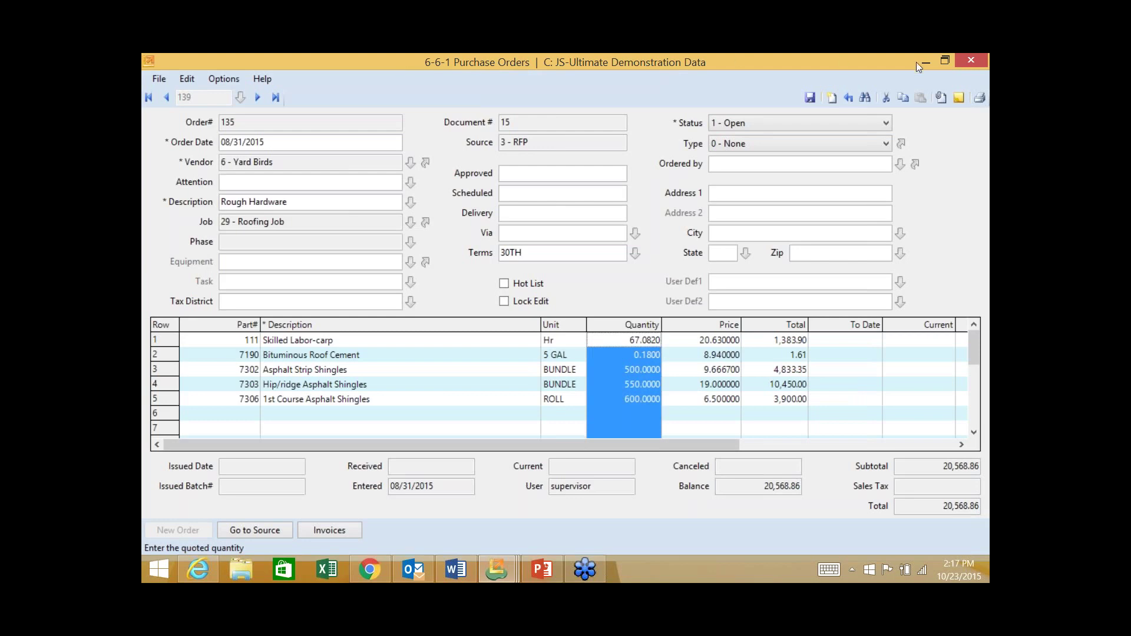
- Close purchase order 135 without saving and load record 33 in 6-7-1 Subcontracts
left_click(971, 61)
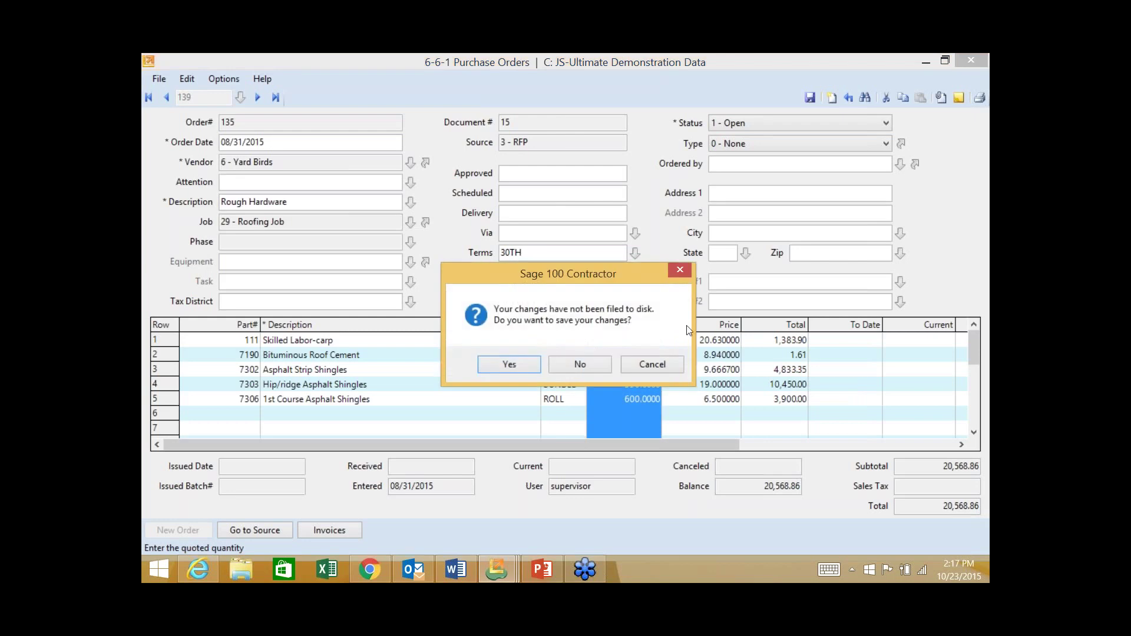
left_click(574, 364)
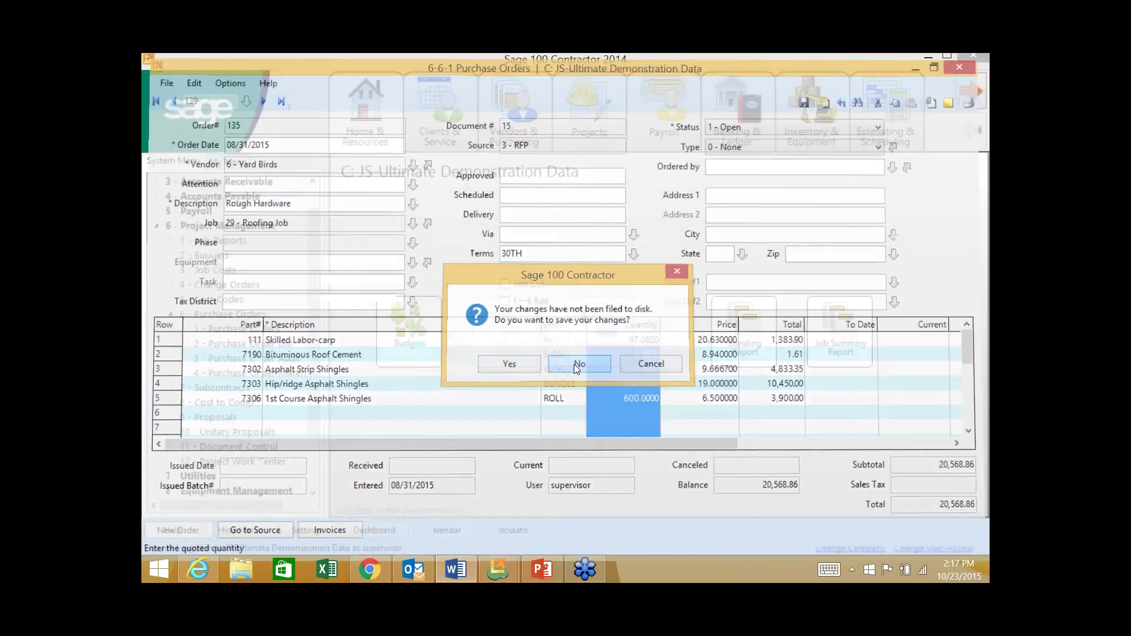
left_click(171, 314)
left_click(169, 330)
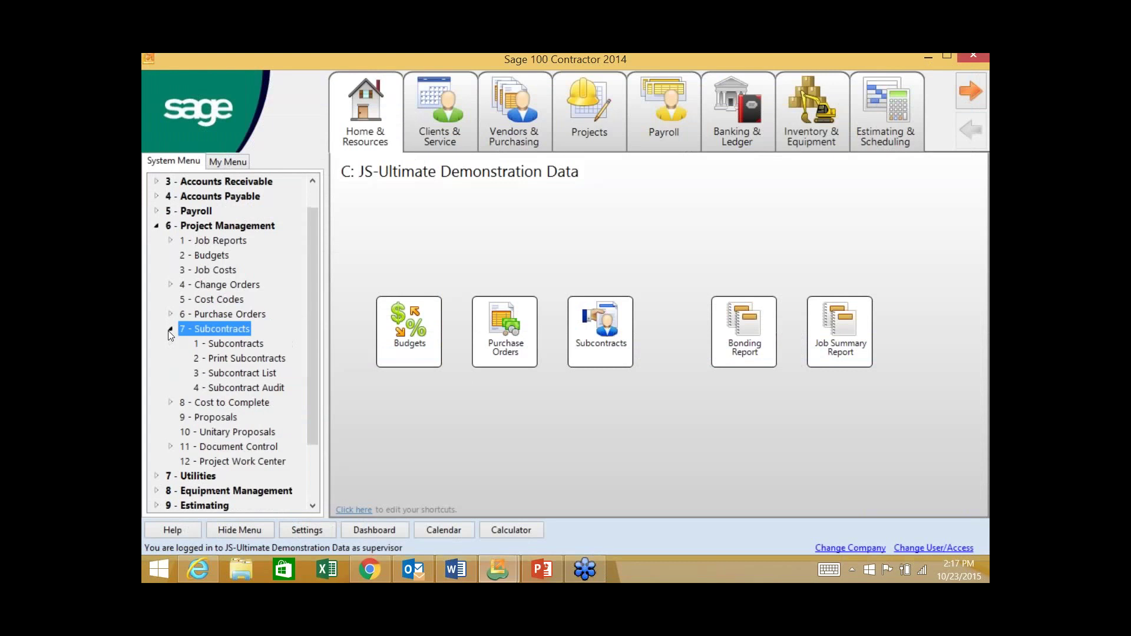
left_click(213, 343)
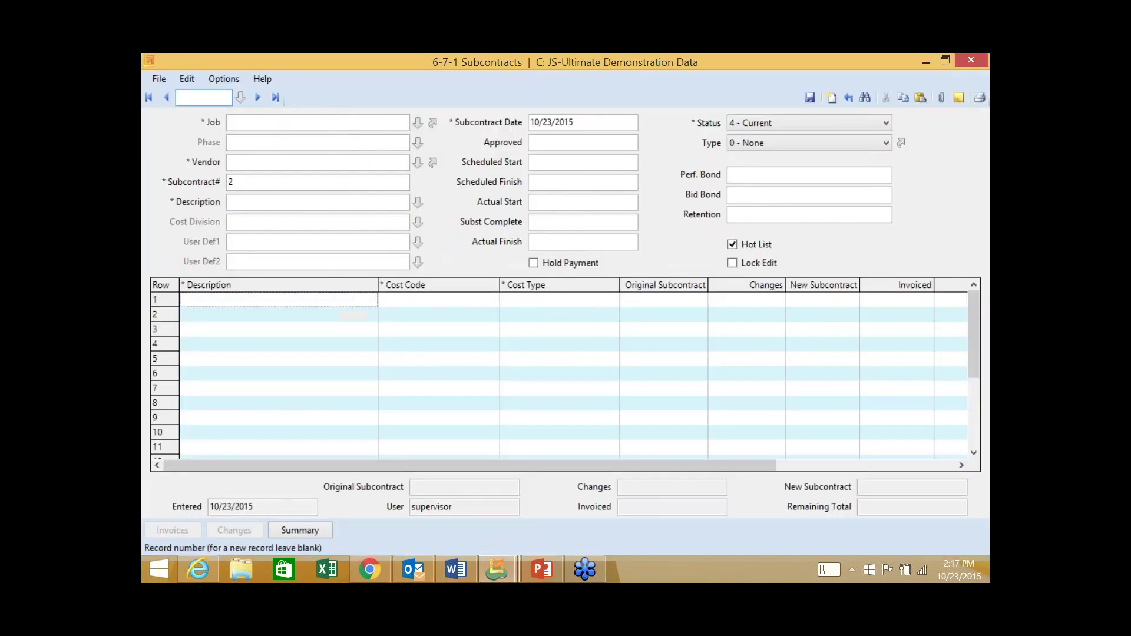
type("33")
key("Return")
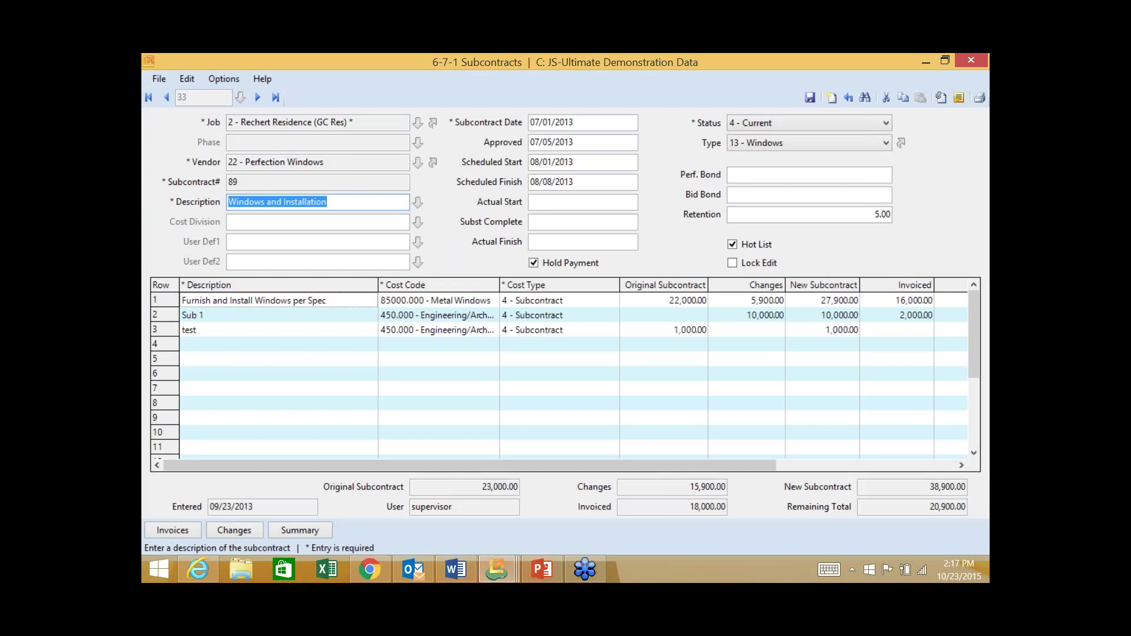
left_click(433, 164)
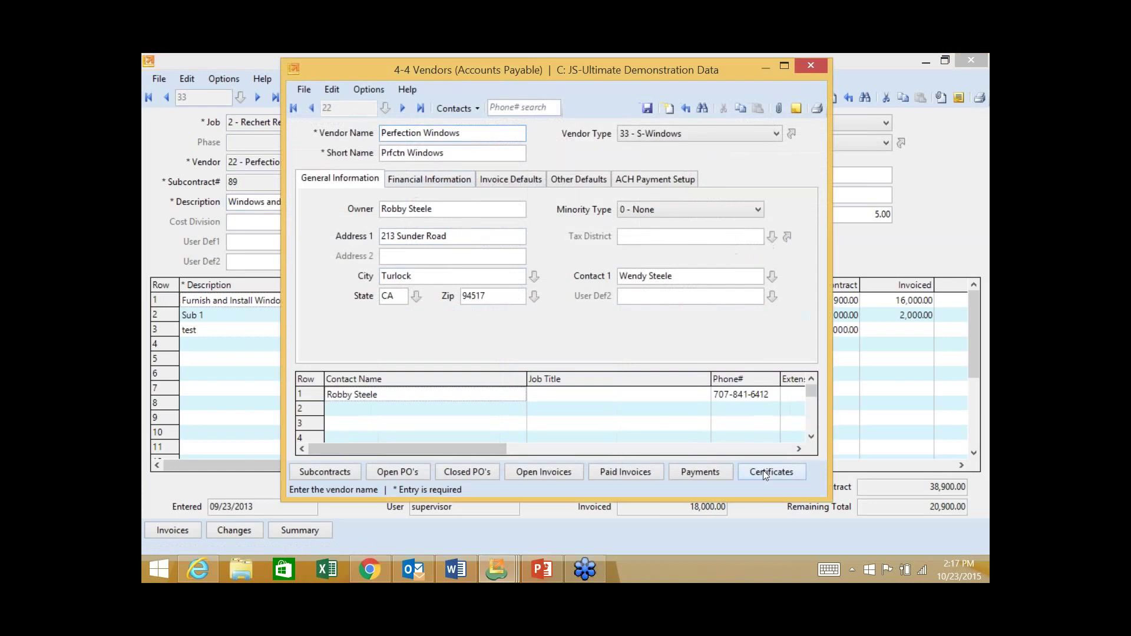
left_click(766, 471)
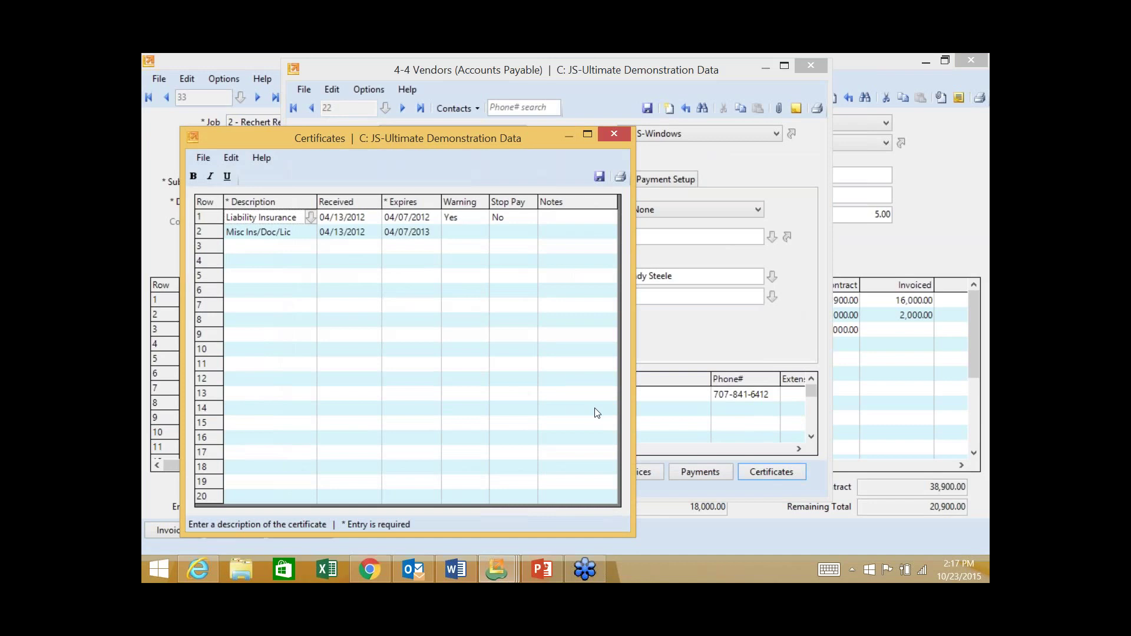
left_click(611, 135)
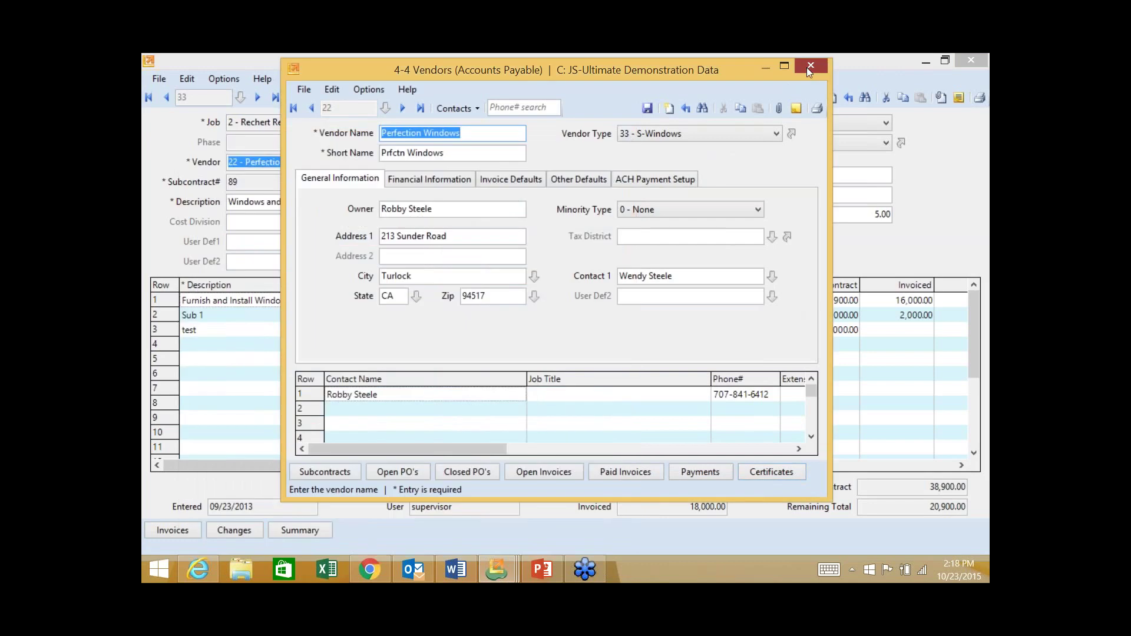
left_click(811, 66)
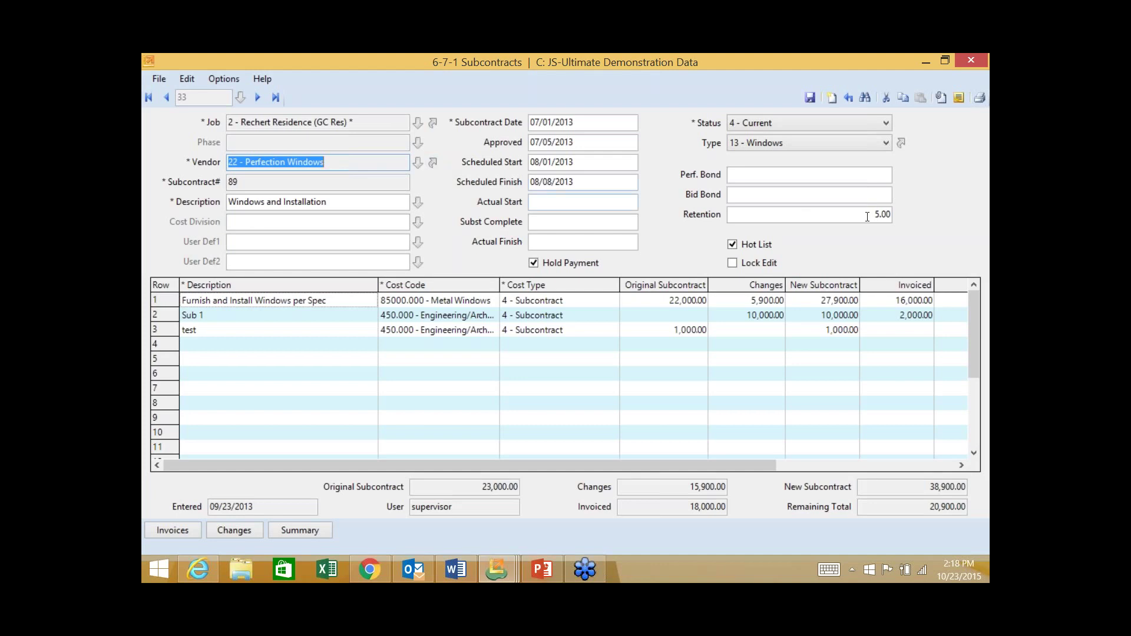
left_click(774, 208)
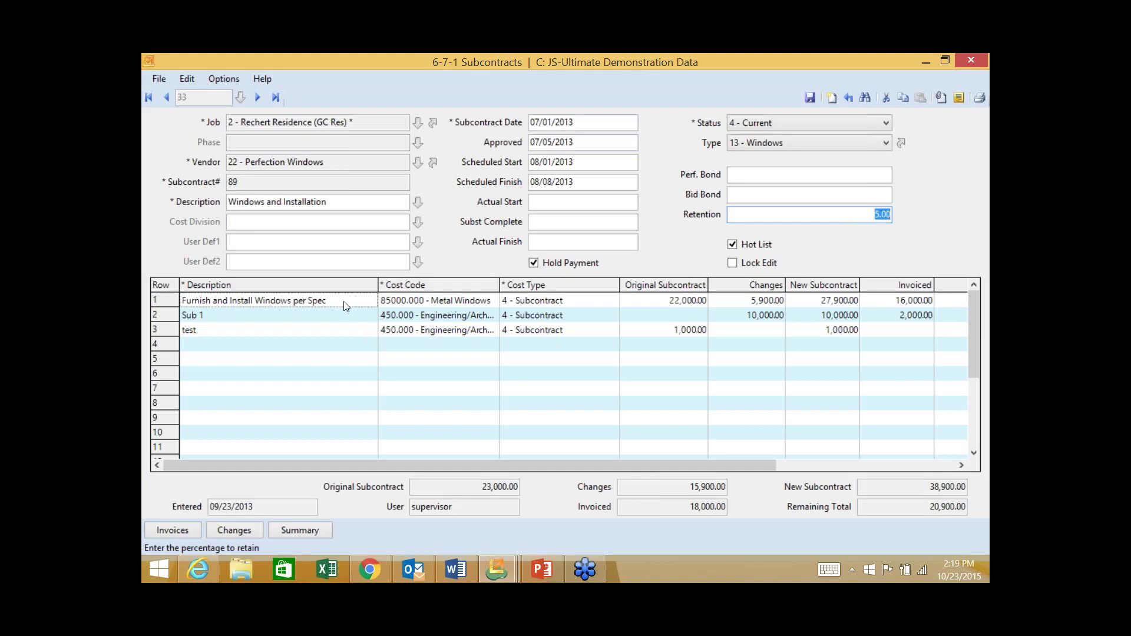
- Review subcontract 89's Changes, New Subcontract, Invoiced and Remaining columns, then scroll back to Description
left_click_drag(333, 293, 629, 306)
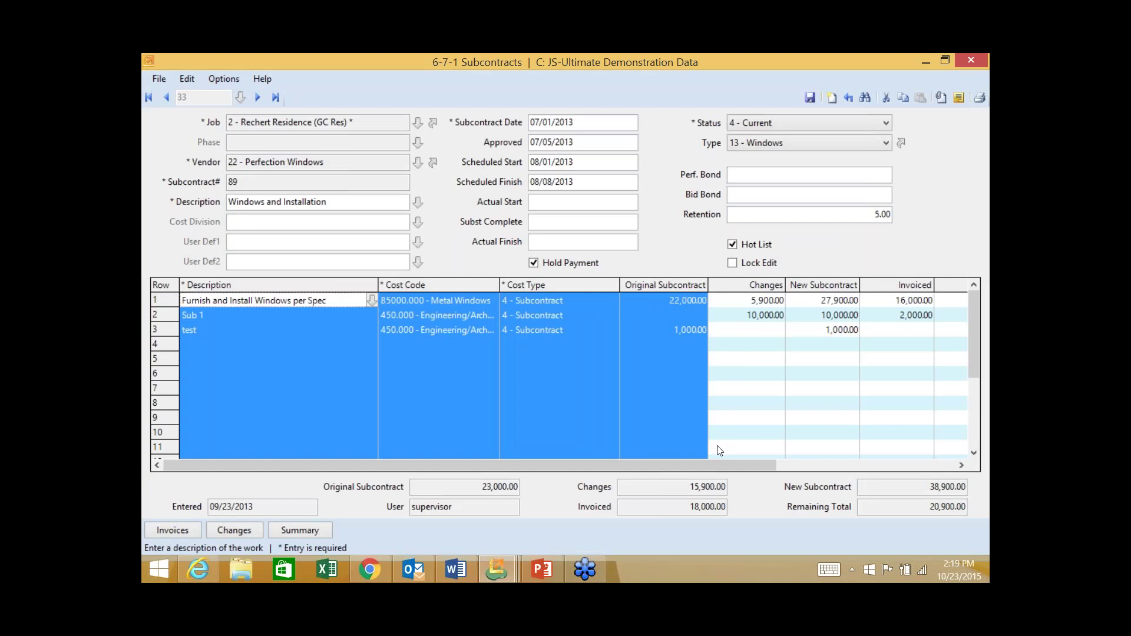
left_click_drag(716, 465, 894, 466)
left_click(547, 290)
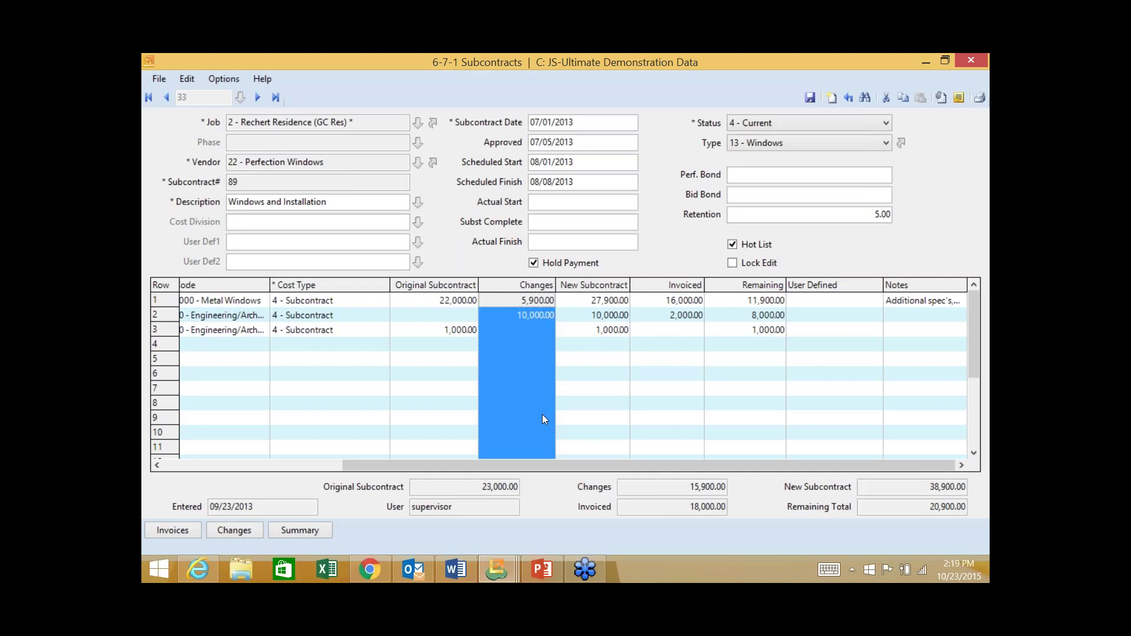
left_click(596, 286)
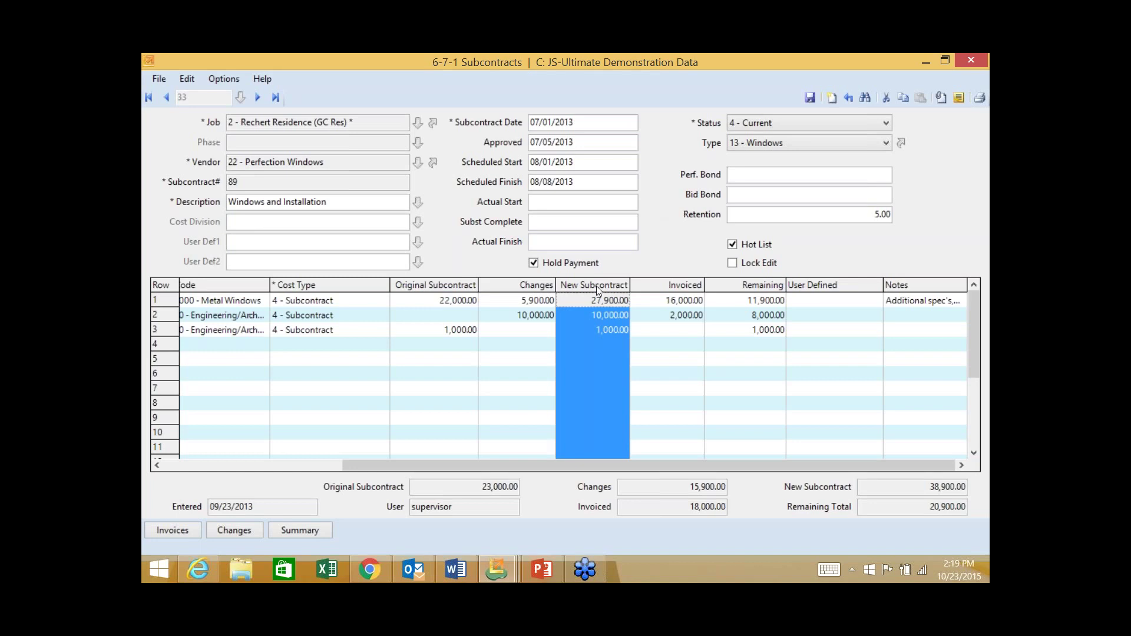
left_click(658, 288)
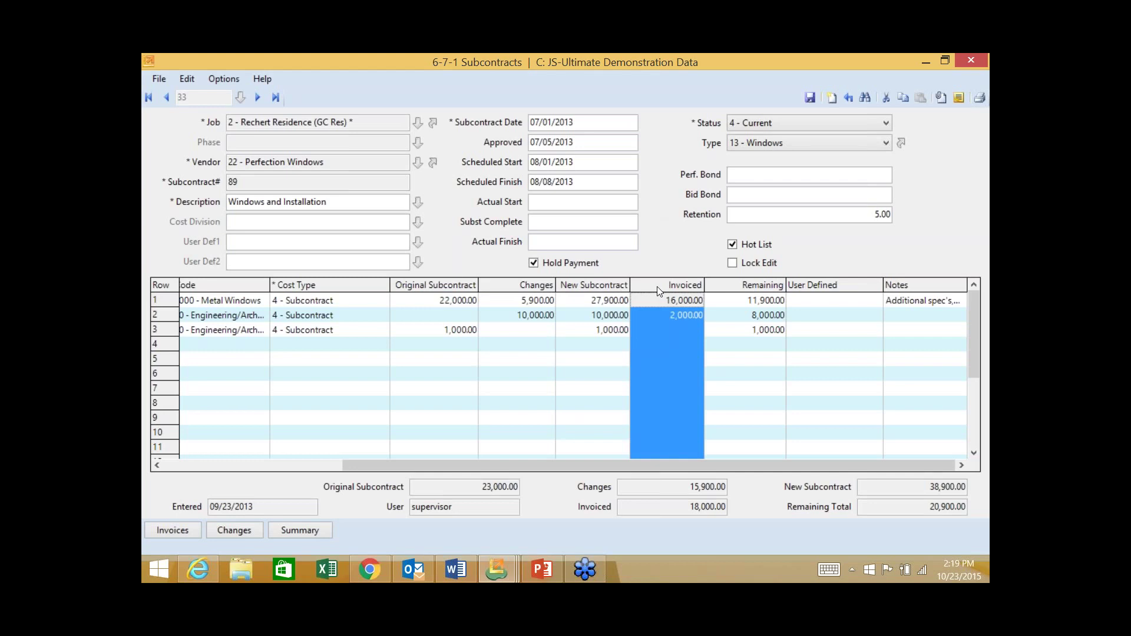
left_click(748, 289)
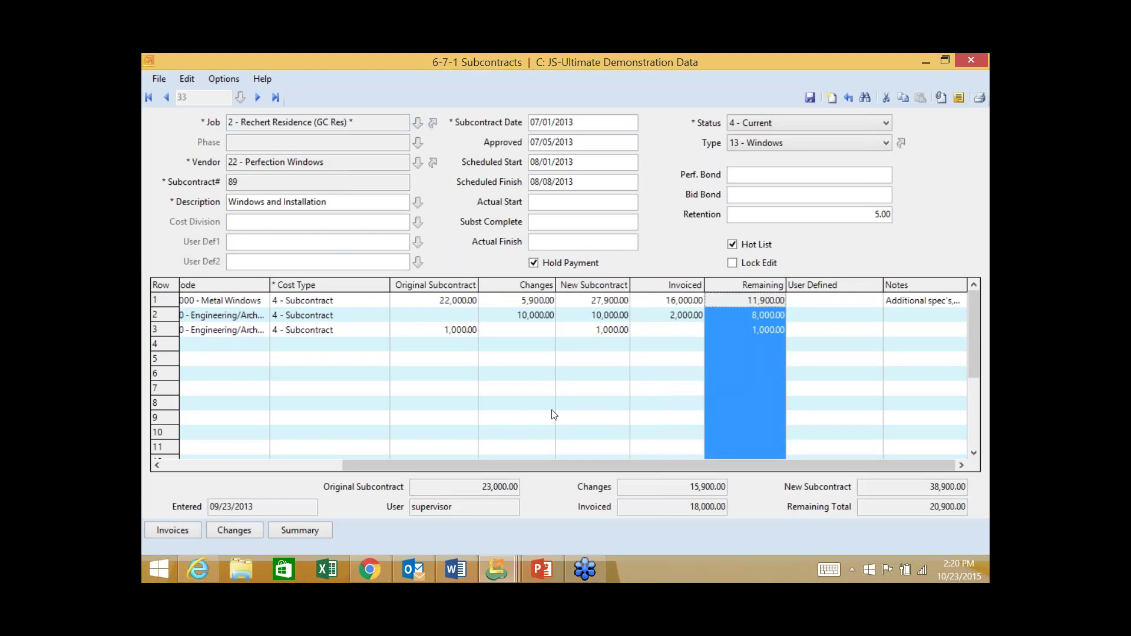
left_click_drag(503, 466, 465, 466)
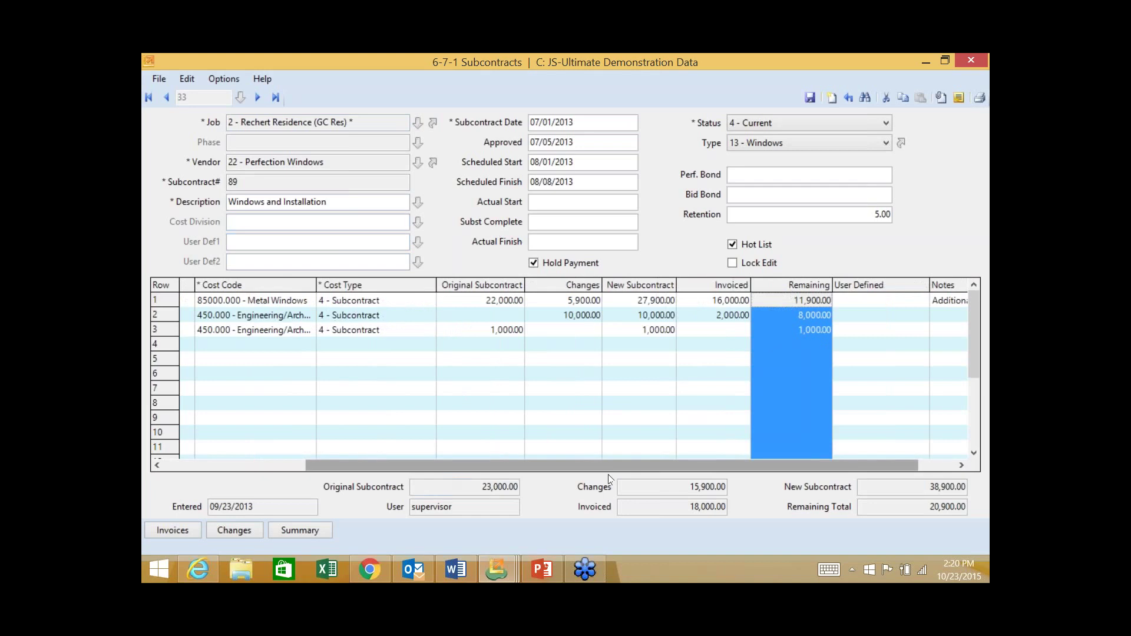
left_click_drag(607, 464, 292, 531)
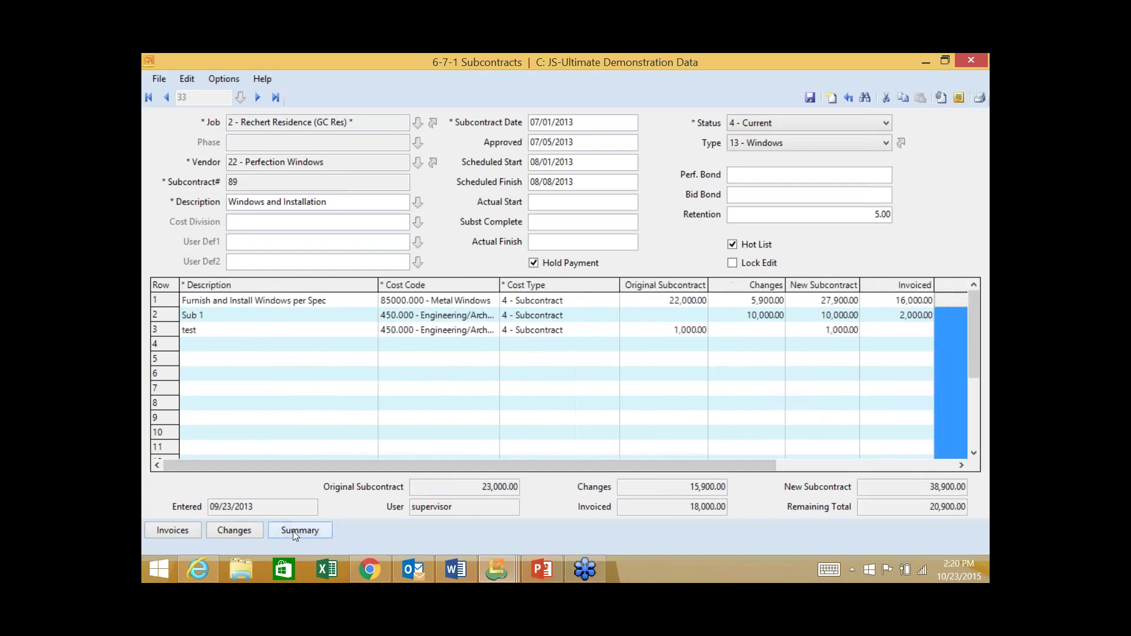
- Check subcontract 89's Summary totals, then list its three change orders totalling 15,900.00
left_click(295, 531)
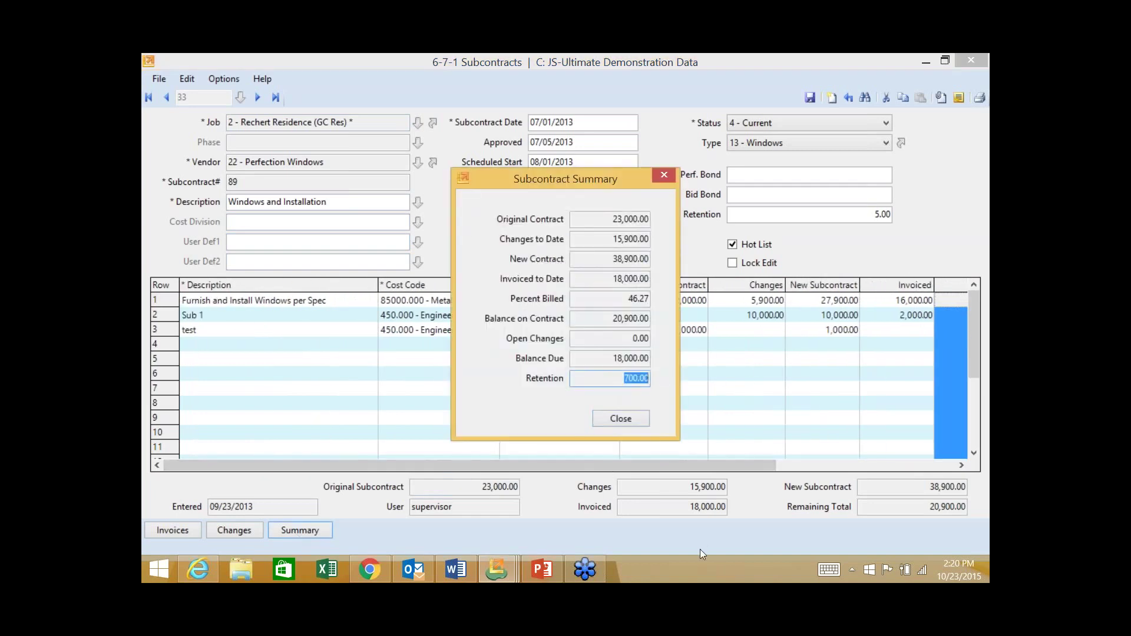
left_click(605, 422)
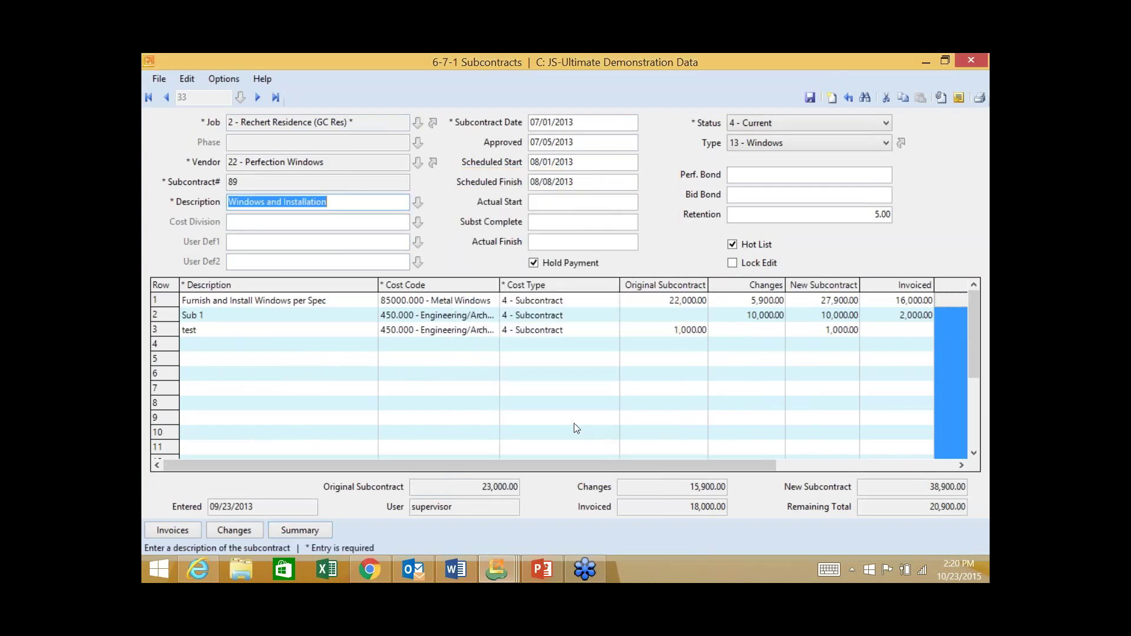
left_click(236, 530)
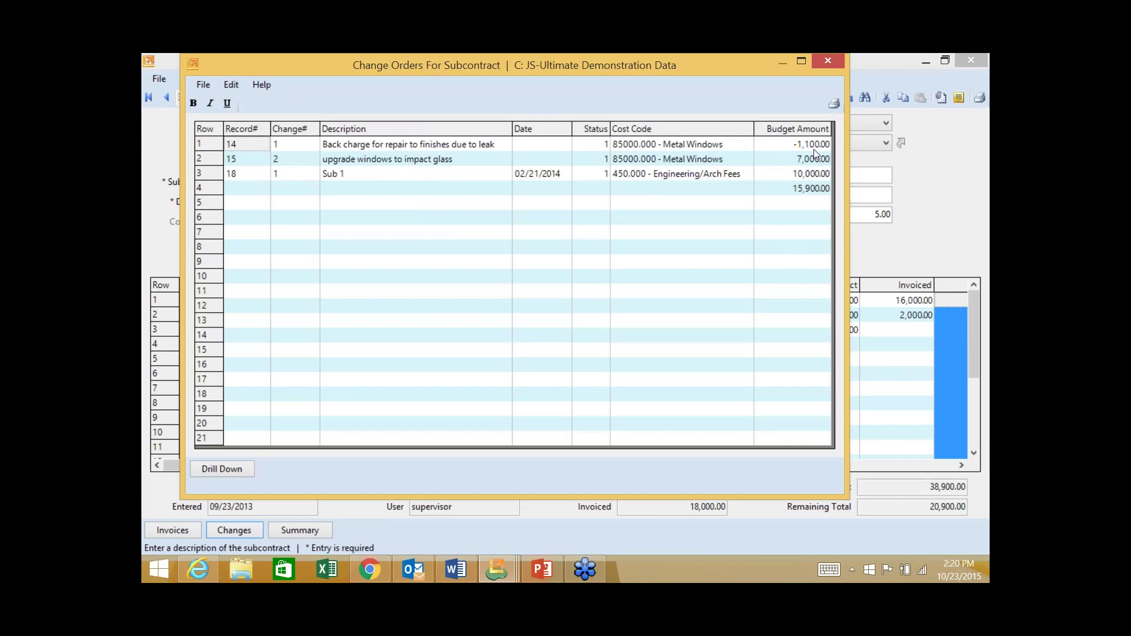
- Open change order record 14 and view its attached peeling-paint JPG, then close everything
double_click(245, 147)
left_click(327, 267)
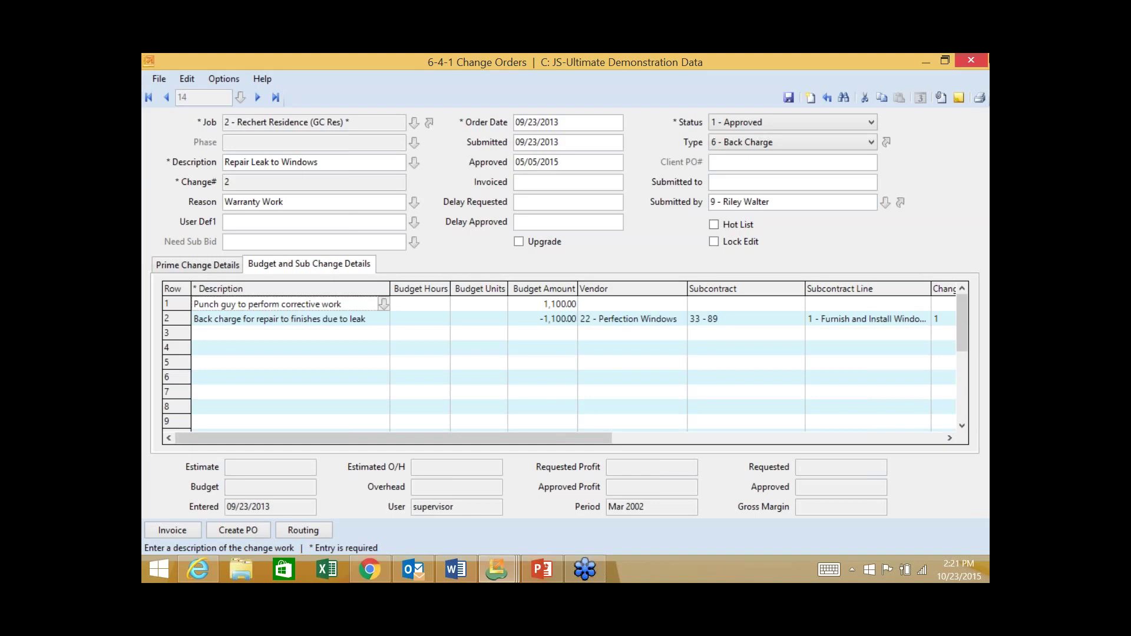
left_click(941, 98)
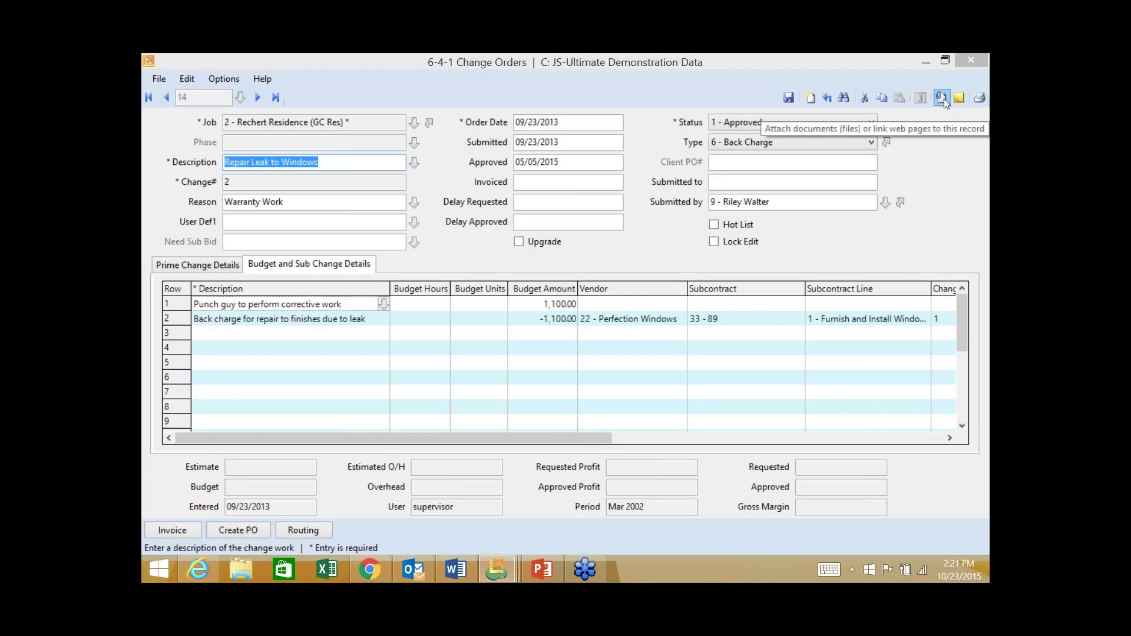
double_click(445, 218)
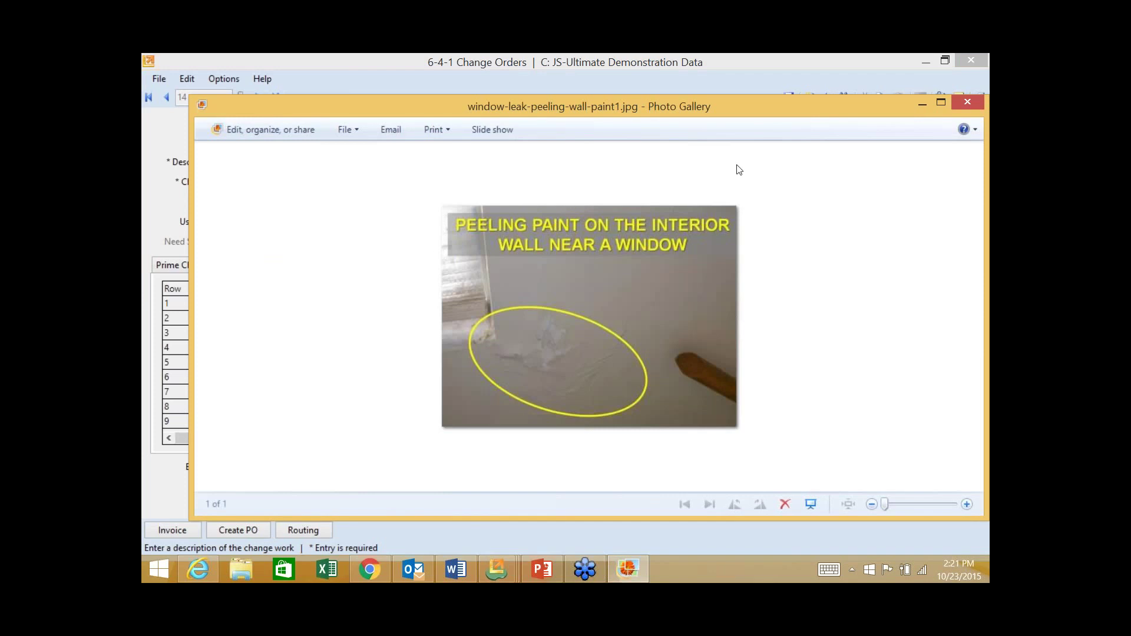
left_click(957, 104)
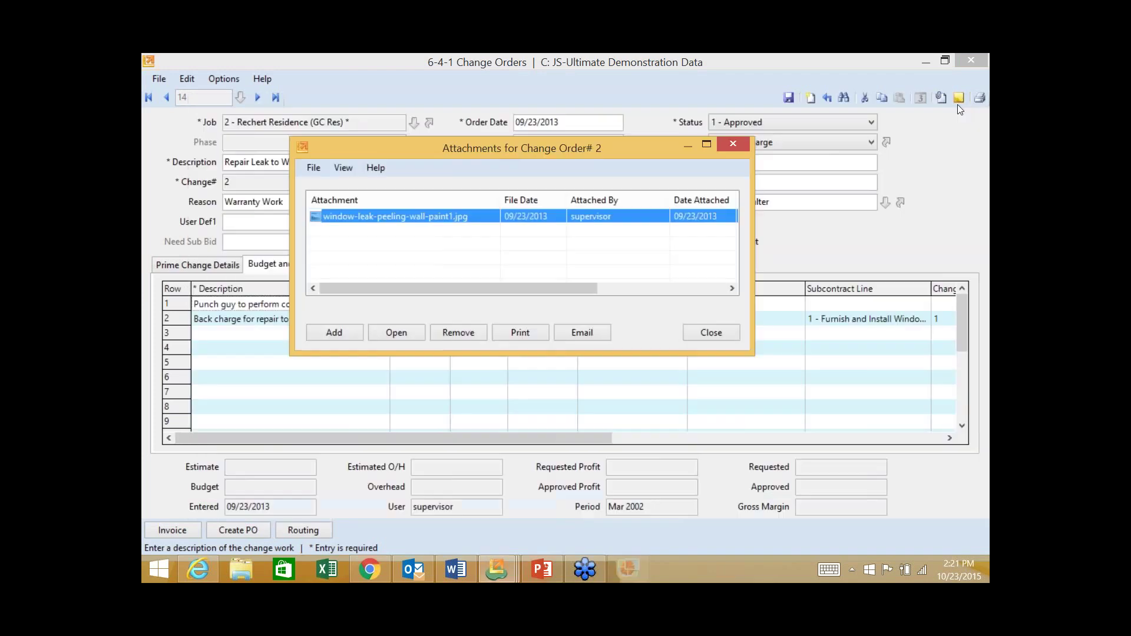
left_click(733, 144)
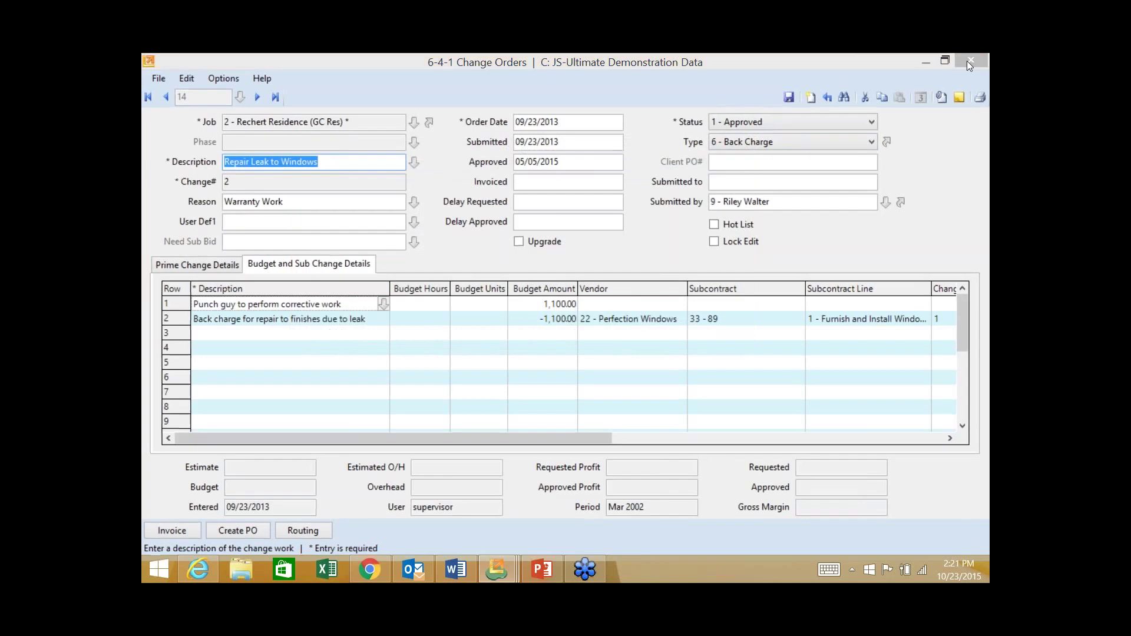
left_click(970, 61)
- Open payable invoice 23490 from subcontract 89's invoice list
left_click(825, 66)
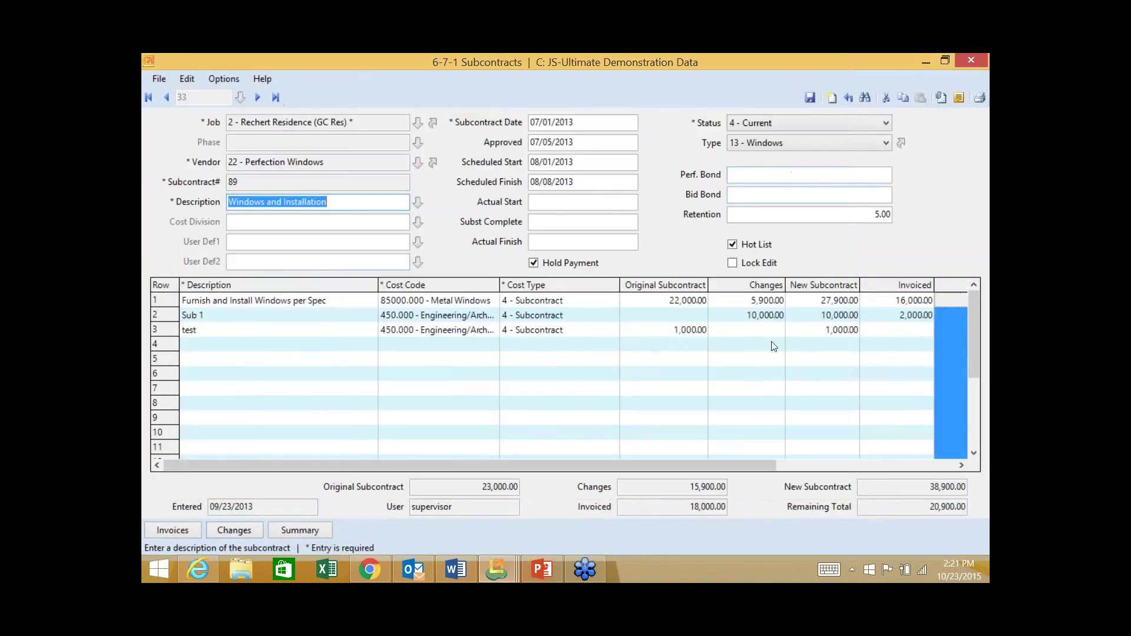
left_click(174, 530)
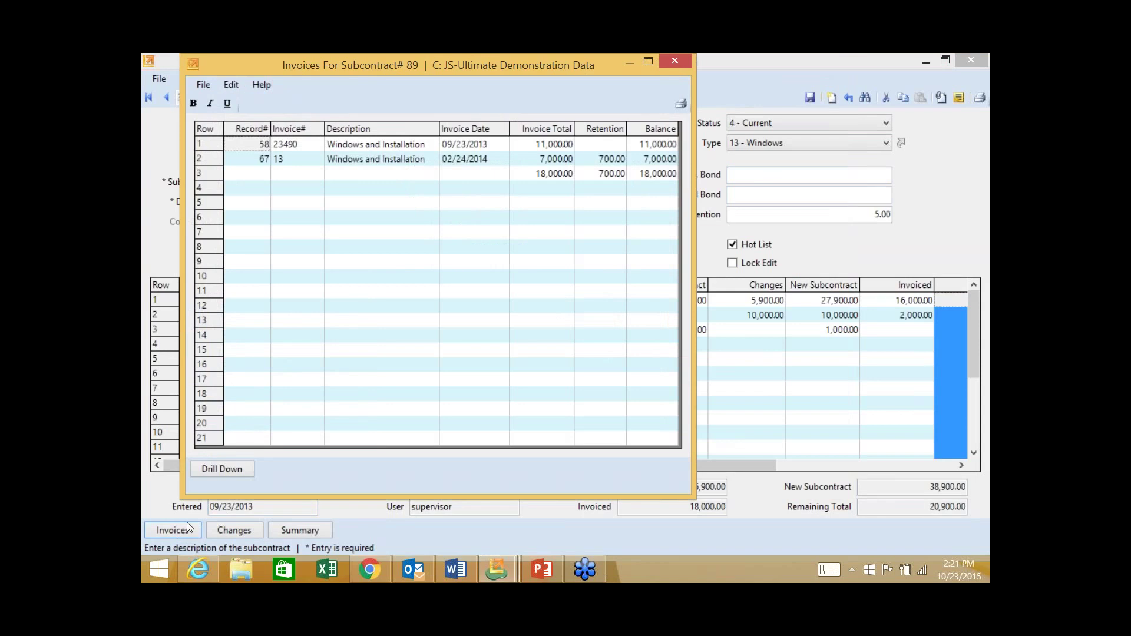
double_click(261, 146)
- View the invoice's attached Draw 1 PDF for 11,000.00, then close back to the subcontract
left_click(942, 101)
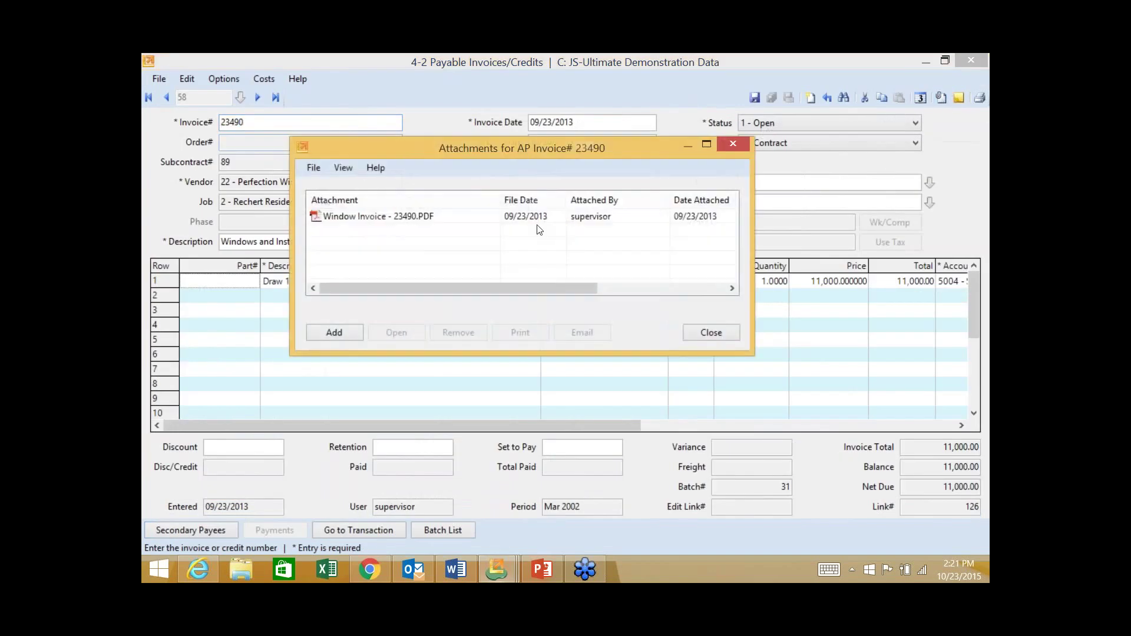
double_click(407, 217)
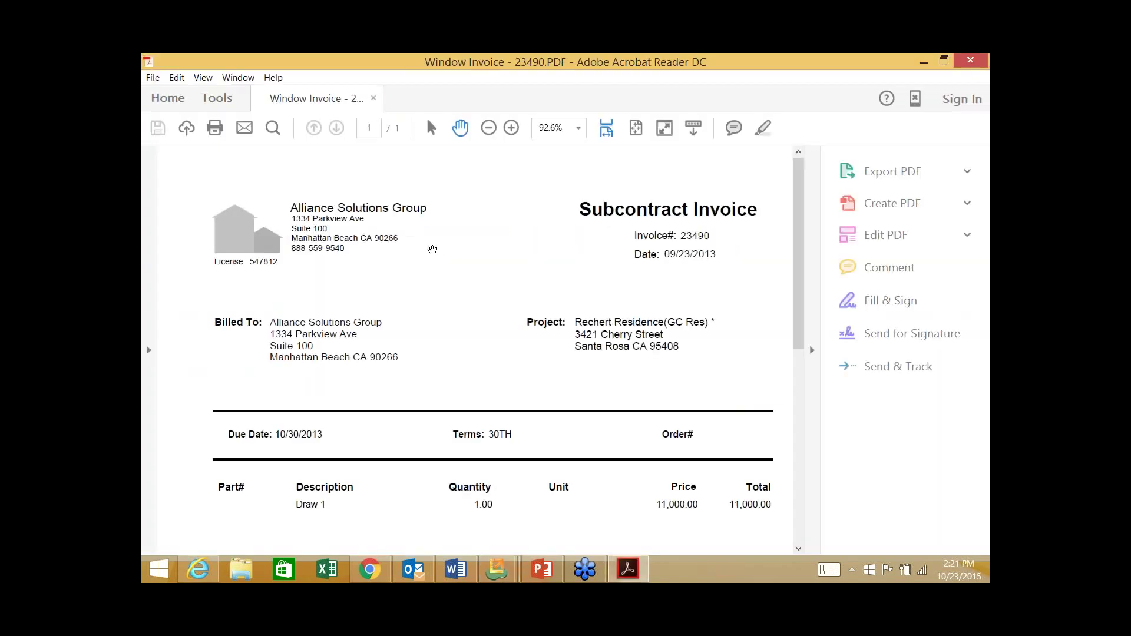
scroll(435, 250, "down", 5)
scroll(435, 254, "up", 5)
left_click(967, 63)
left_click(742, 142)
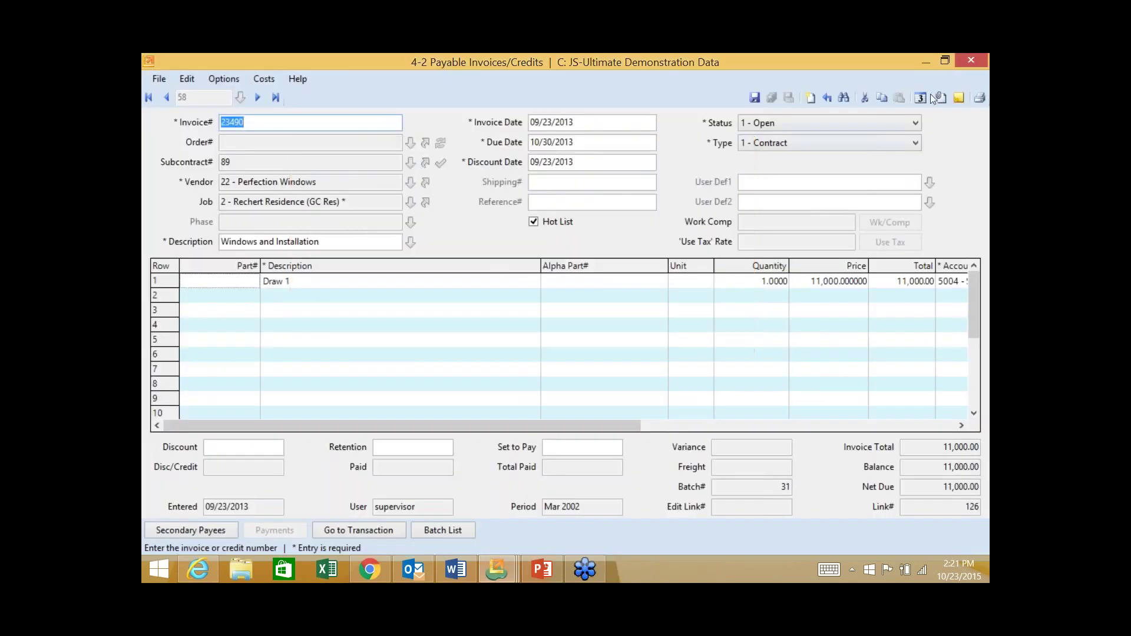
left_click(972, 58)
left_click(684, 112)
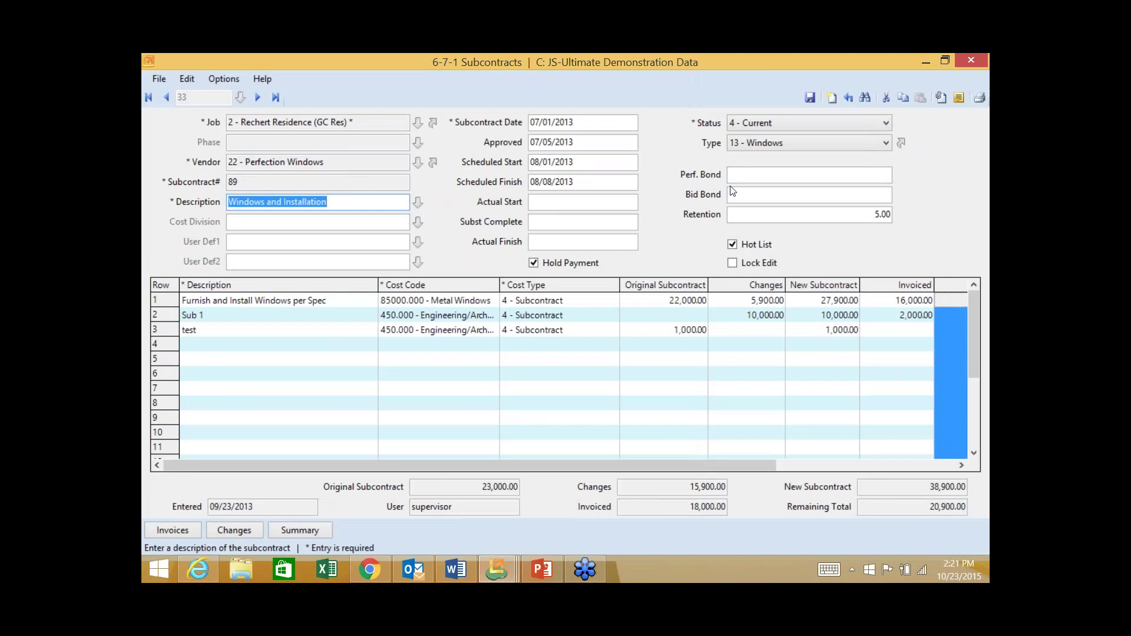
- Close subcontract 89 and open 6-4-1 Change Orders from the Project Management tree
left_click(971, 59)
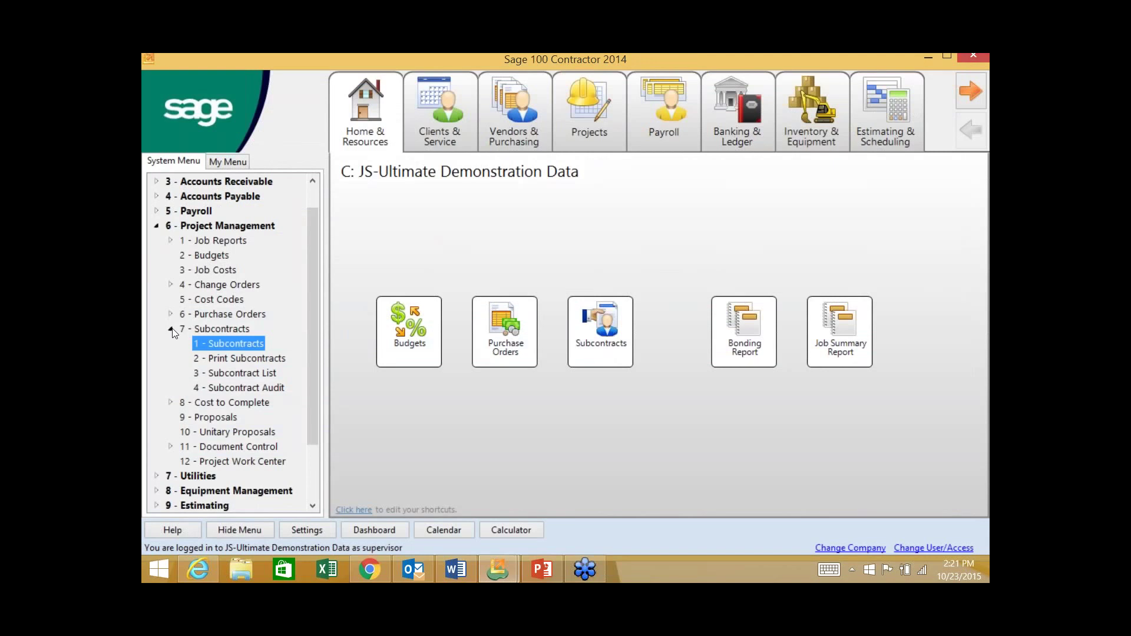
left_click(171, 329)
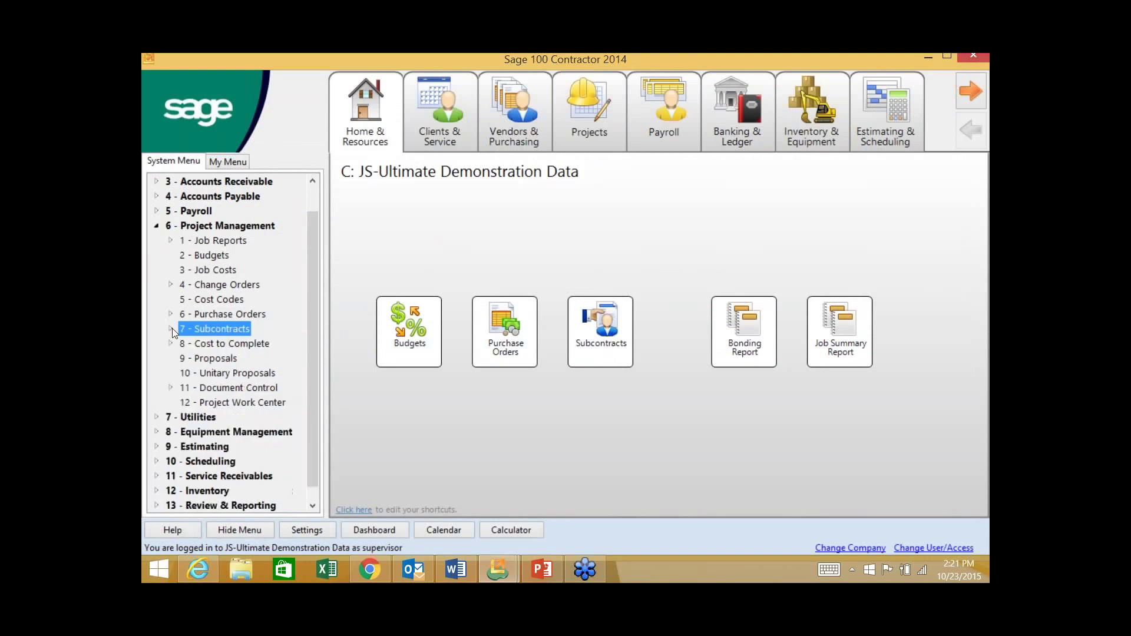
left_click(170, 285)
double_click(236, 300)
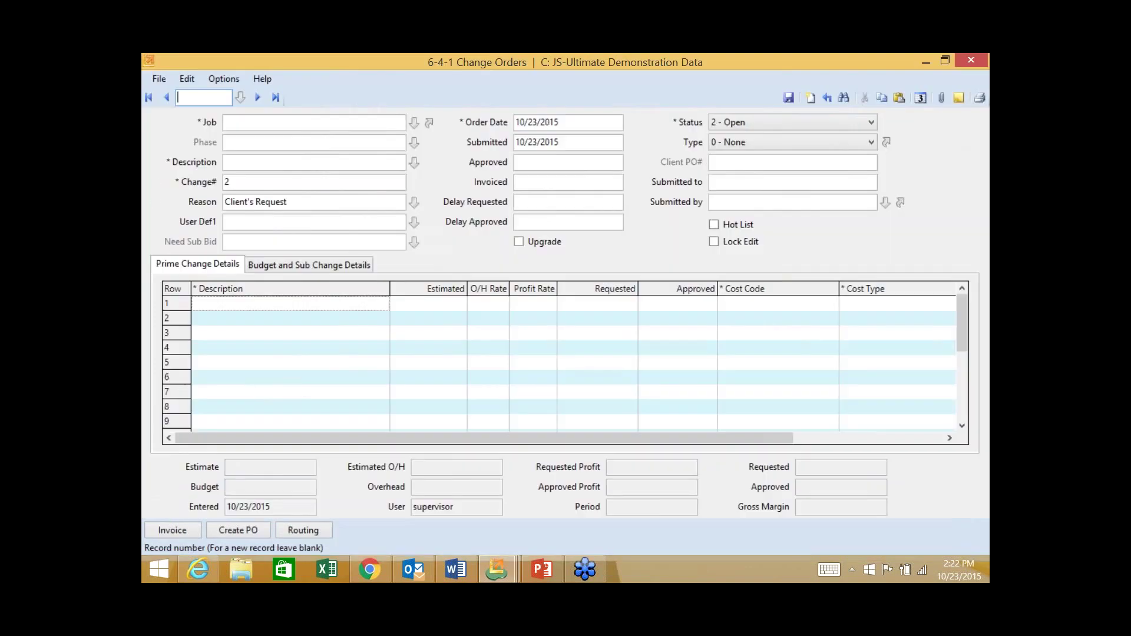
- Load change order 15, keep its status at 1 - Approved, and open the Rechert Residence job
type("15")
key("Return")
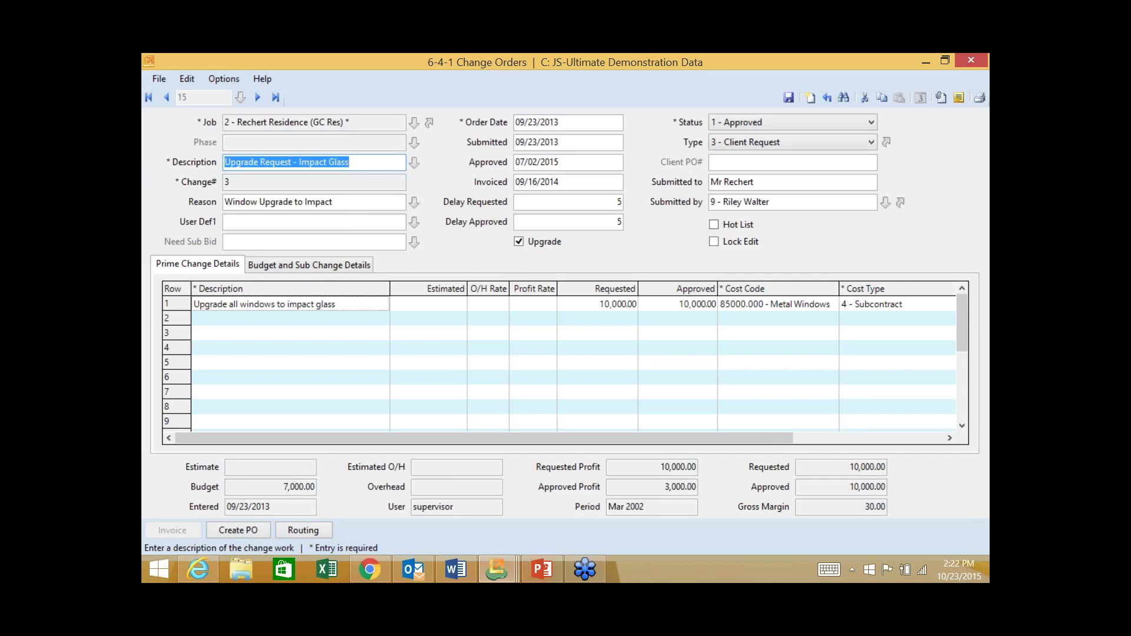
left_click(591, 201)
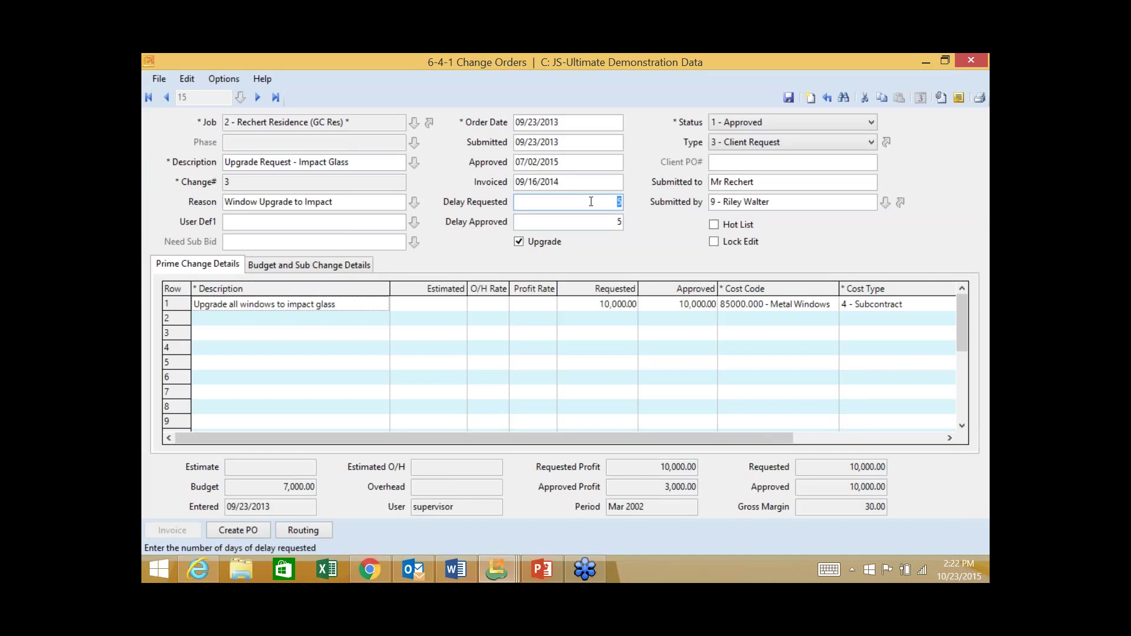
left_click(872, 123)
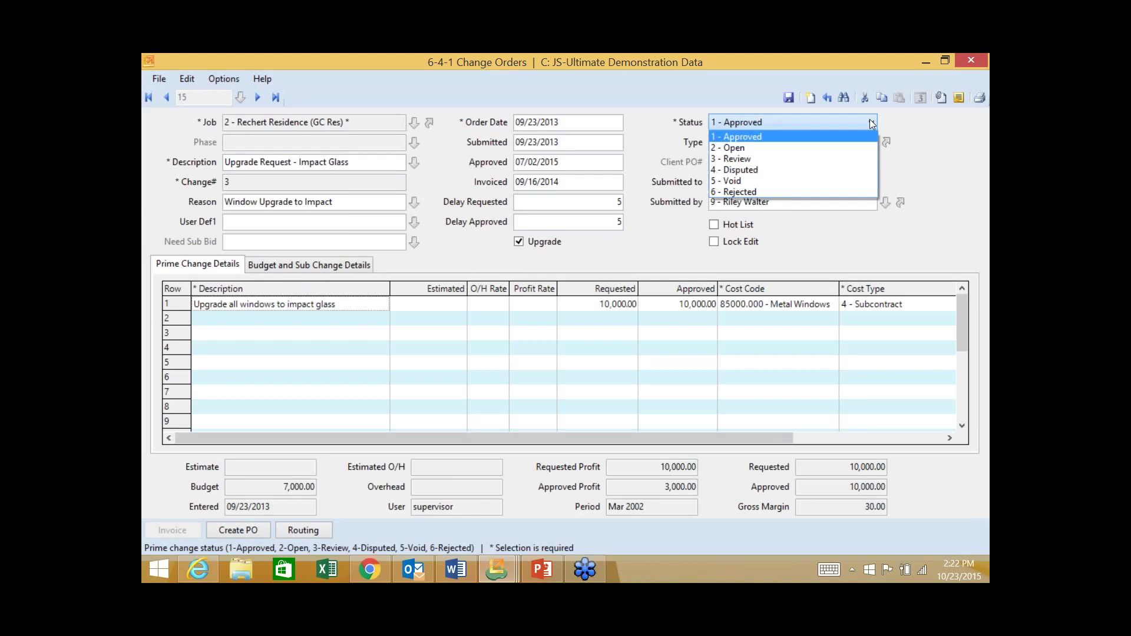
left_click(872, 124)
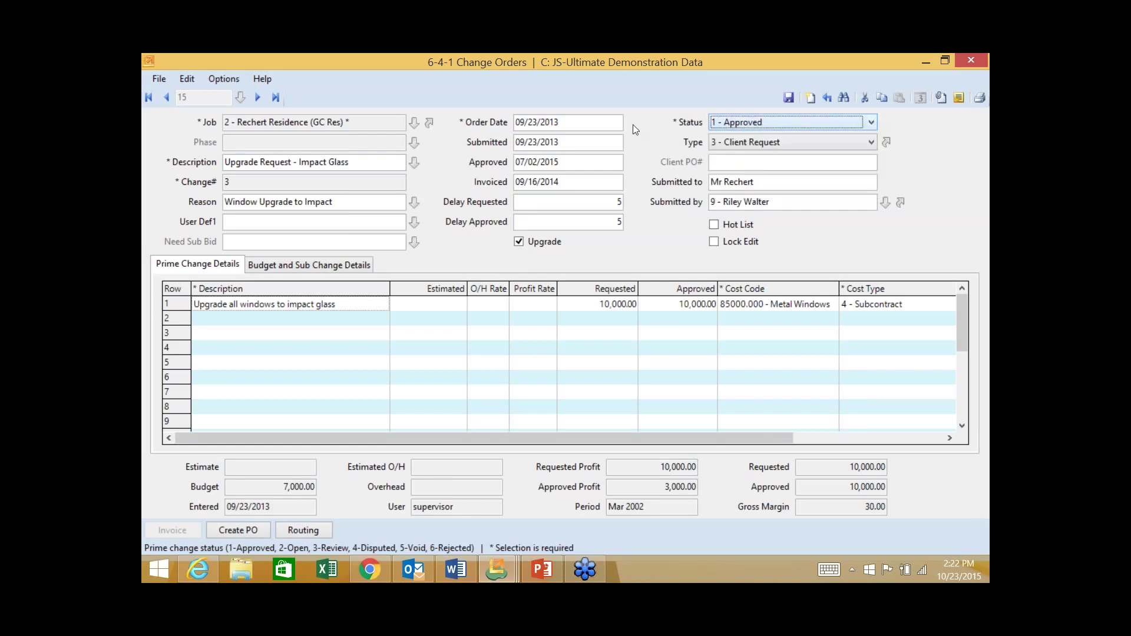
left_click(428, 123)
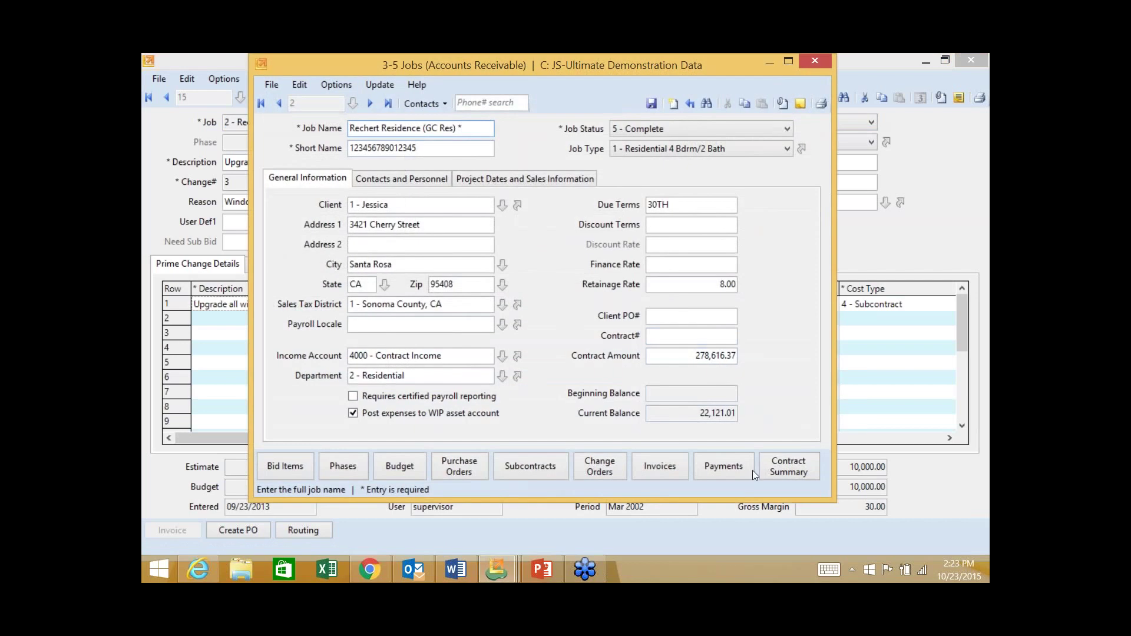
- Review the job's Original Contract, Changes to Date and Open Changes amounts, then close the job
left_click(787, 462)
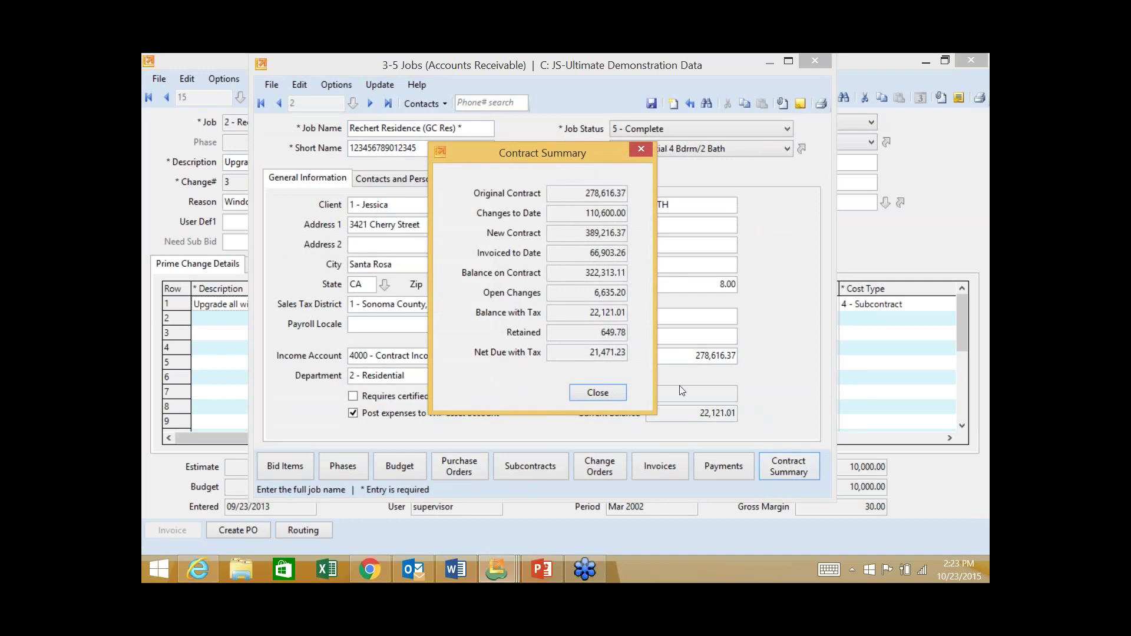
left_click_drag(583, 193, 657, 282)
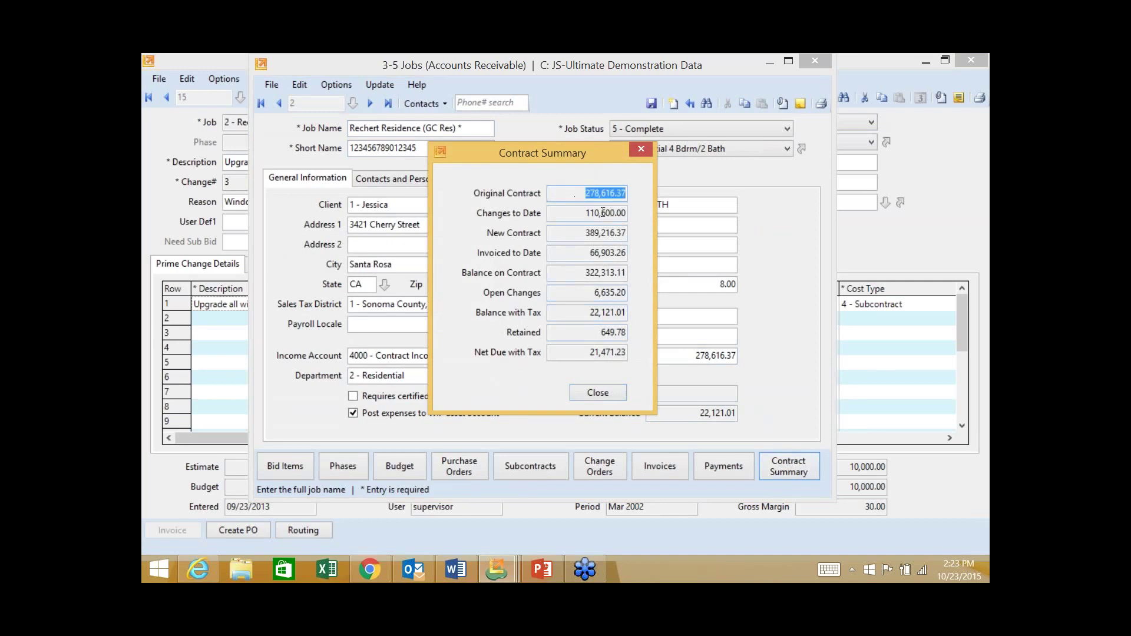
left_click_drag(594, 213, 664, 270)
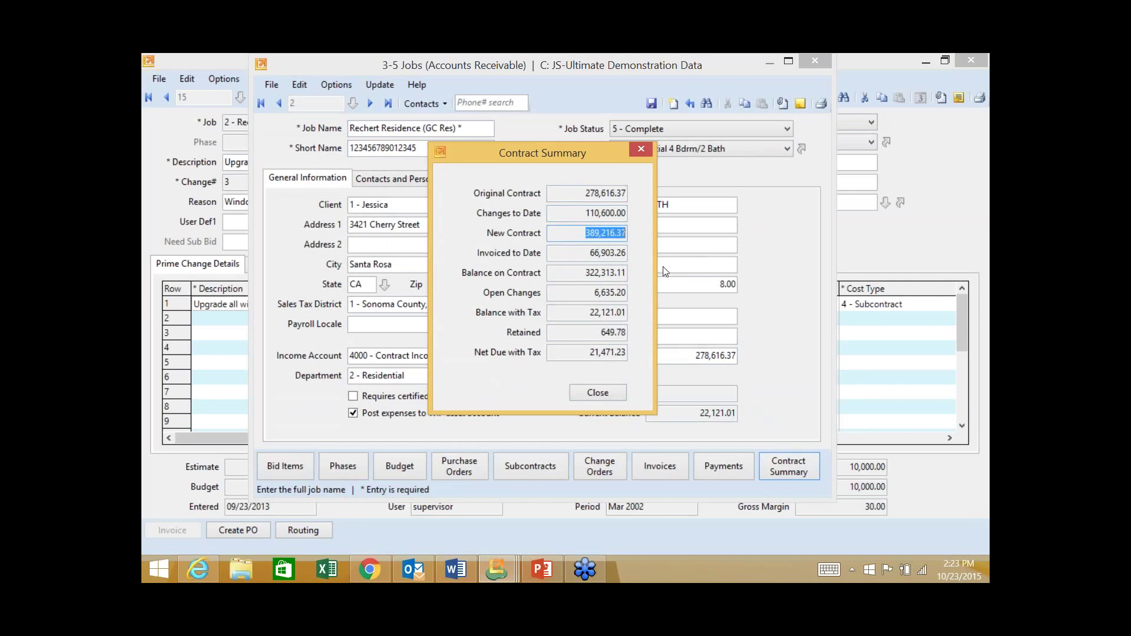
left_click_drag(588, 293, 648, 305)
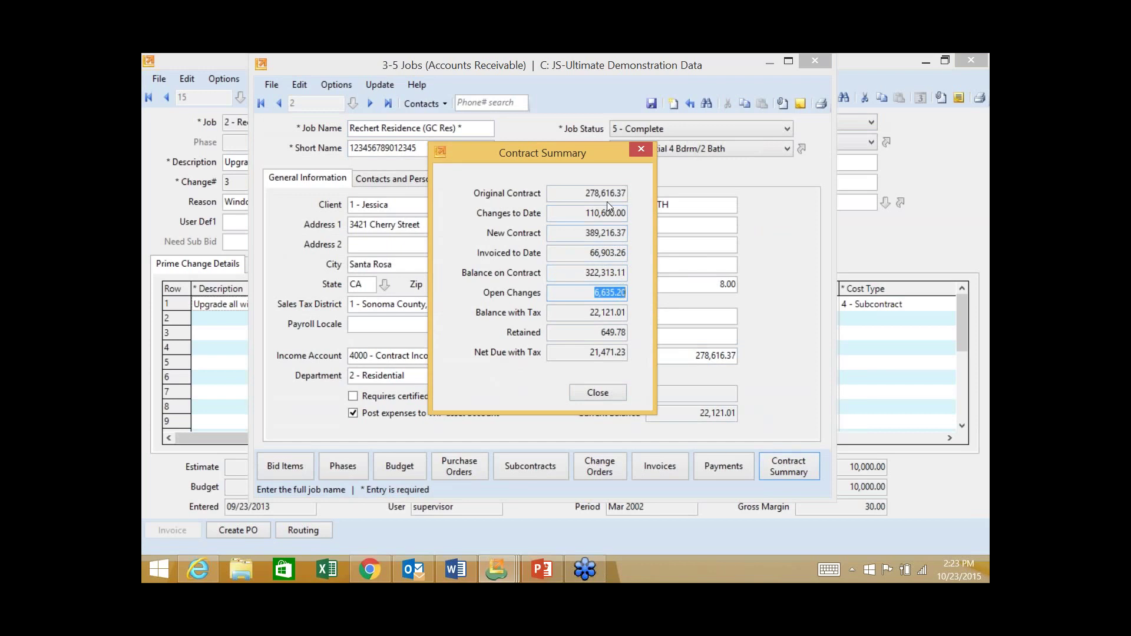
left_click(608, 393)
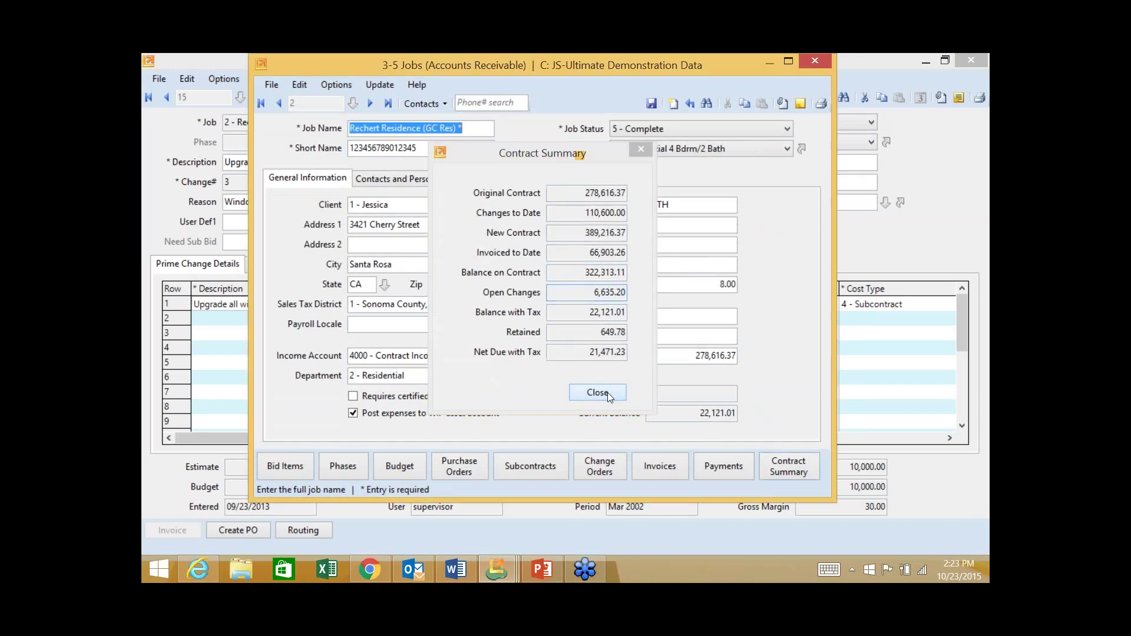
left_click(813, 61)
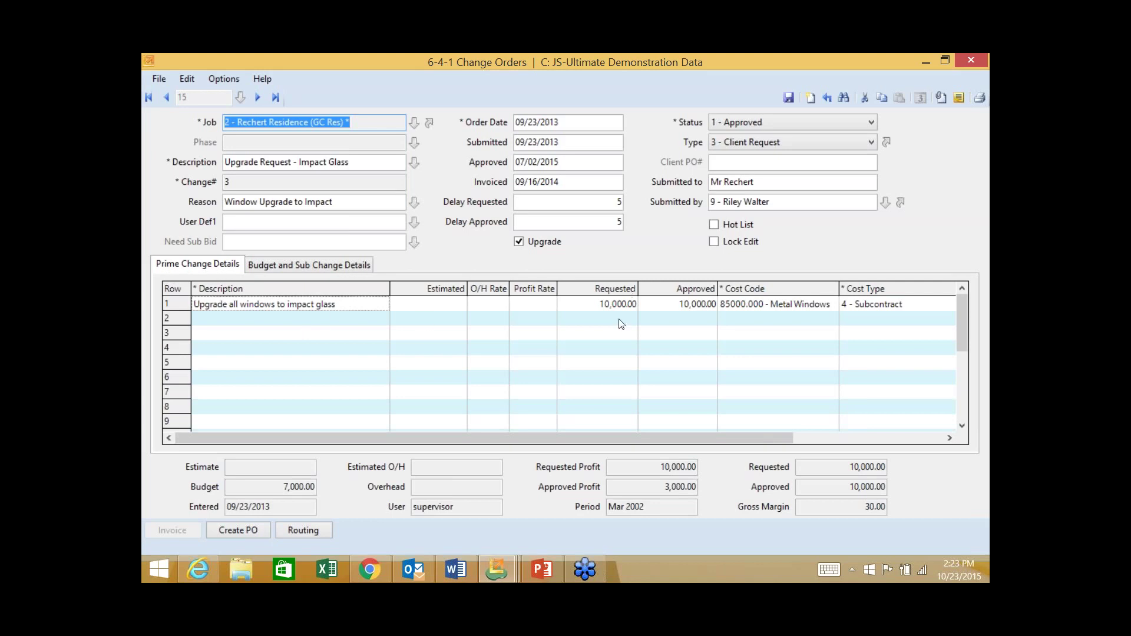
- On the Budget and Sub Change Details tab, set the budget line's vendor to 22 Perfection Windows
left_click(291, 265)
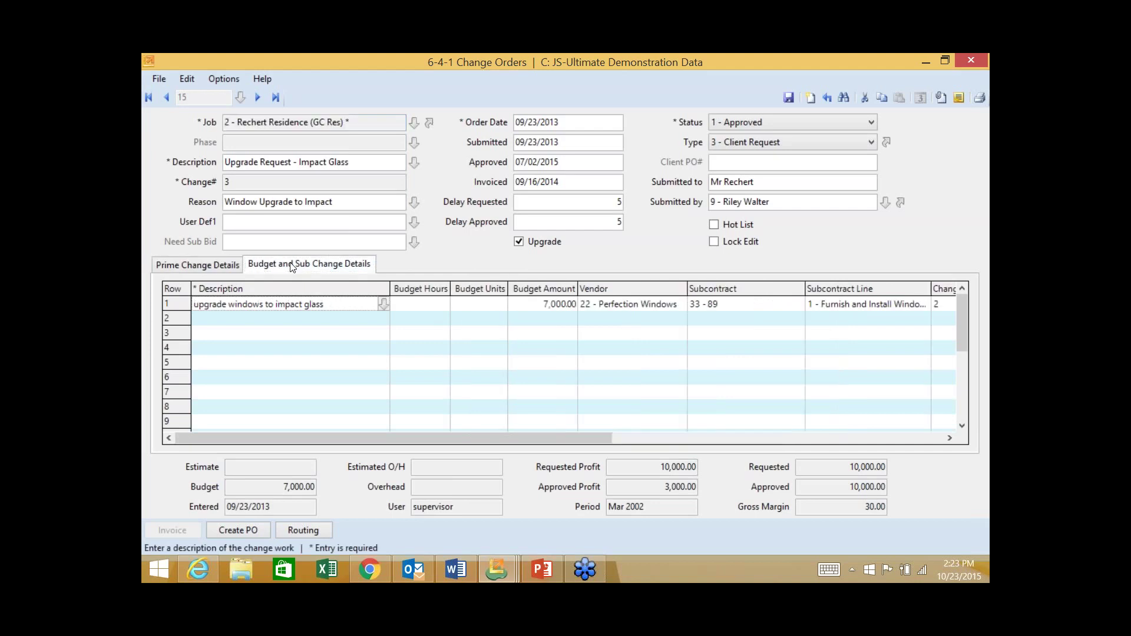
left_click(550, 289)
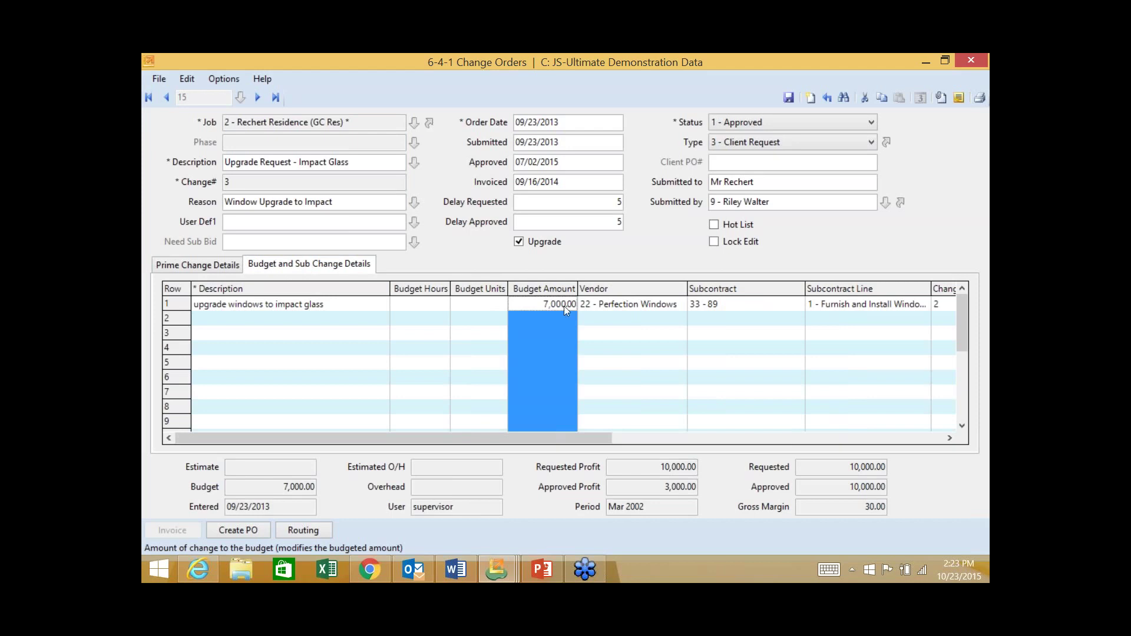
left_click(619, 310)
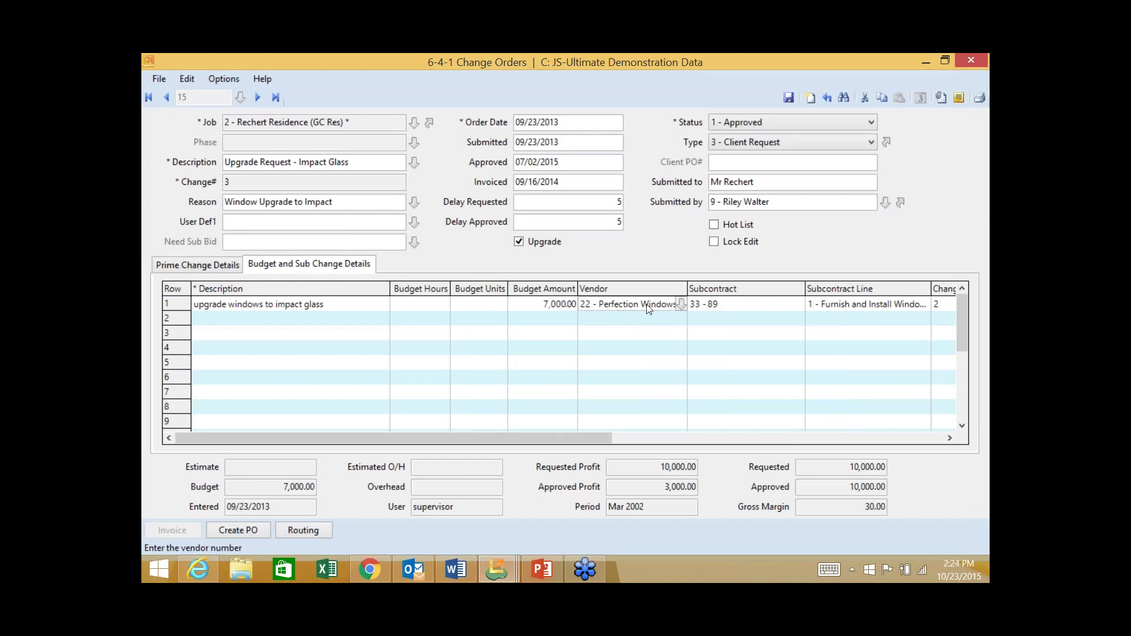
left_click(684, 306)
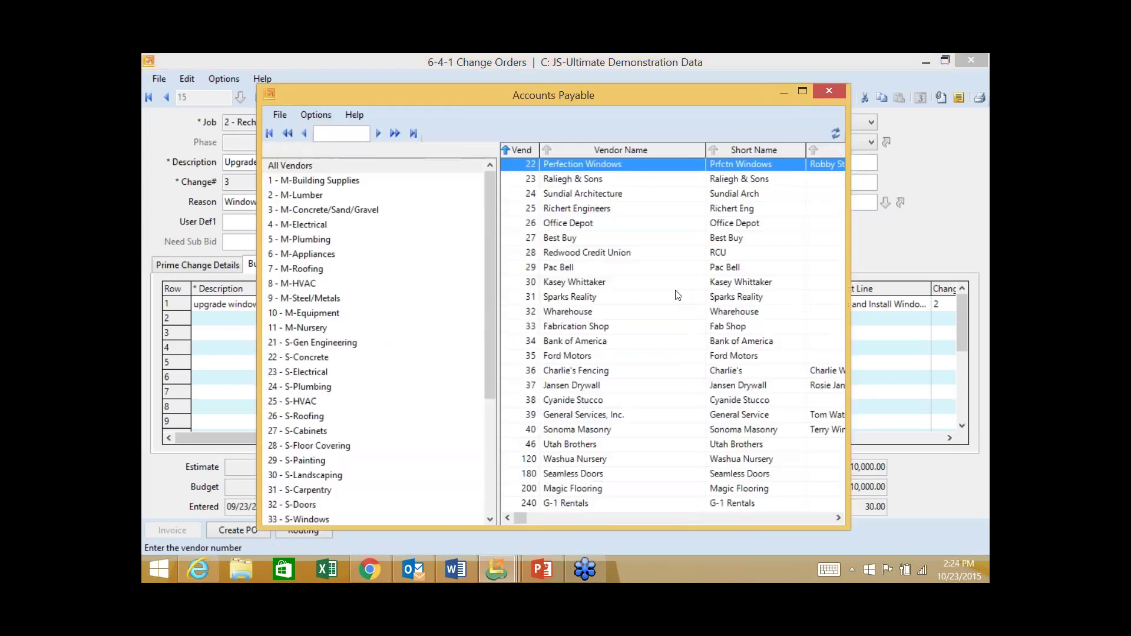
left_click(822, 91)
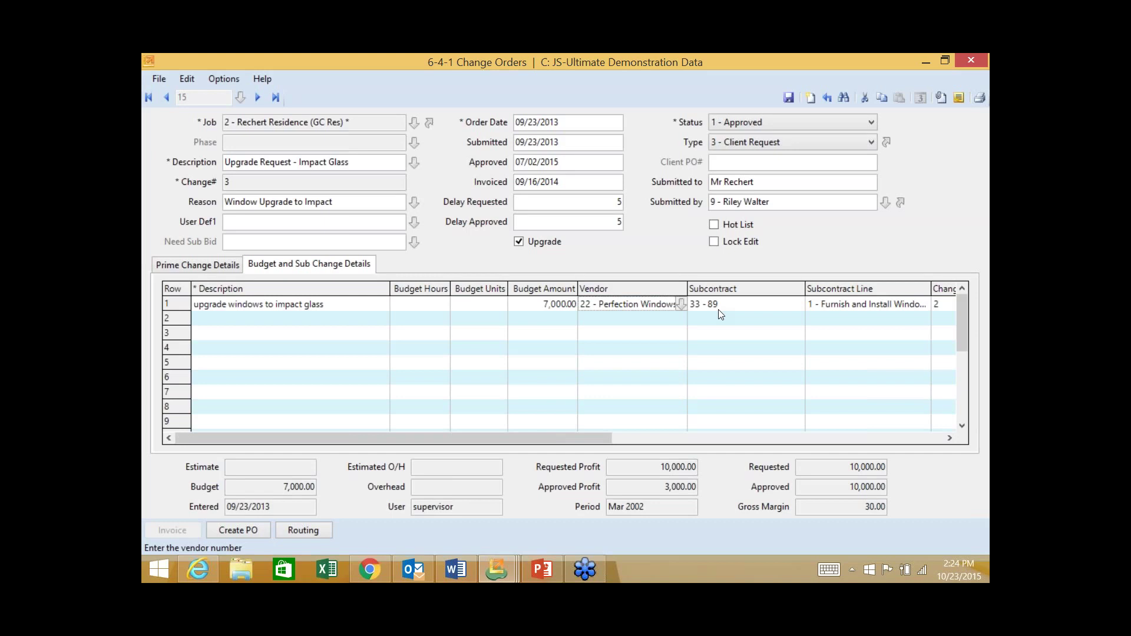
- Assign subcontract 33-89 line 1, furnishing windows, to the budget line
left_click(719, 309)
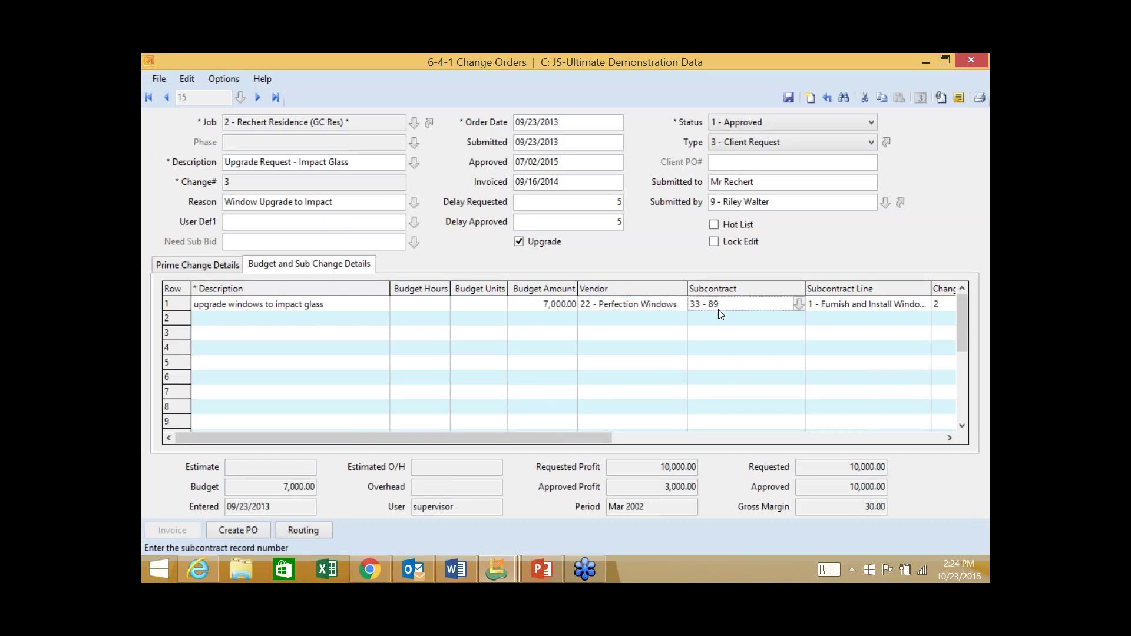
left_click_drag(606, 439, 775, 469)
left_click(606, 308)
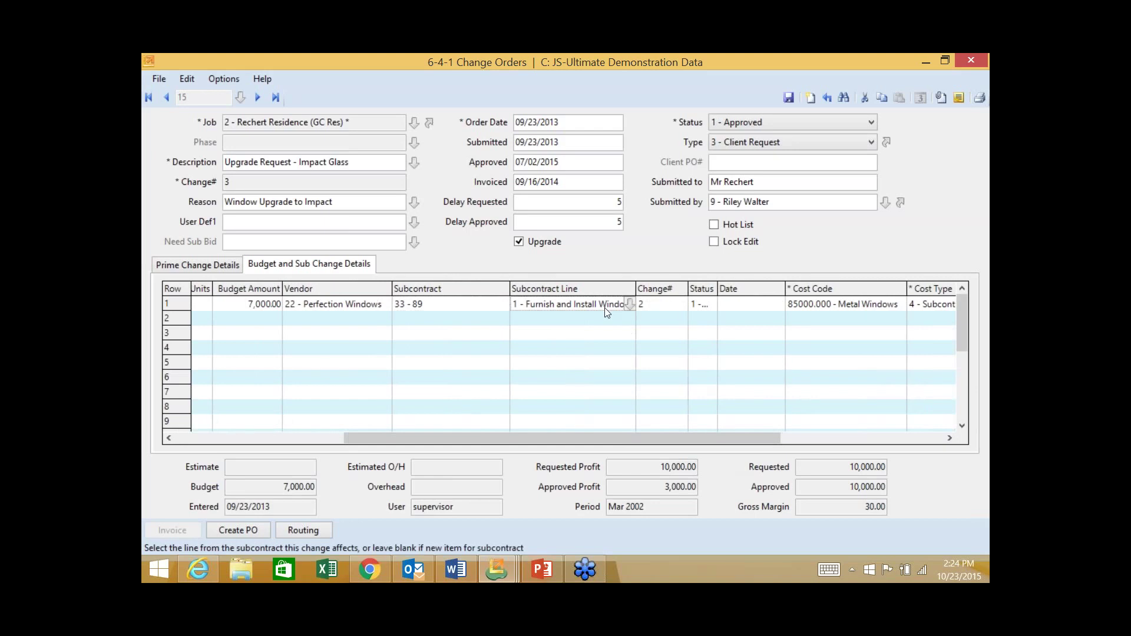
left_click(630, 306)
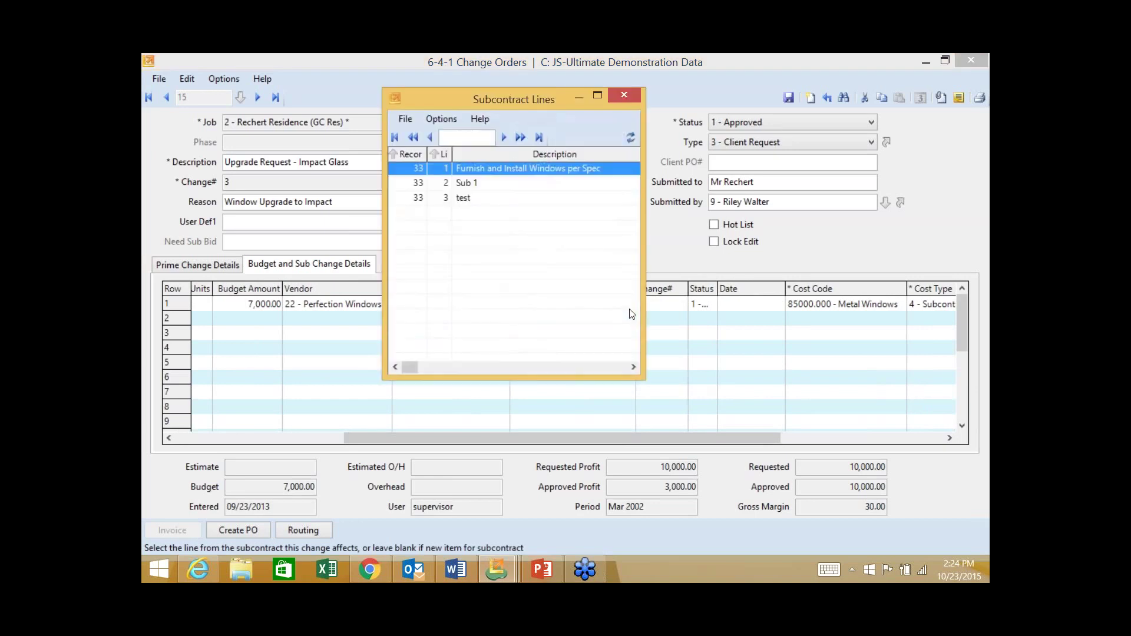
left_click(617, 98)
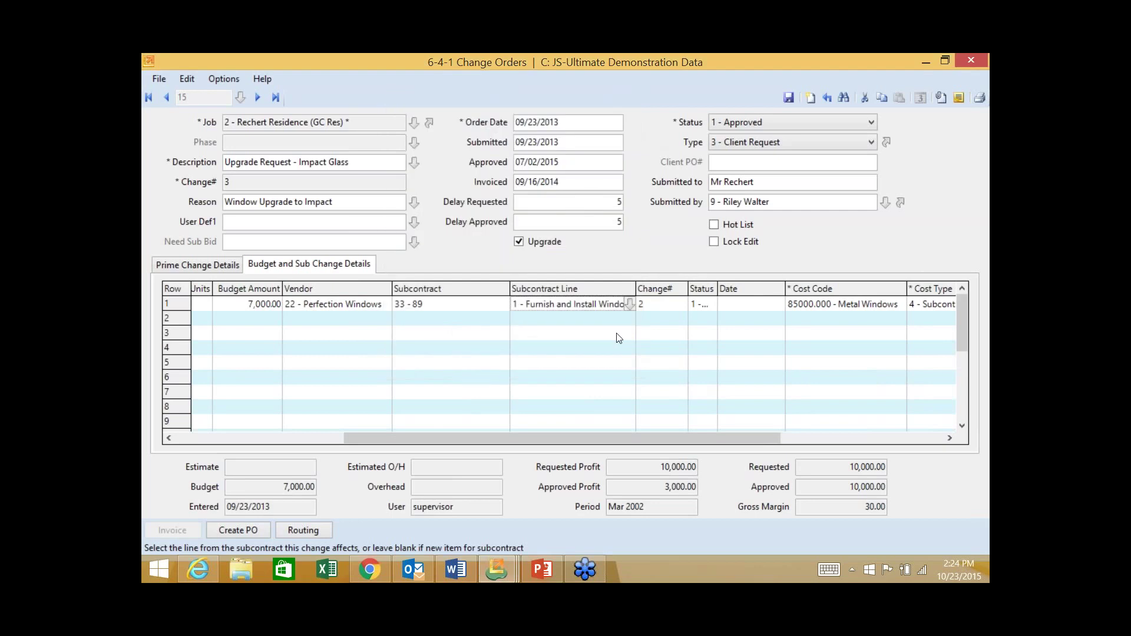
- Widen the Status column to confirm the sub change is Approved, then print the change order
left_click(670, 306)
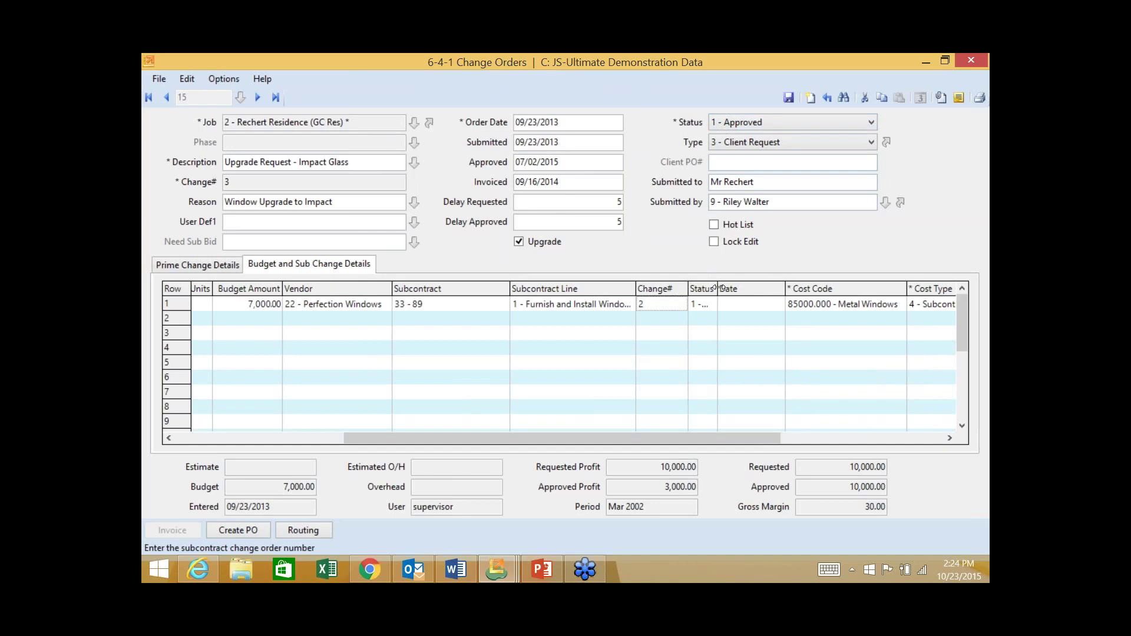
left_click_drag(717, 289, 754, 291)
left_click(739, 307)
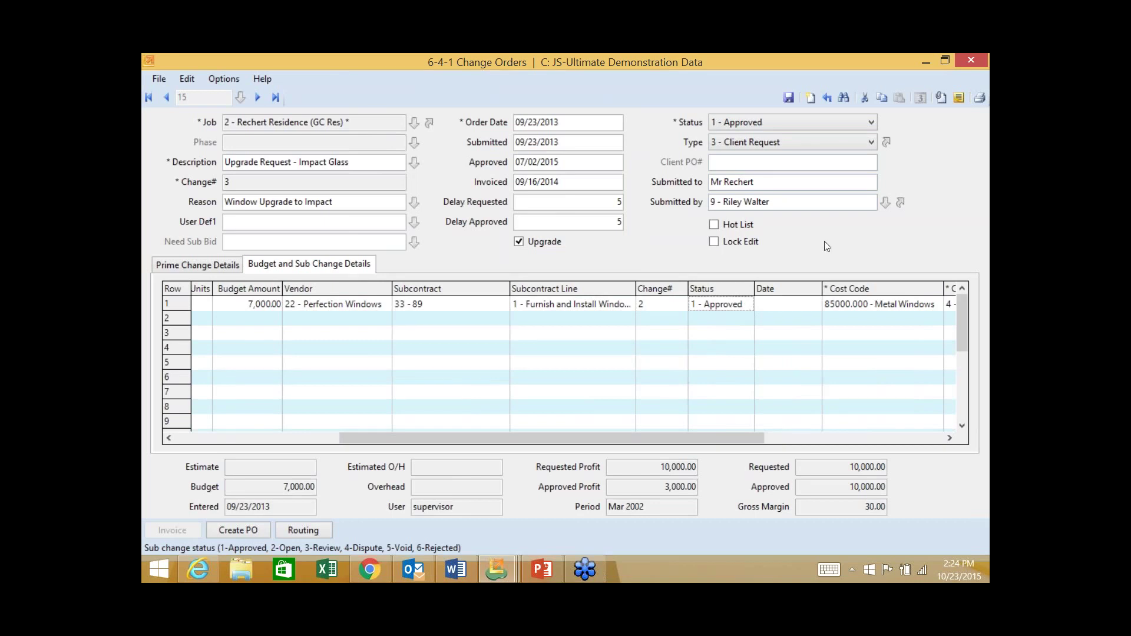
left_click(979, 98)
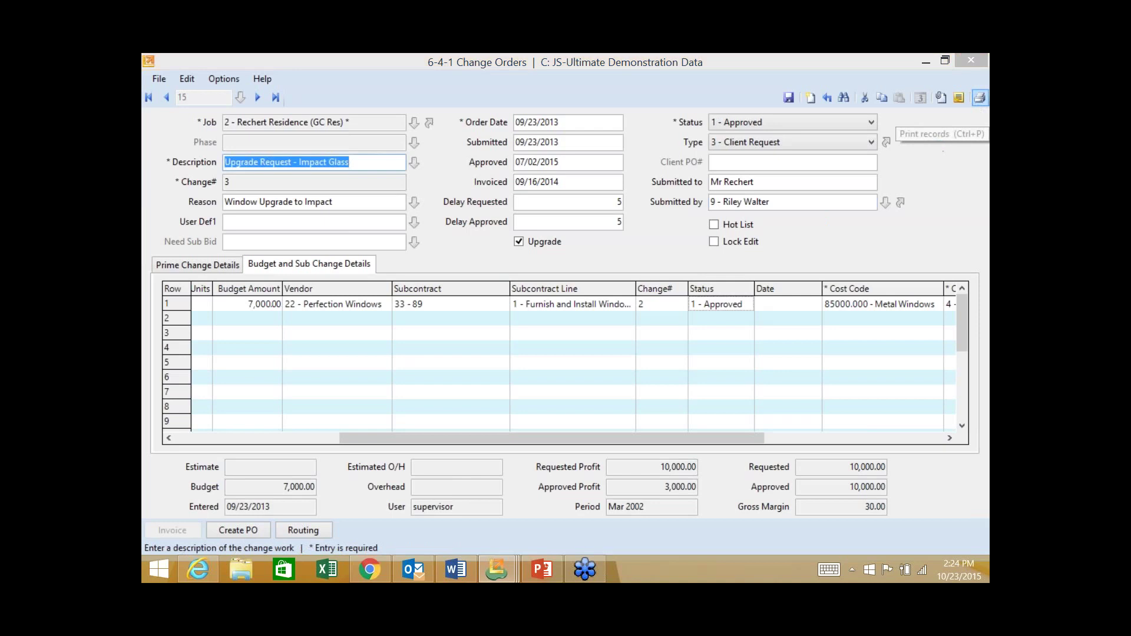
- Preview change order 3's report with new contract sum 289,216.37, then close it and Report Printing
left_click(812, 171)
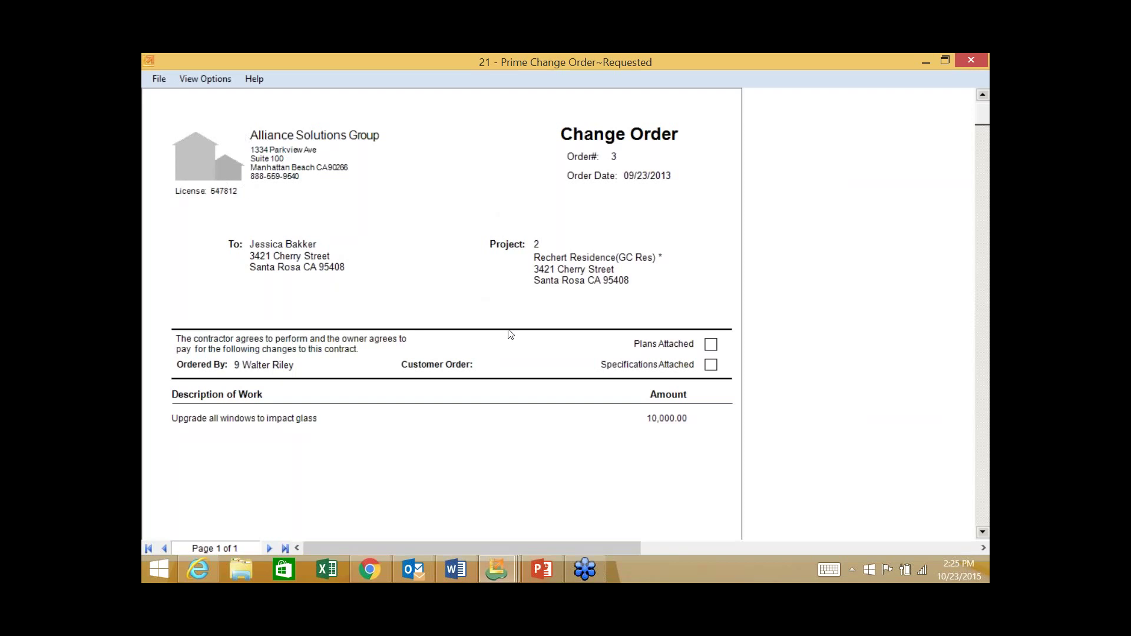
scroll(514, 330, "down", 3)
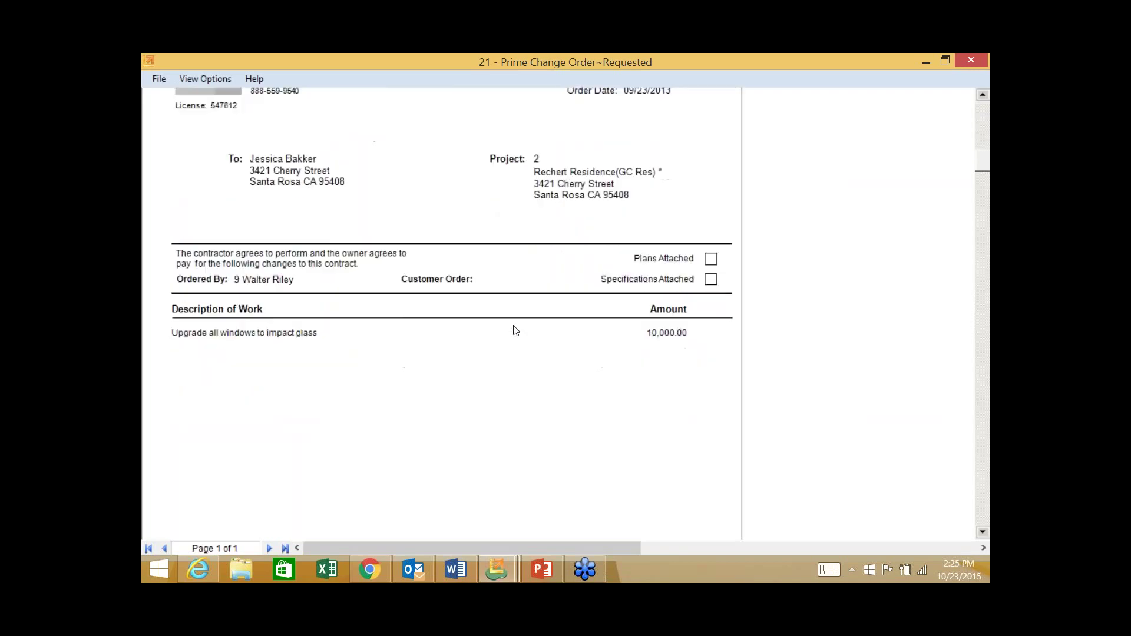
scroll(514, 330, "down", 2)
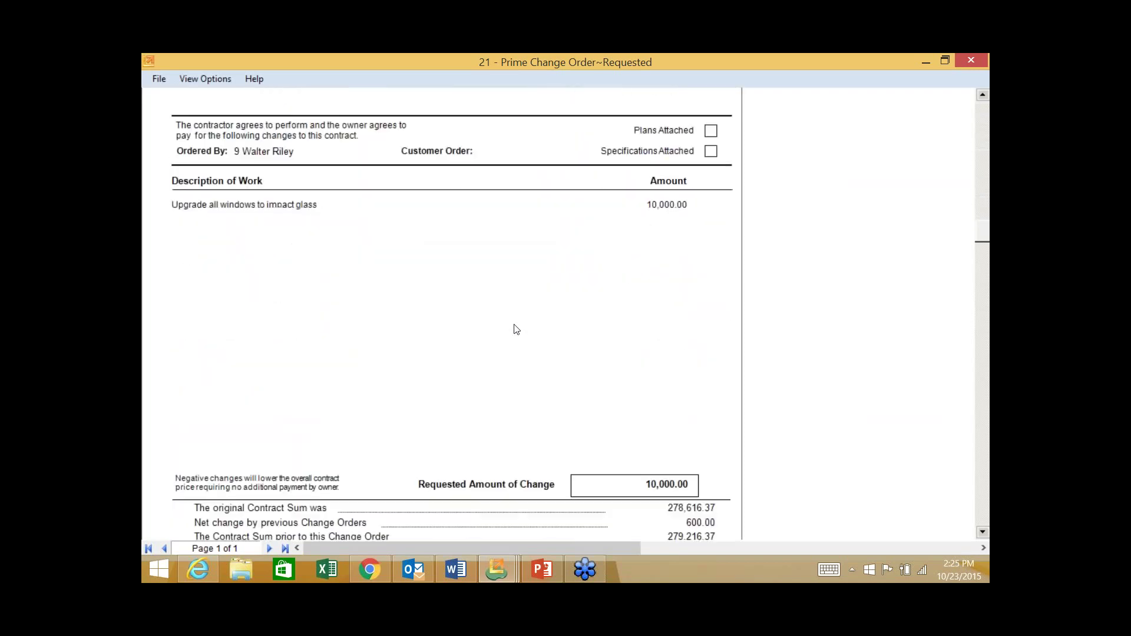
scroll(515, 330, "down", 1)
scroll(514, 330, "down", 2)
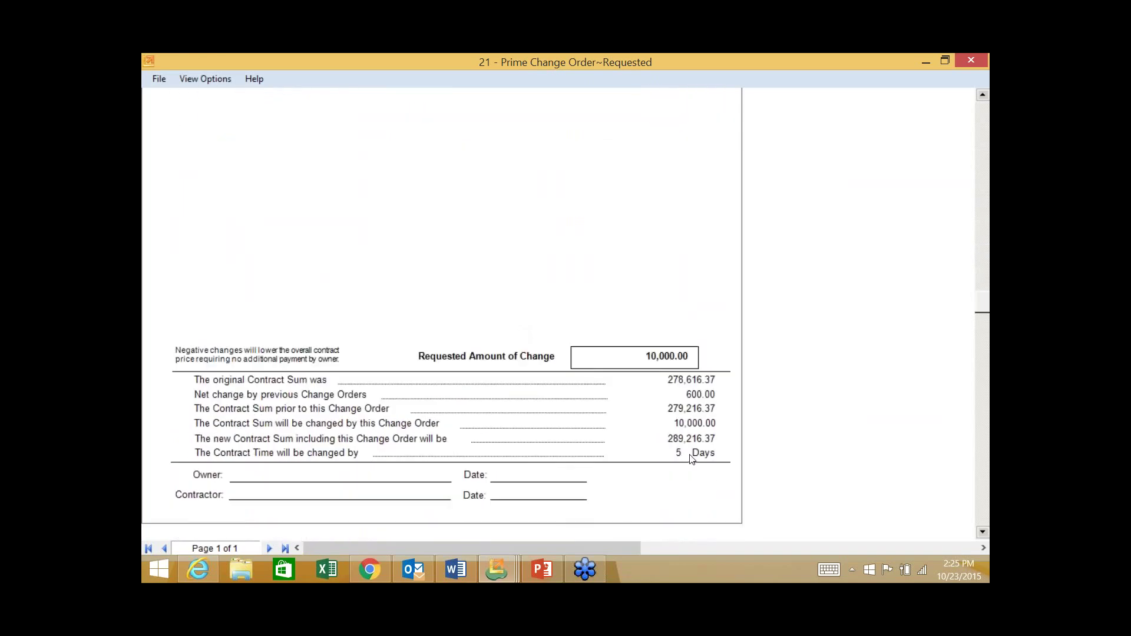
scroll(599, 362, "up", 2)
scroll(599, 363, "up", 6)
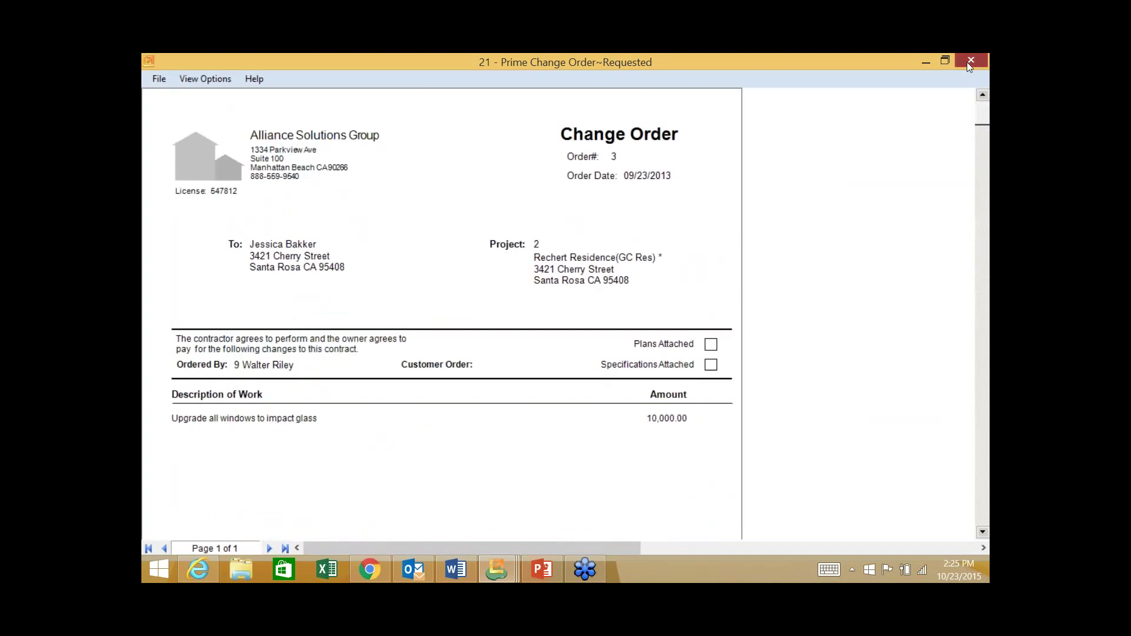
left_click(969, 65)
left_click(821, 132)
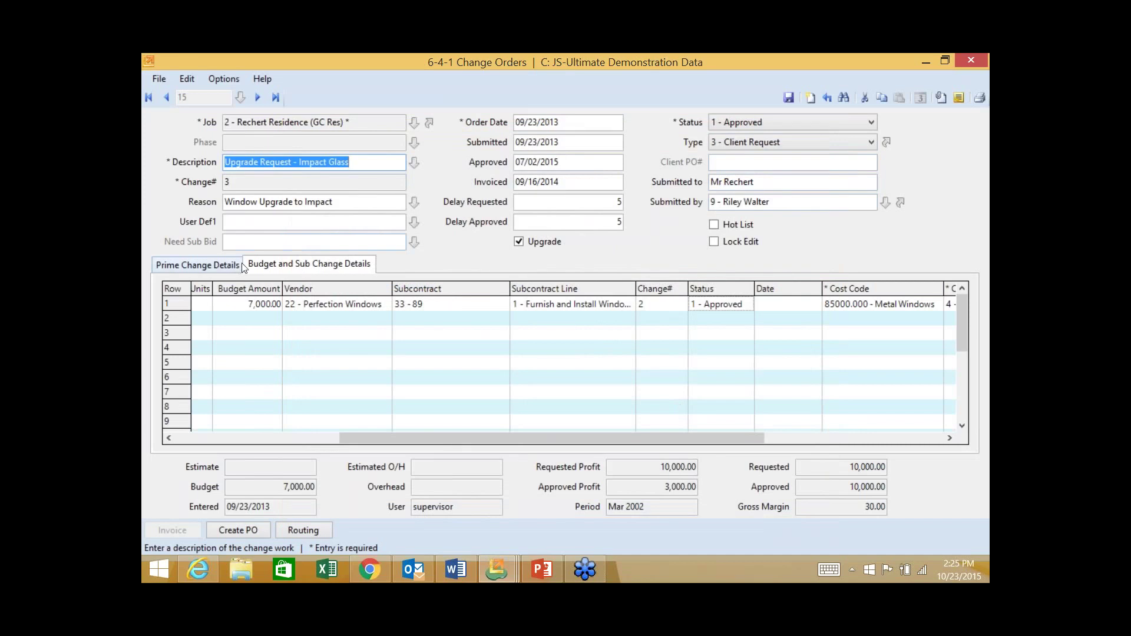
- Return to the Prime Change Details tab and close the 6-4-1 Change Orders window
left_click(197, 265)
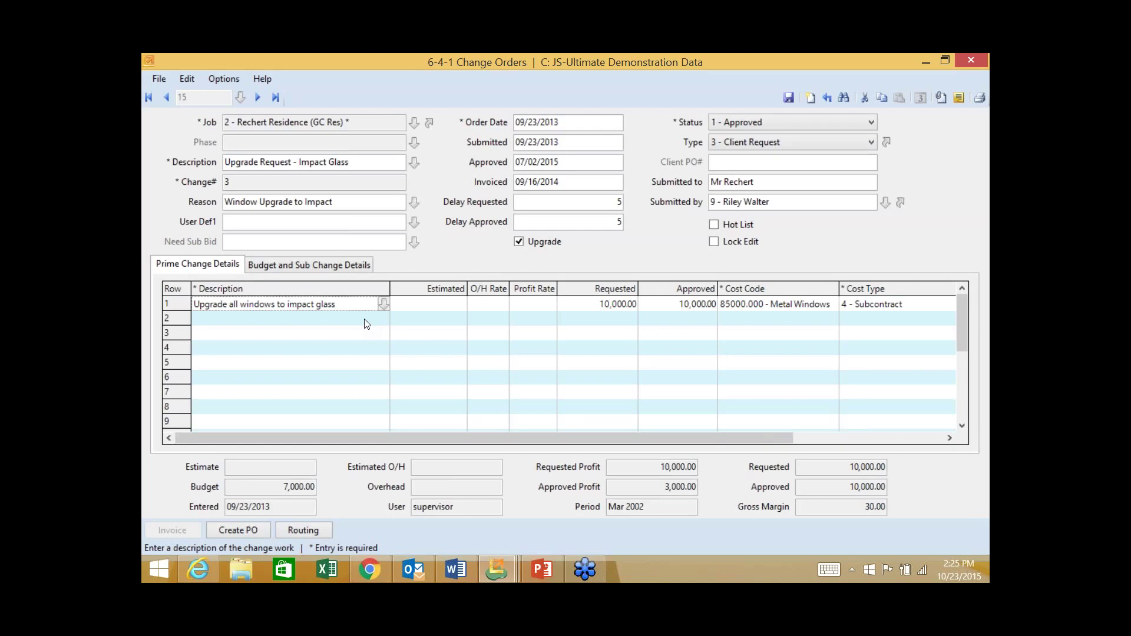
left_click(966, 63)
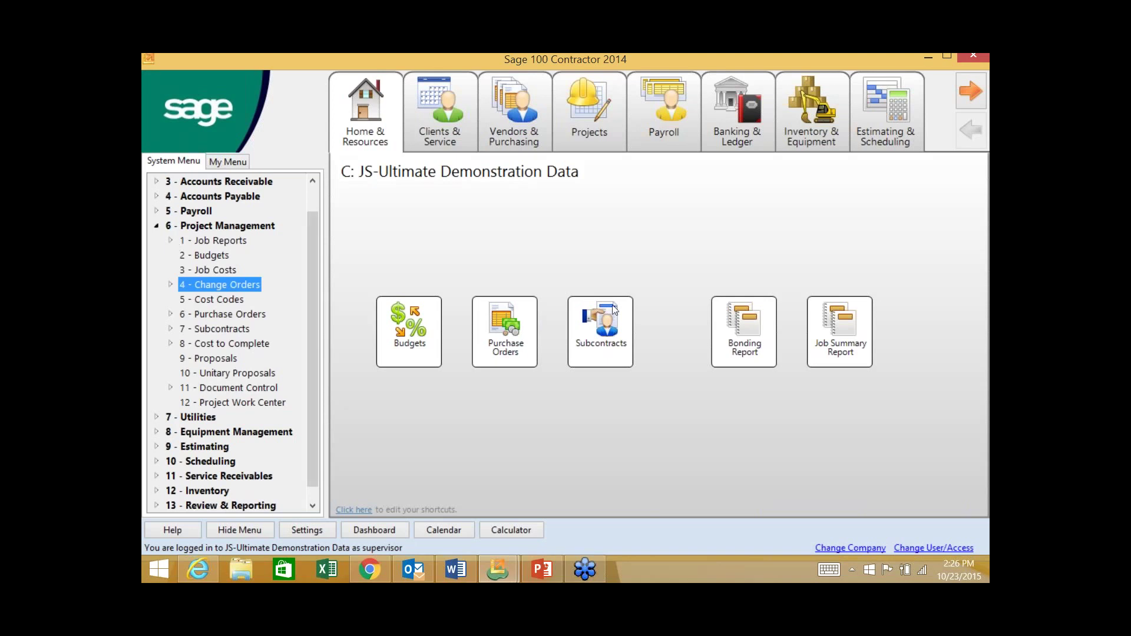
- Open 6-1-4 Report Printing with 21 - Job Cost Summary selected via the Job Summary Report shortcut
left_click(853, 341)
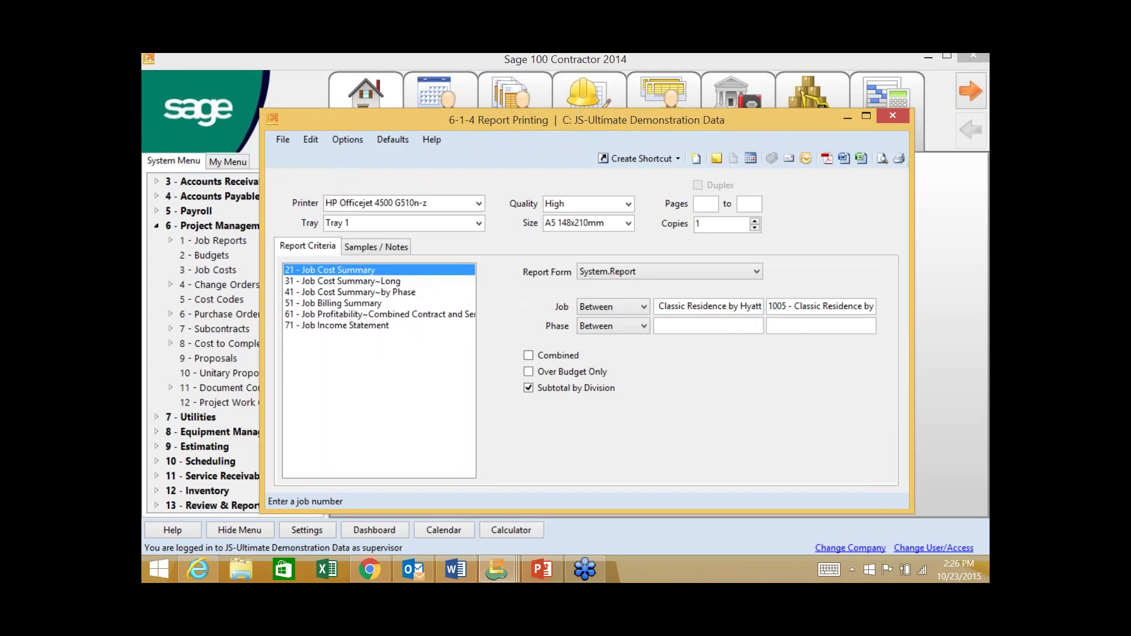
- Preview job 1005's Job Cost Summary, drill into the 250.00 Finishes journal entry, then close the journal
left_click(886, 160)
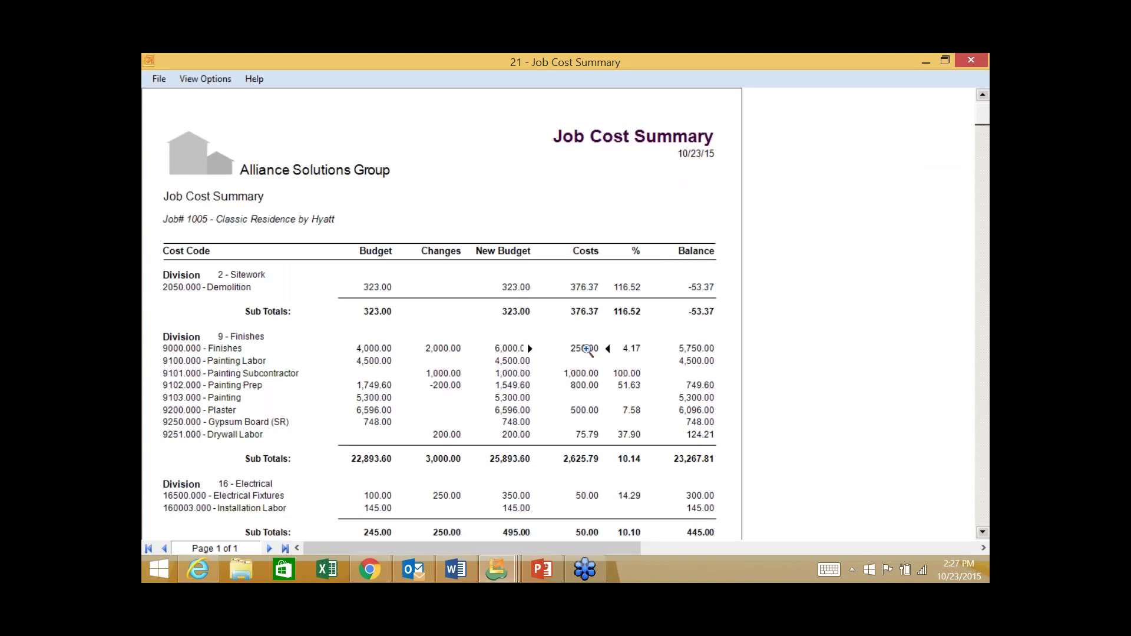
double_click(586, 349)
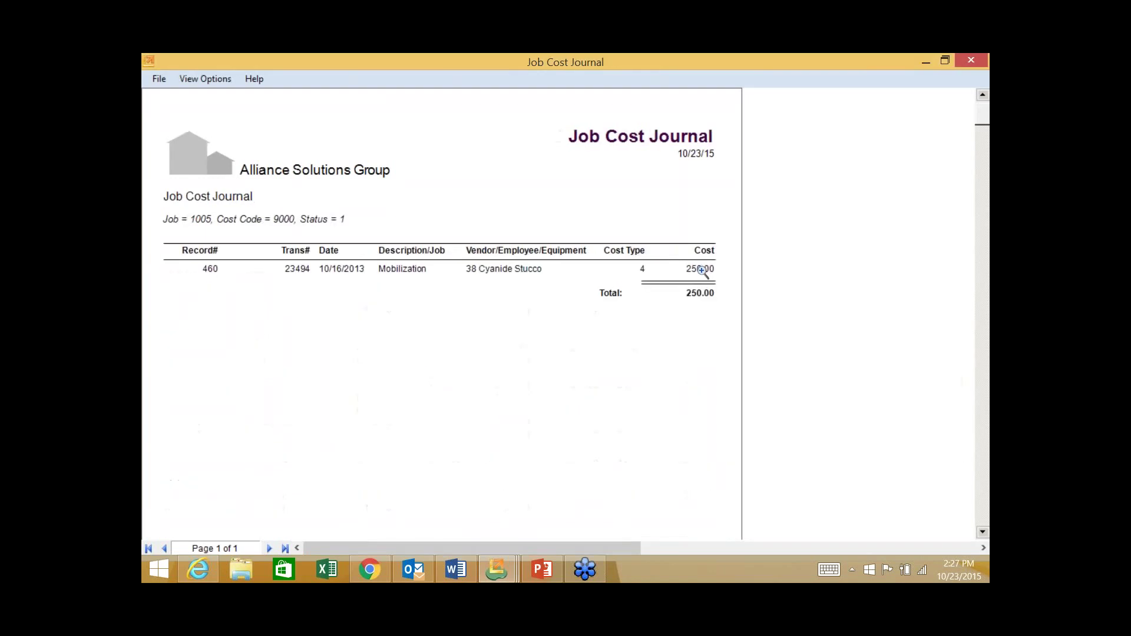
left_click(968, 65)
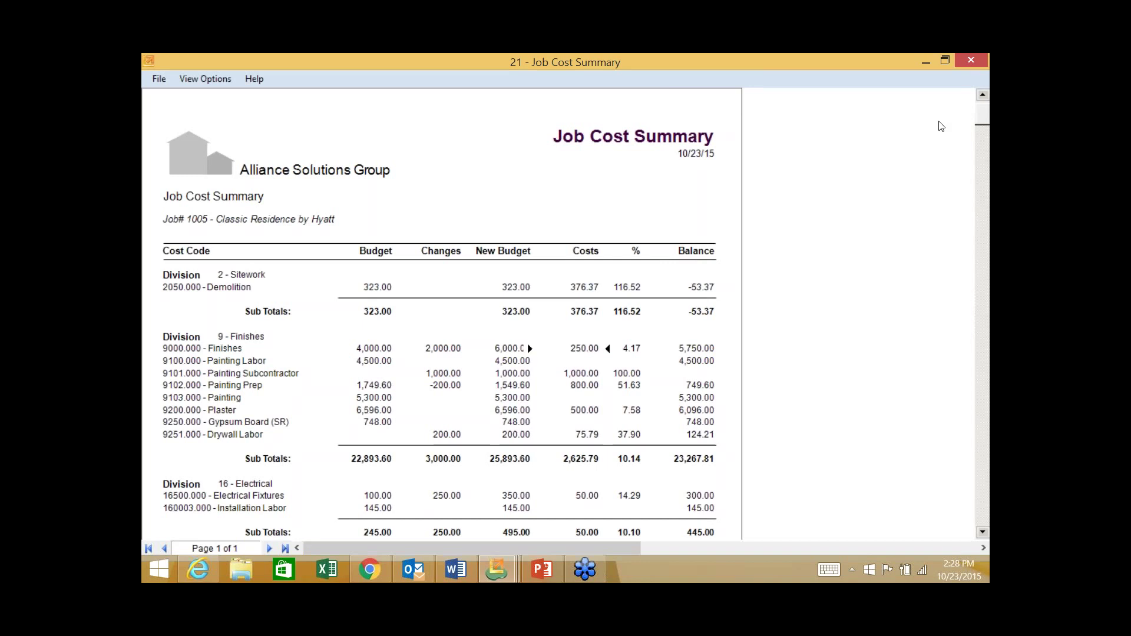
- Close the Job Cost Summary windows and open 12 - Committed Cost Report under 6-1 Job Reports
left_click(970, 61)
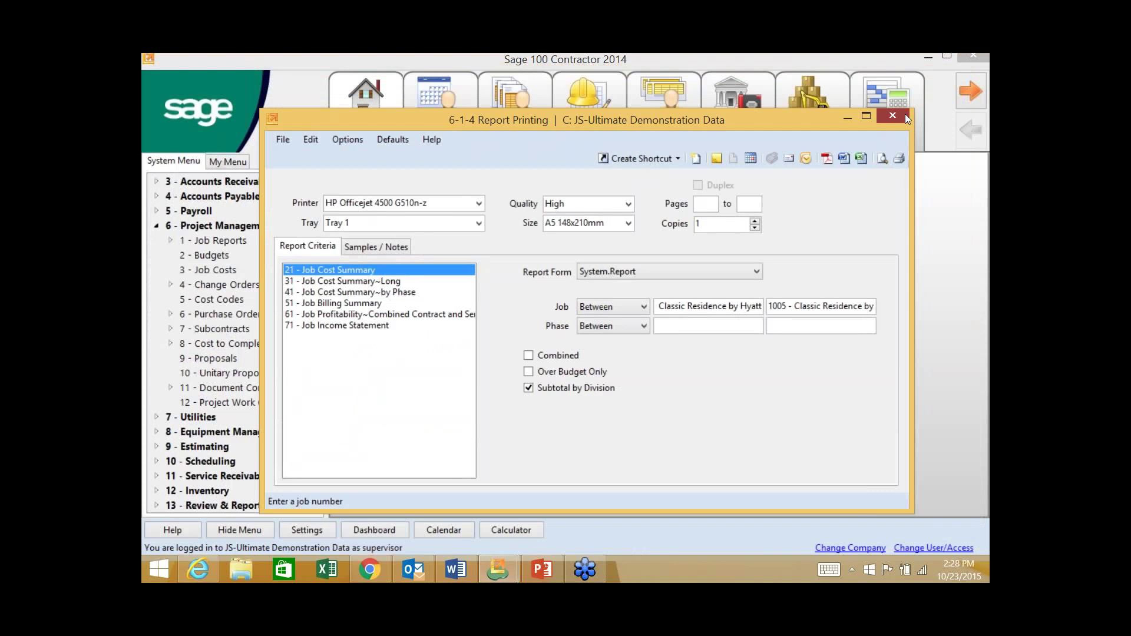
left_click(906, 116)
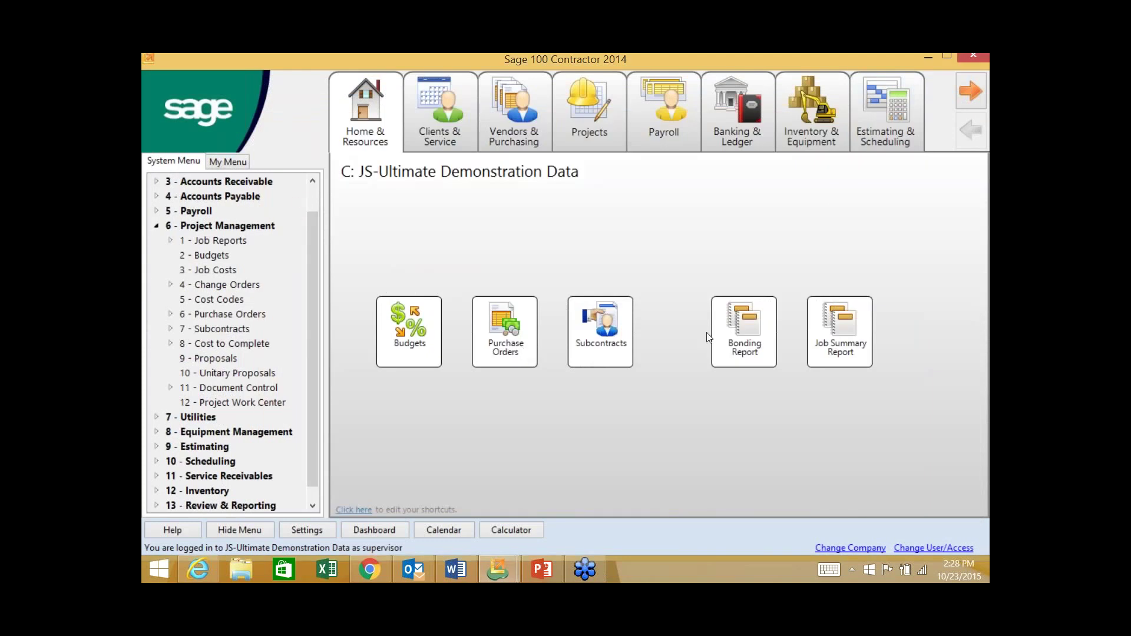
left_click(171, 240)
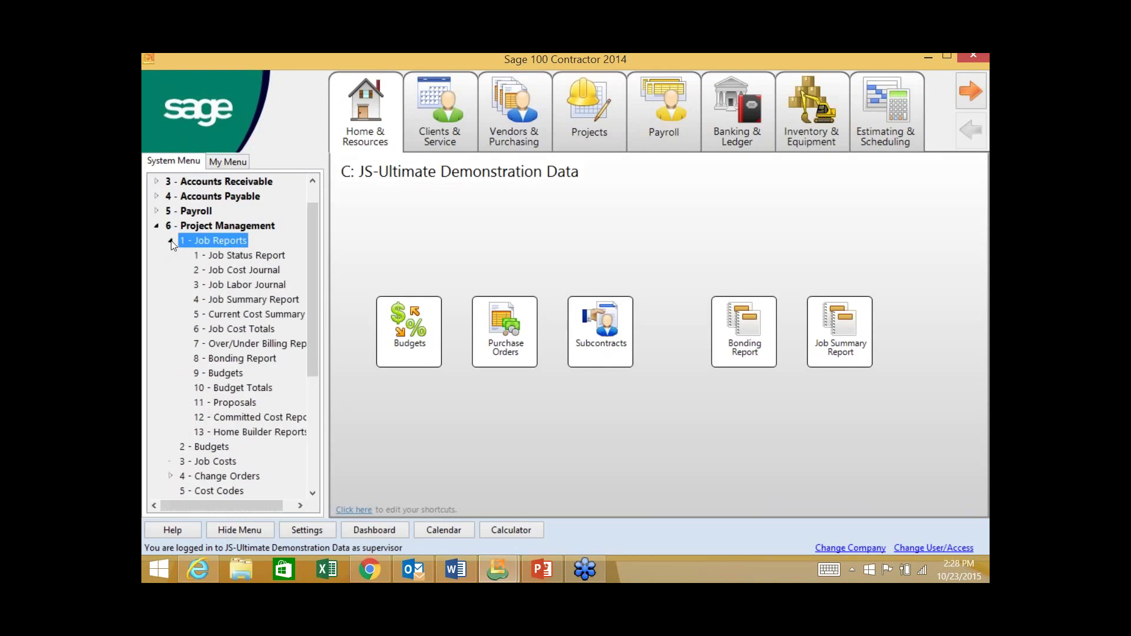
double_click(264, 419)
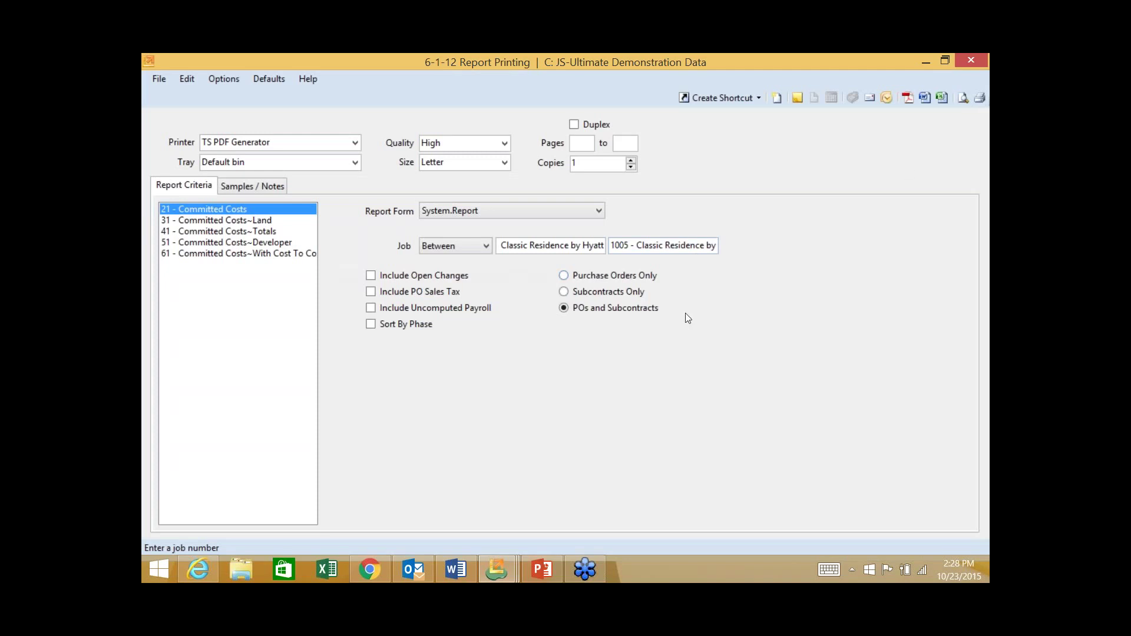
- Preview job 1005's Committed Costs report showing 9,854.60 committed, then close it
left_click(964, 99)
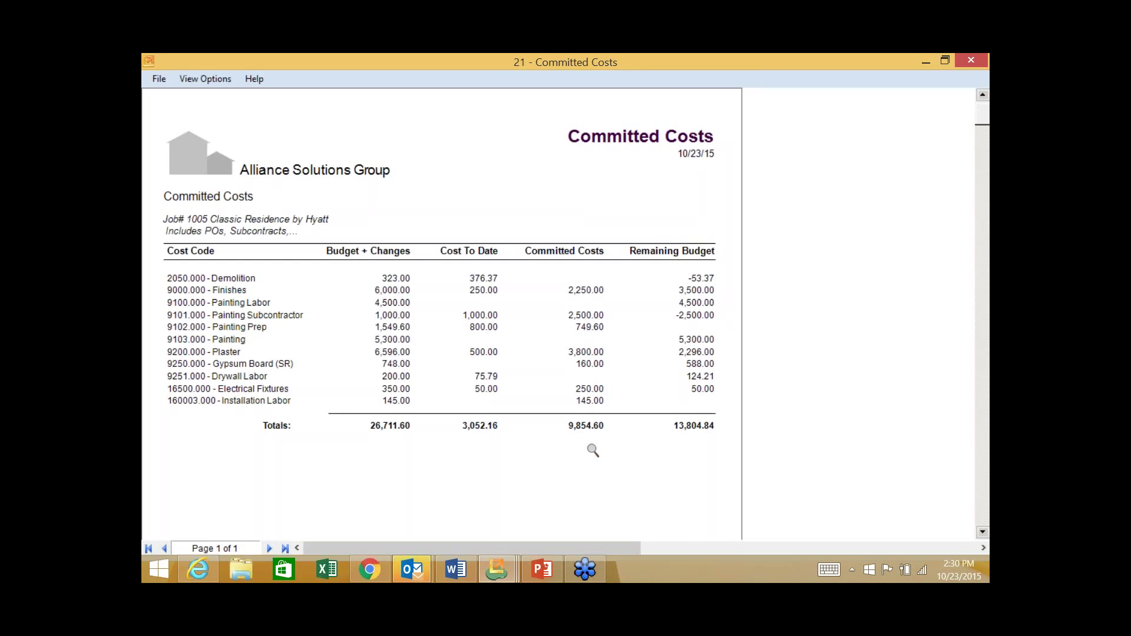
left_click(963, 61)
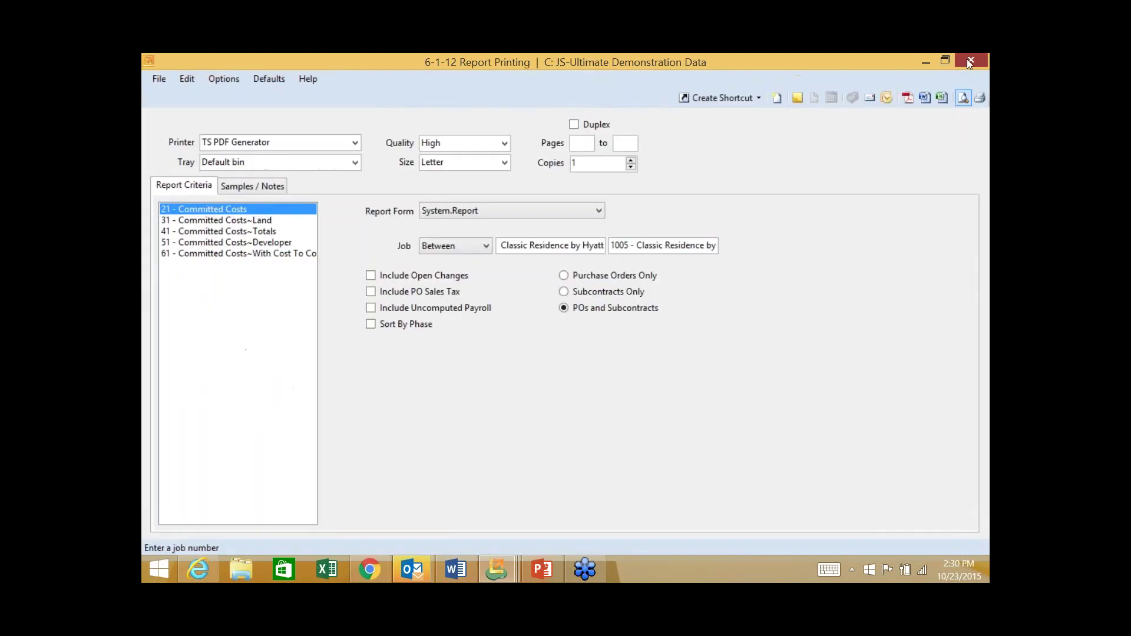
- Close the Committed Costs settings and print-preview the Bonding Report for jobs 2 to 5
left_click(967, 59)
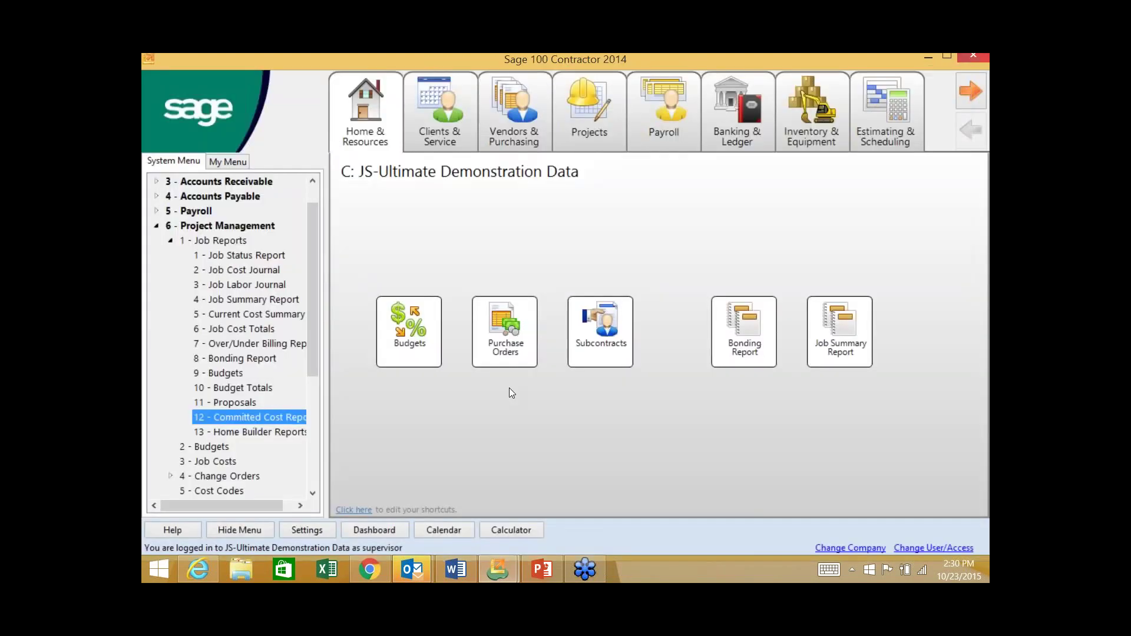
left_click(756, 352)
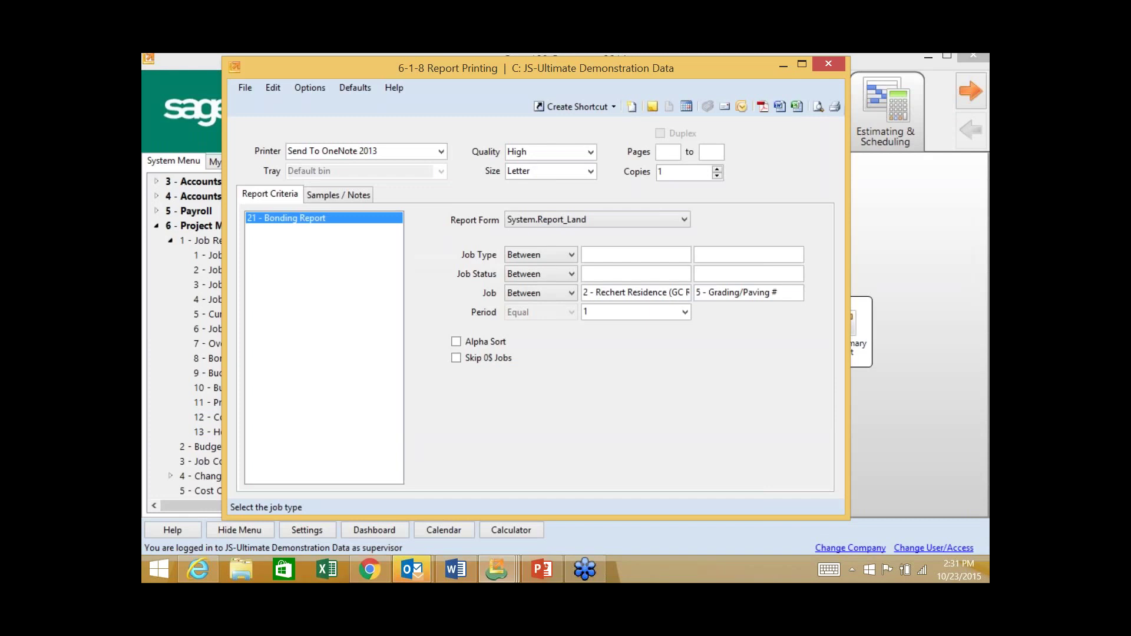
left_click(816, 112)
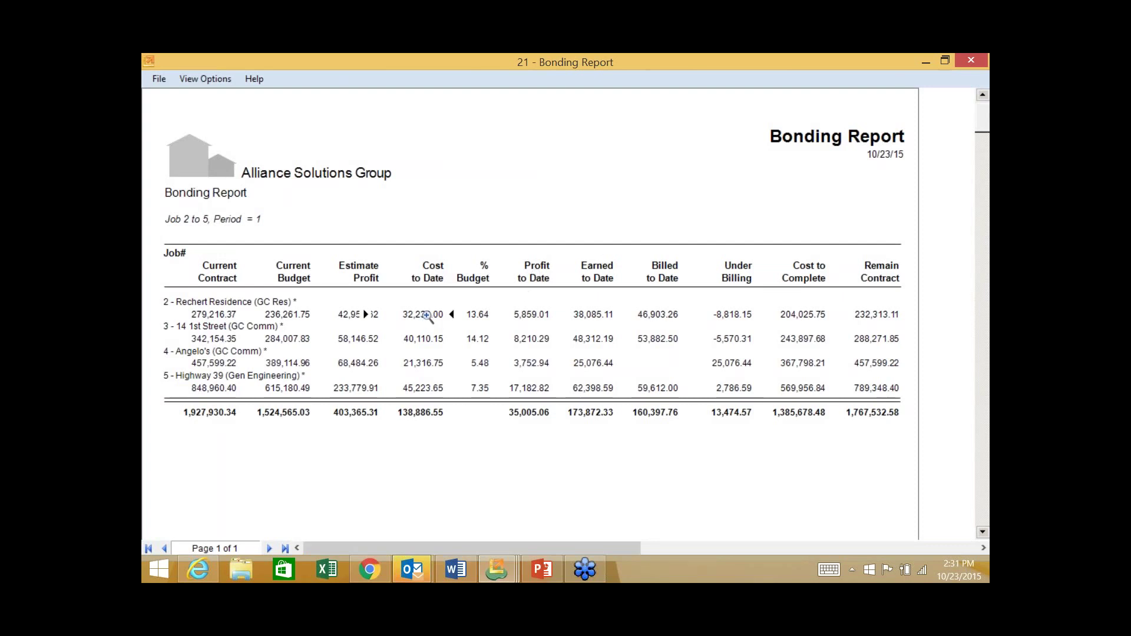
- Drill from Rechert Residence's cost to date to VI Concrete invoice 43 and view its attached PDF
double_click(452, 314)
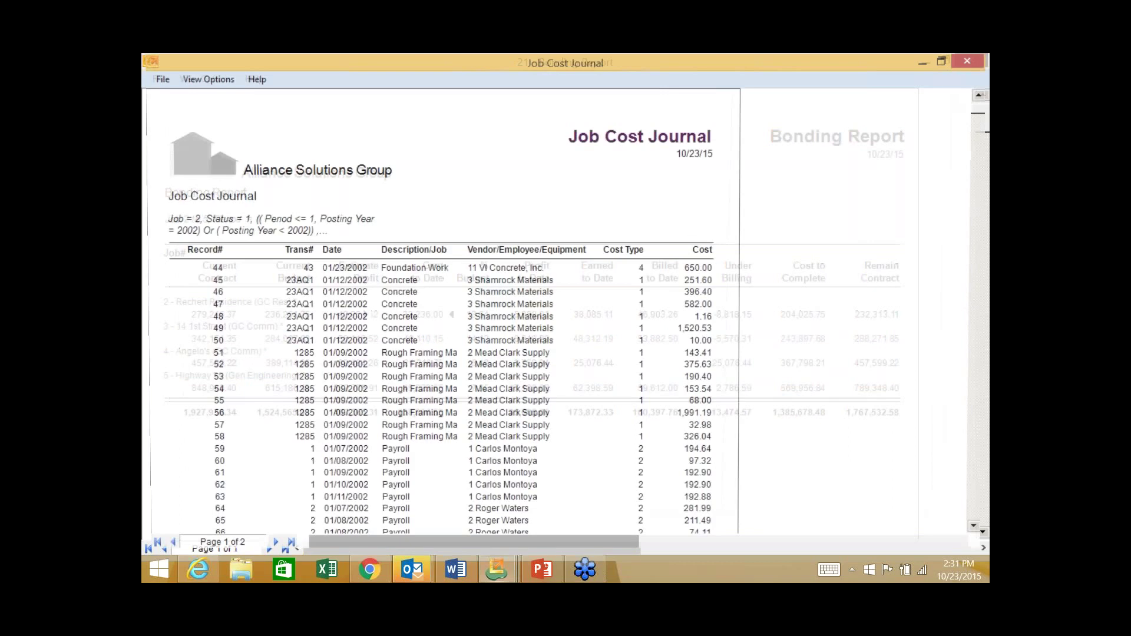
double_click(700, 269)
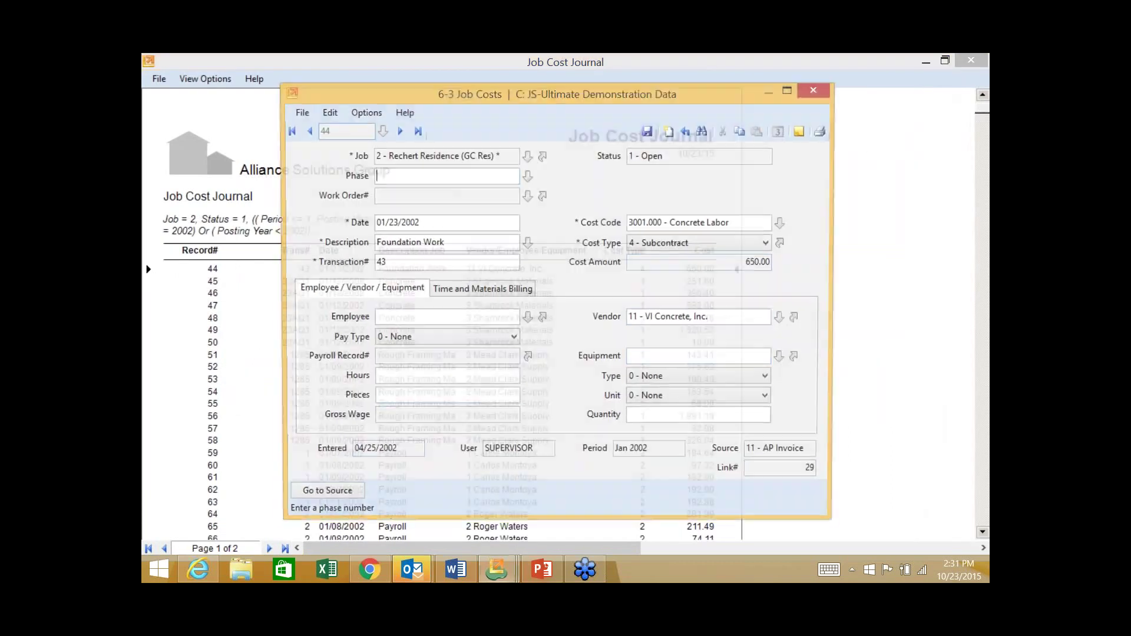
left_click(344, 496)
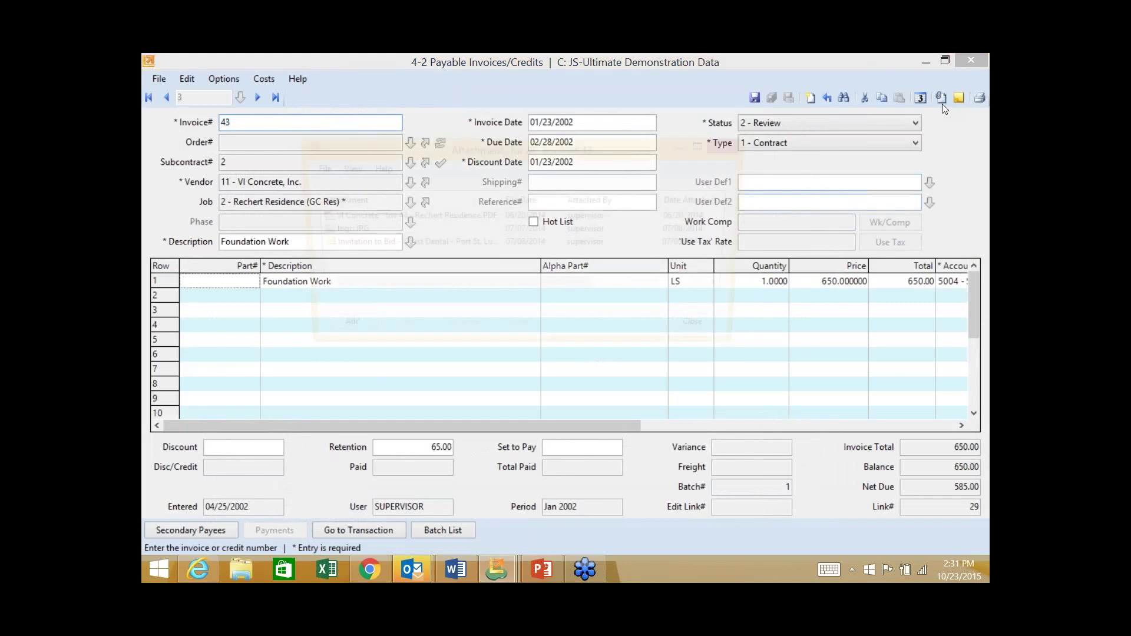
left_click(941, 98)
double_click(437, 218)
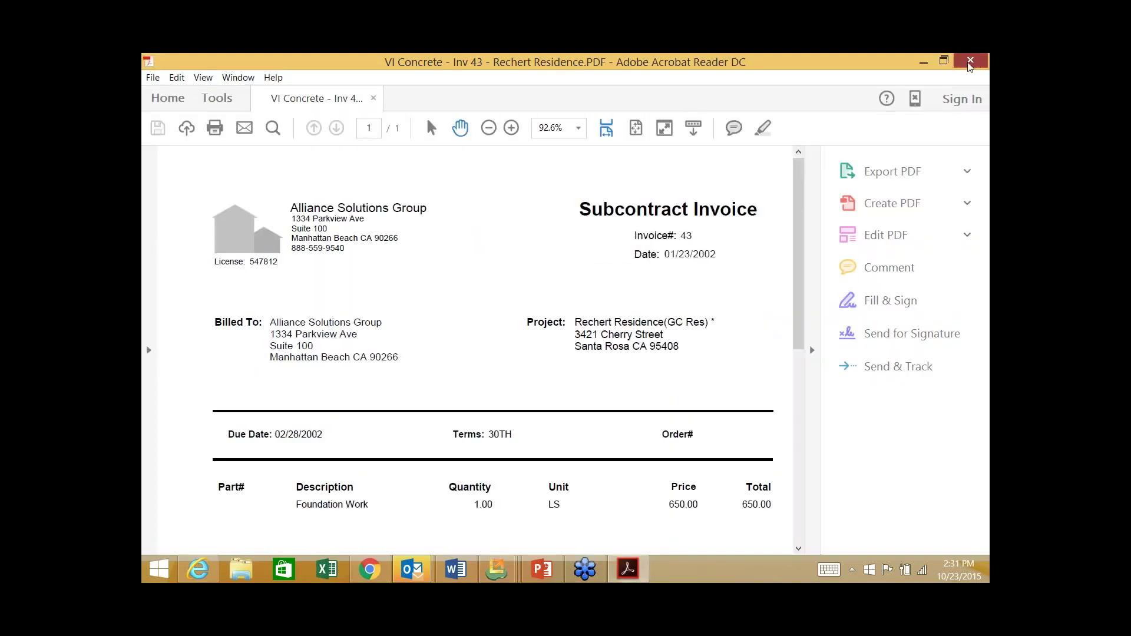
left_click(970, 61)
- Close the invoice, job cost, journal and Bonding Report preview windows, then send the report data to Excel
key("Escape")
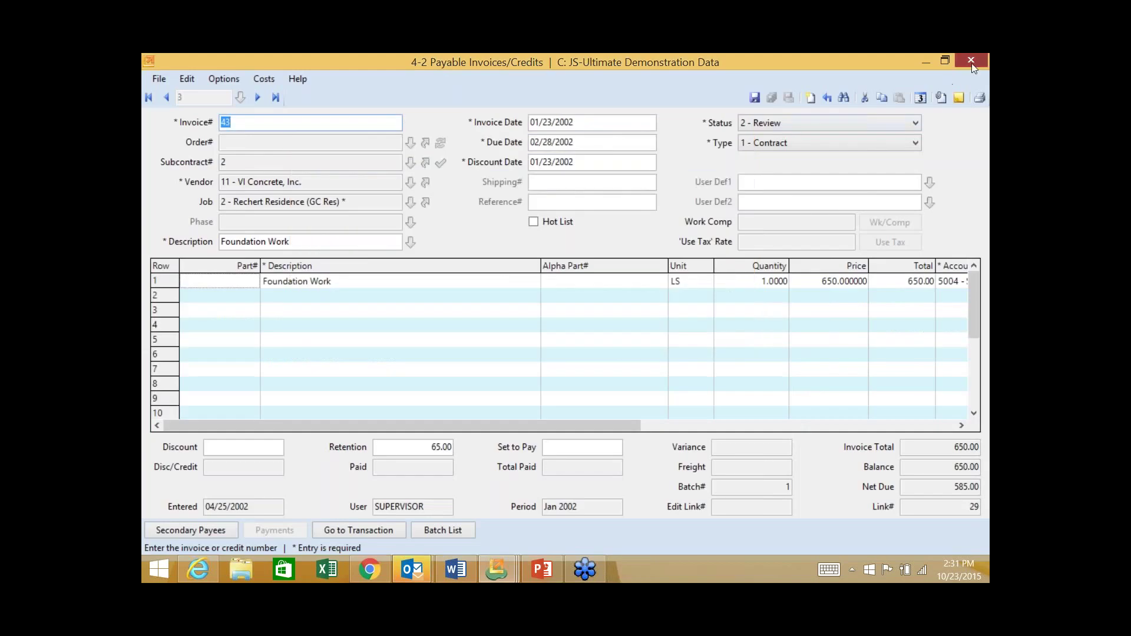
left_click(971, 61)
left_click(813, 93)
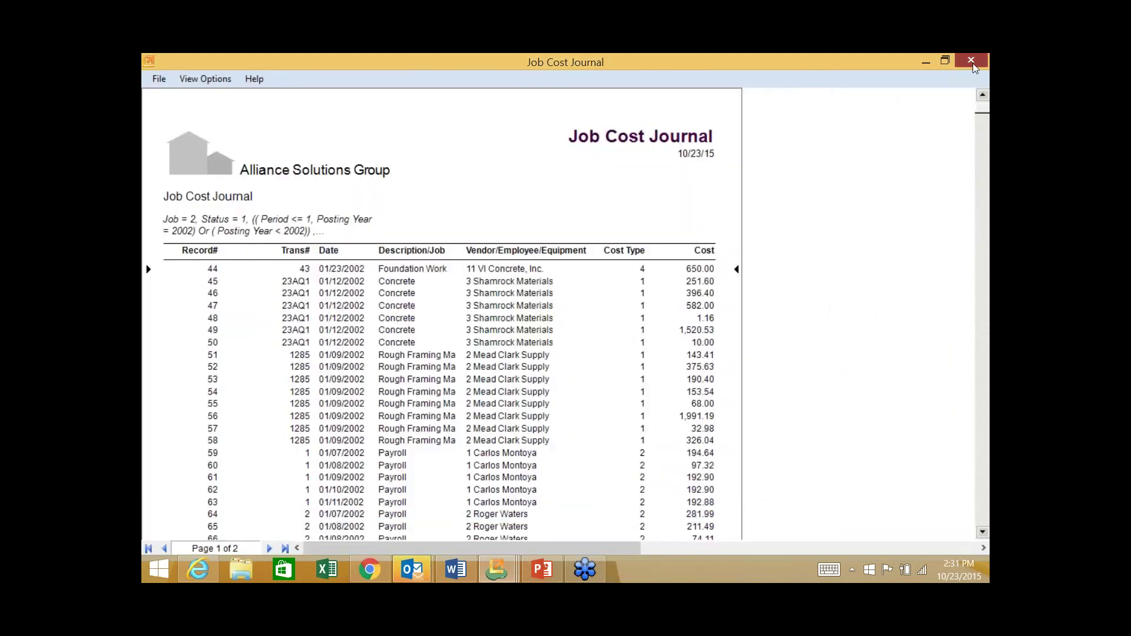
left_click(971, 65)
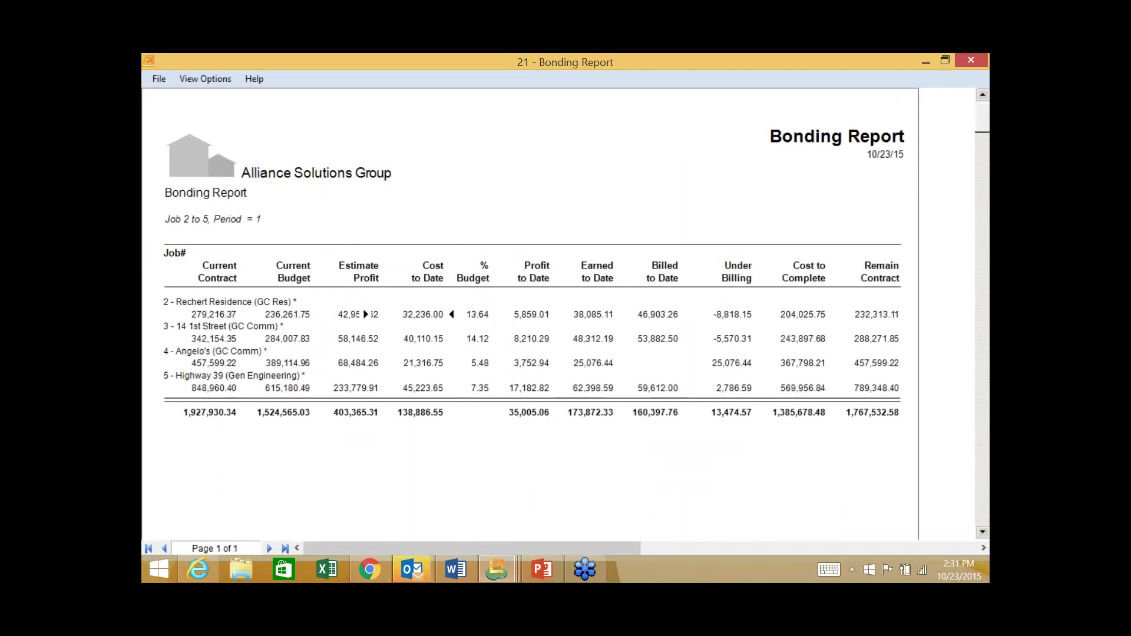
left_click(970, 62)
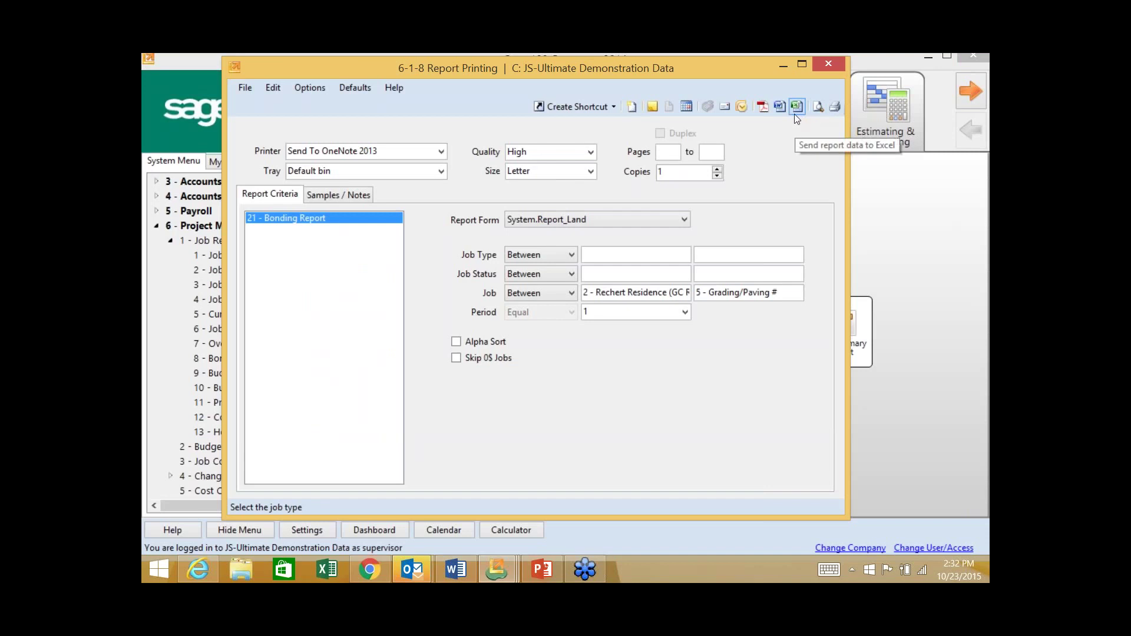
left_click(797, 106)
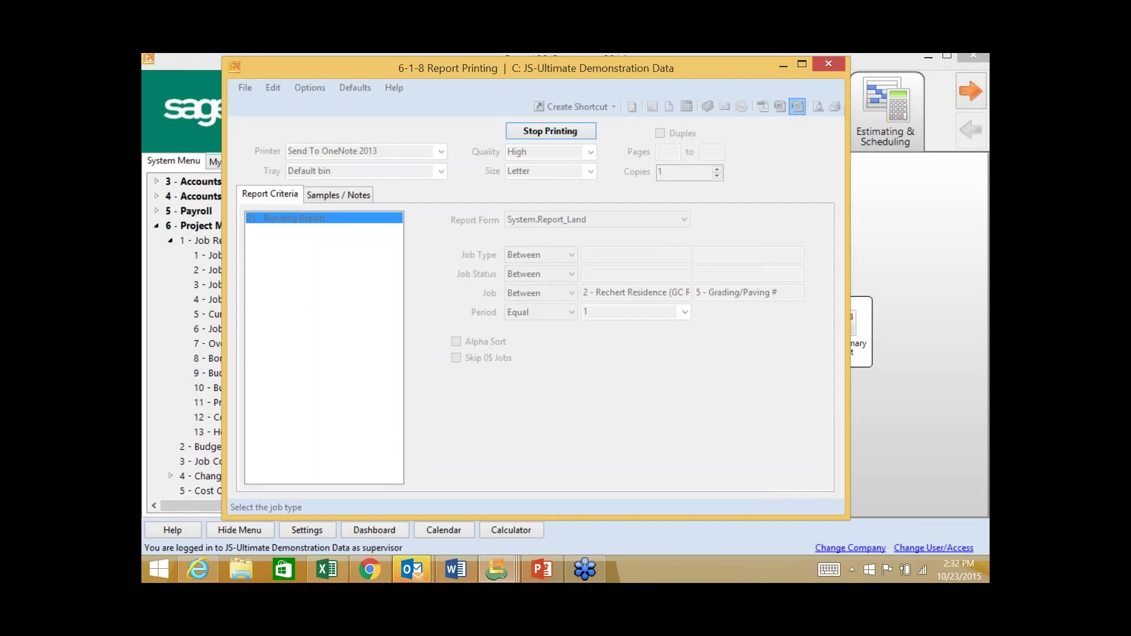
- Maximize the exported Bonding Report in Excel, confirm D13 holds =+B13-C13, and close the workbook
left_click(624, 95)
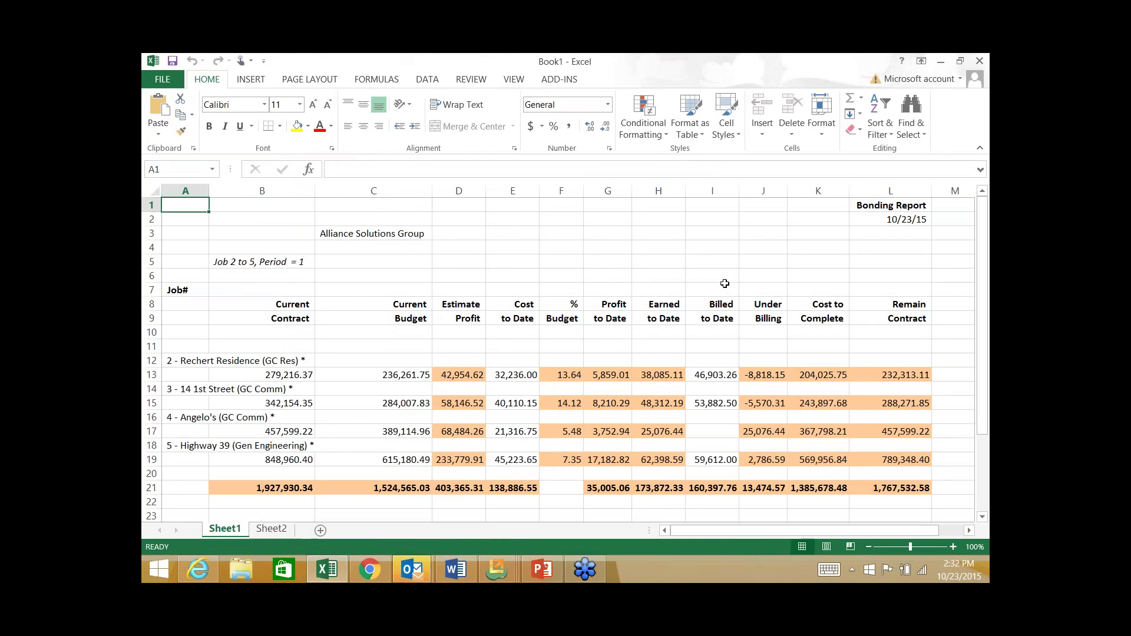
left_click(469, 374)
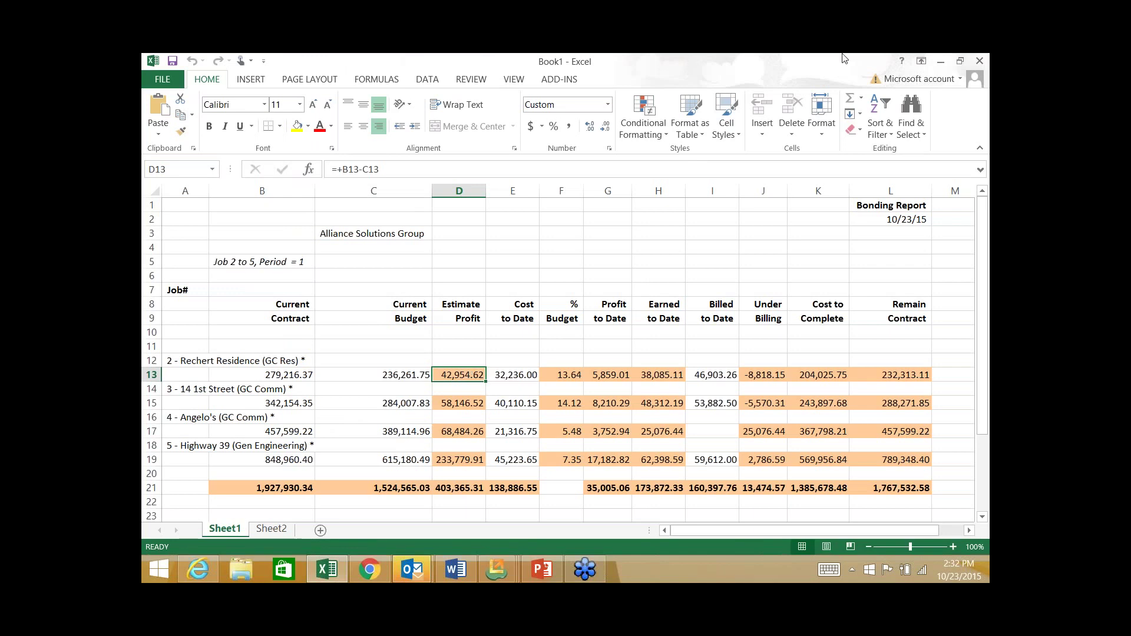
left_click(978, 61)
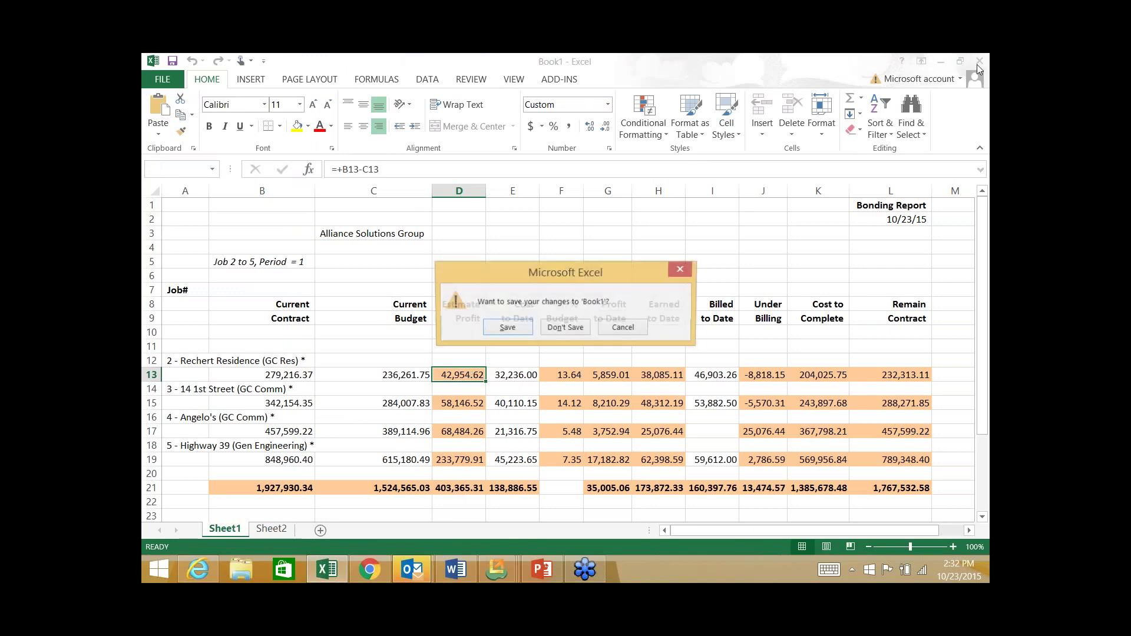
- Discard the Excel workbook unsaved and bring up the Bonding Report's Report Scheduling window
left_click(564, 329)
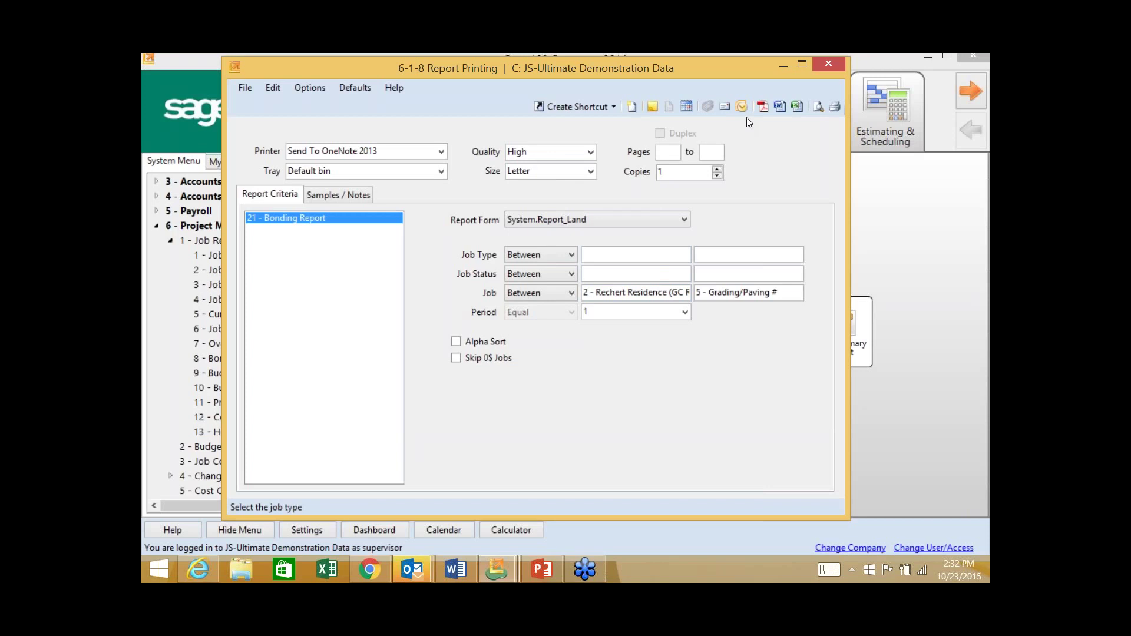
left_click(692, 104)
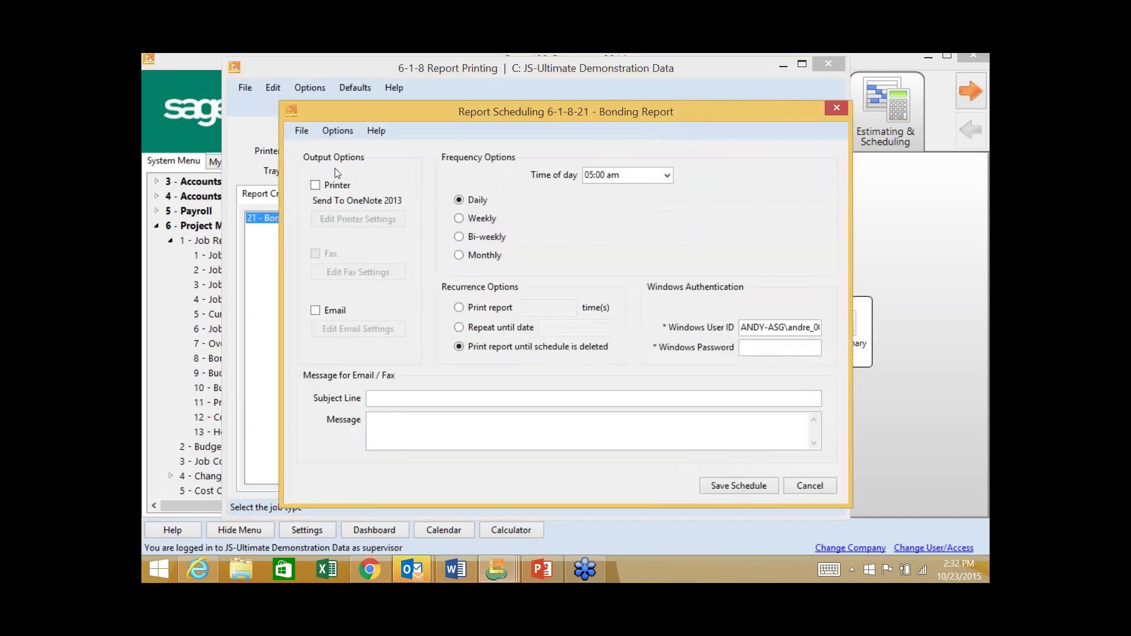
- Try an e-mailed weekly Monday 07:30 am Bonding Report schedule, then cancel it unsaved
left_click(315, 311)
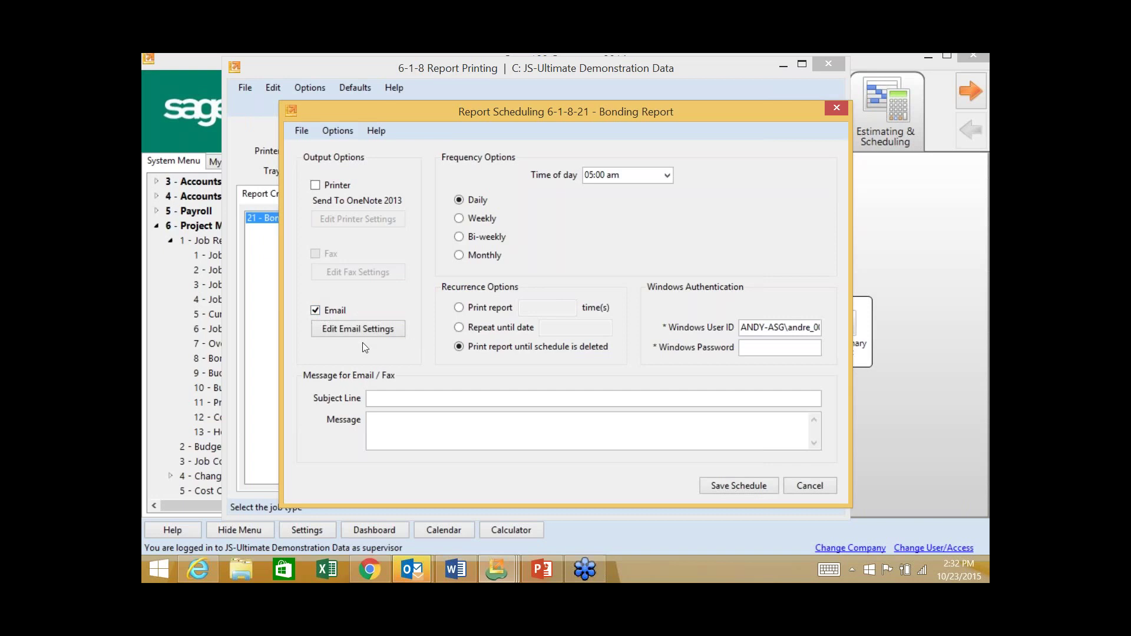
left_click(458, 218)
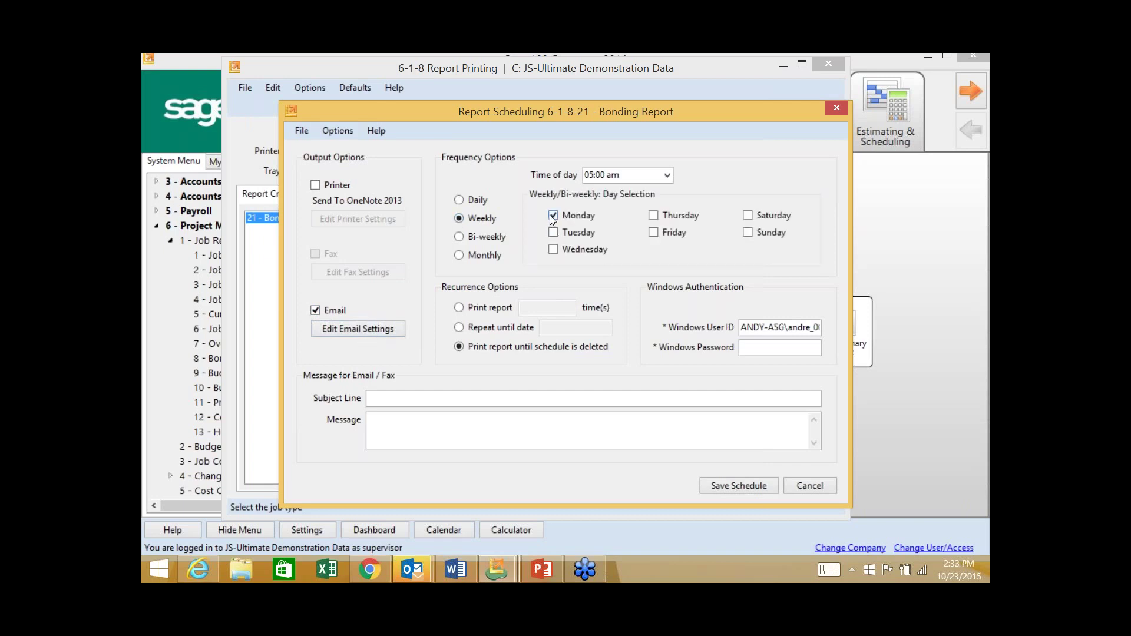
left_click(666, 176)
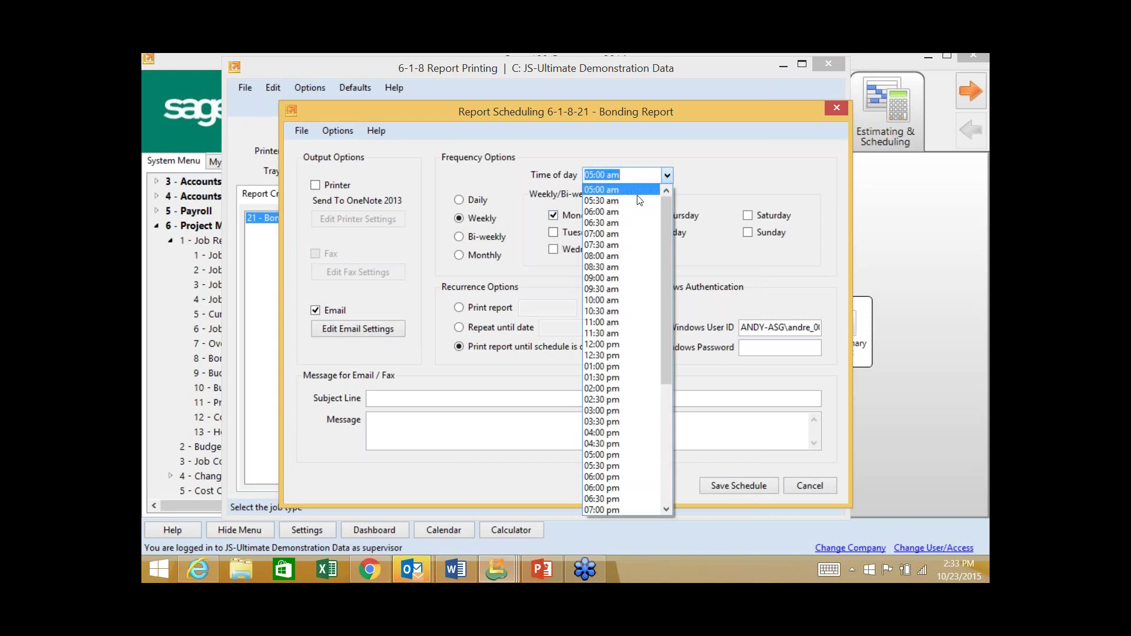
left_click(607, 246)
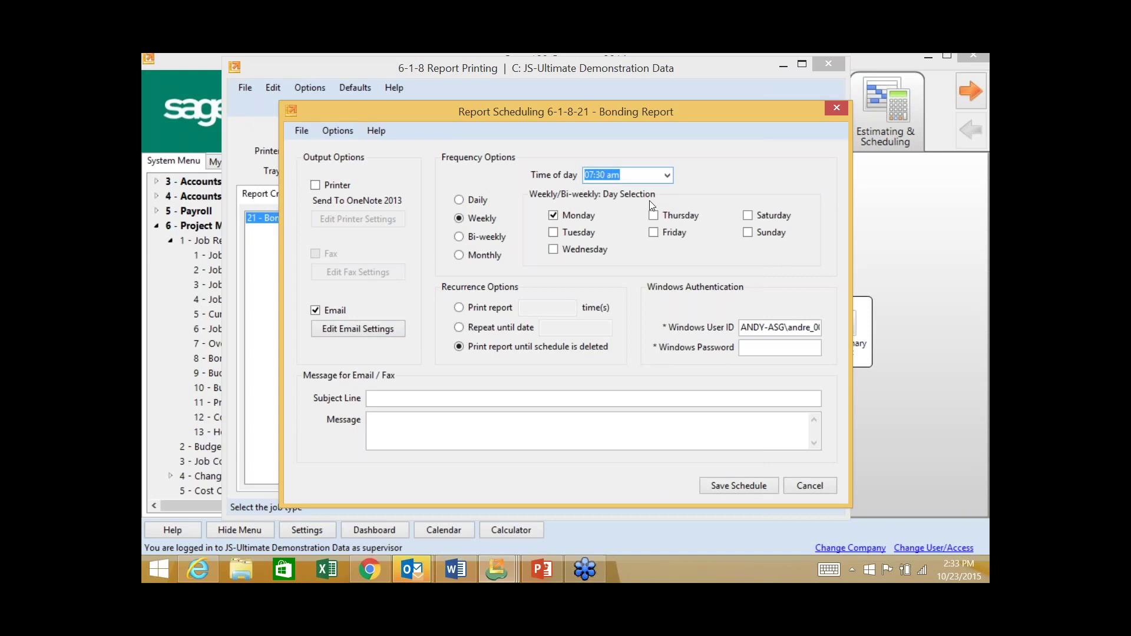
left_click(813, 491)
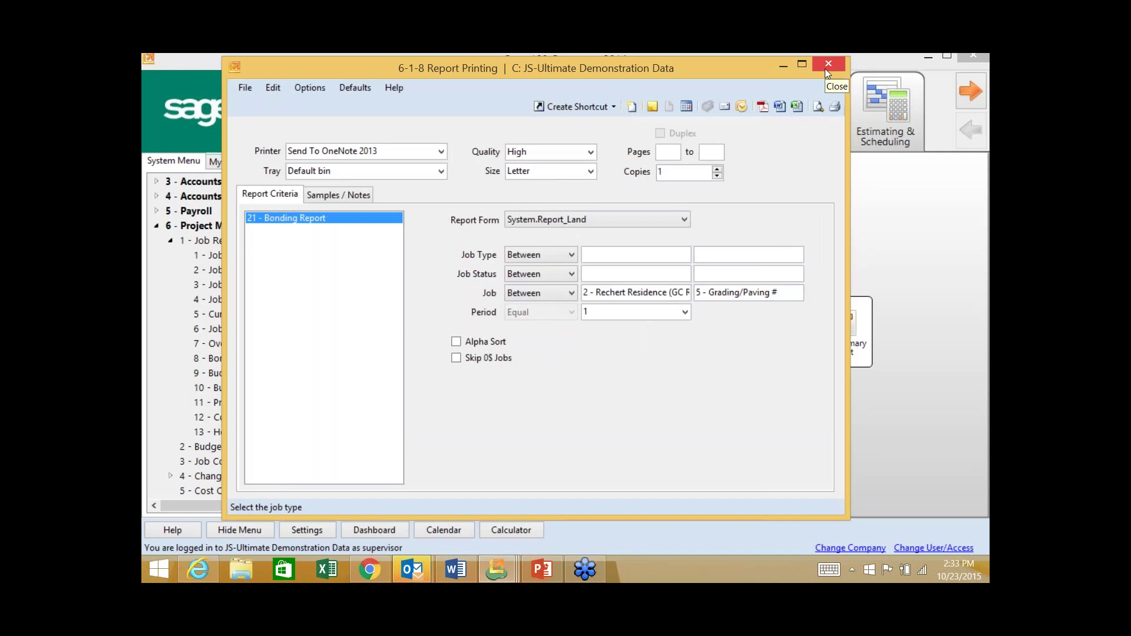
- Close Report Printing and collapse the 1 - Job Reports and 6 - Project Management branches
left_click(825, 69)
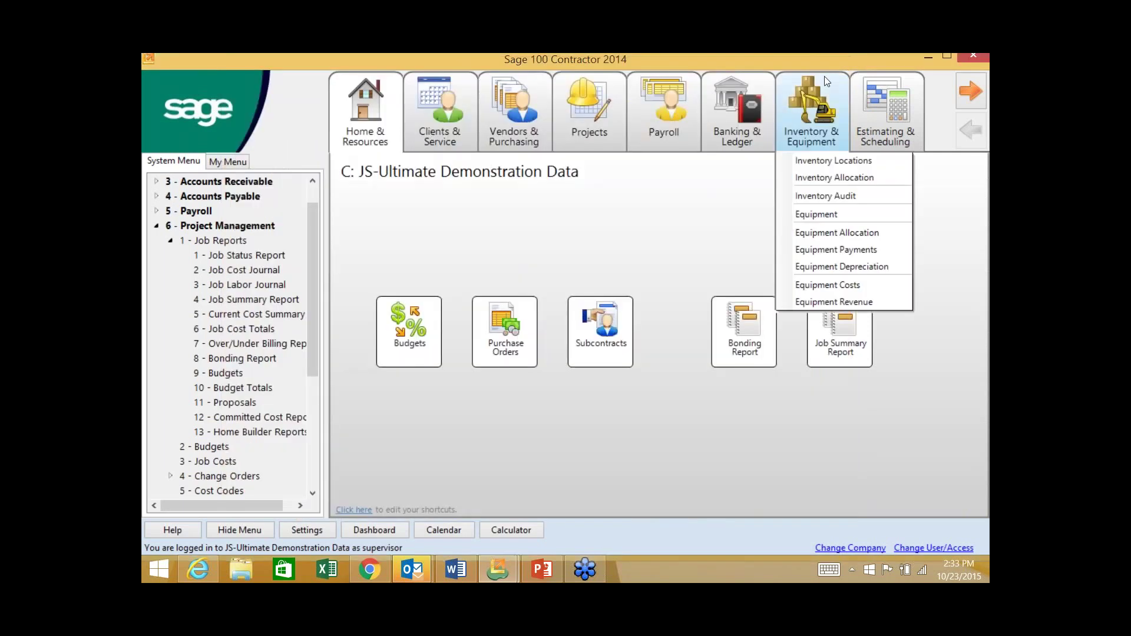
left_click(176, 242)
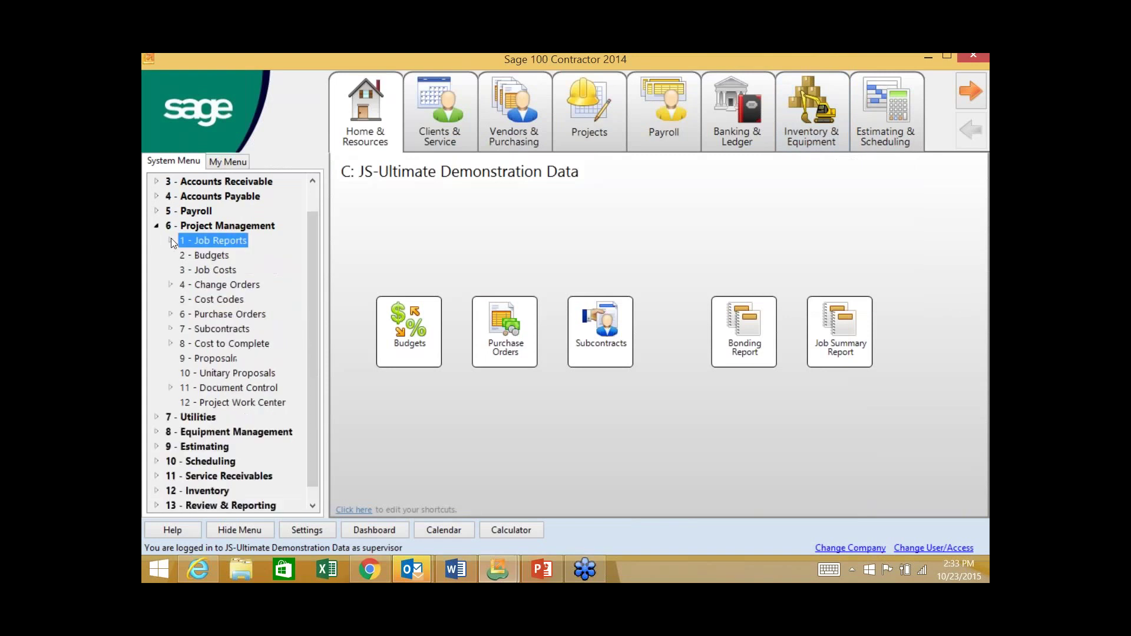
left_click(161, 226)
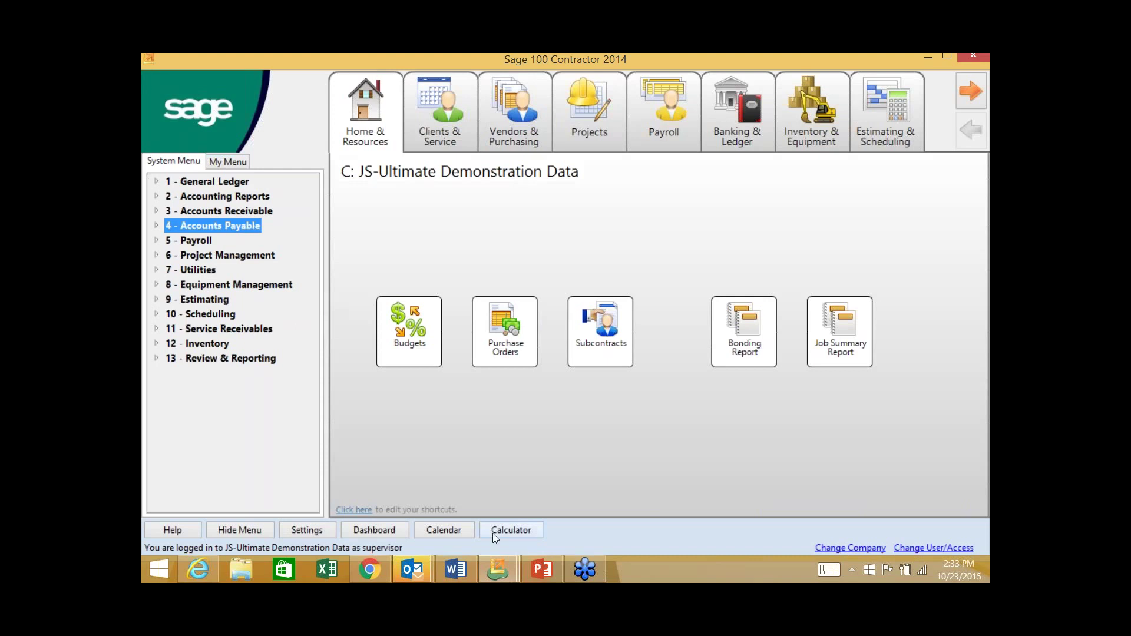
left_click(496, 569)
- Bring the Dashboard window to the front from the Sage taskbar previews
left_click(564, 504)
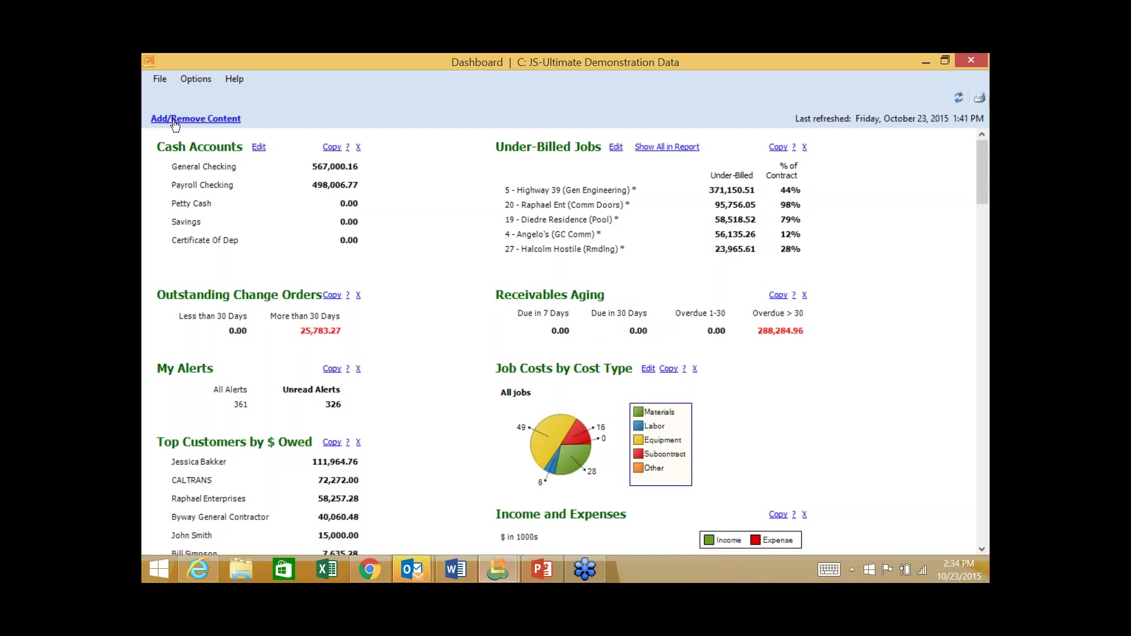
left_click(174, 120)
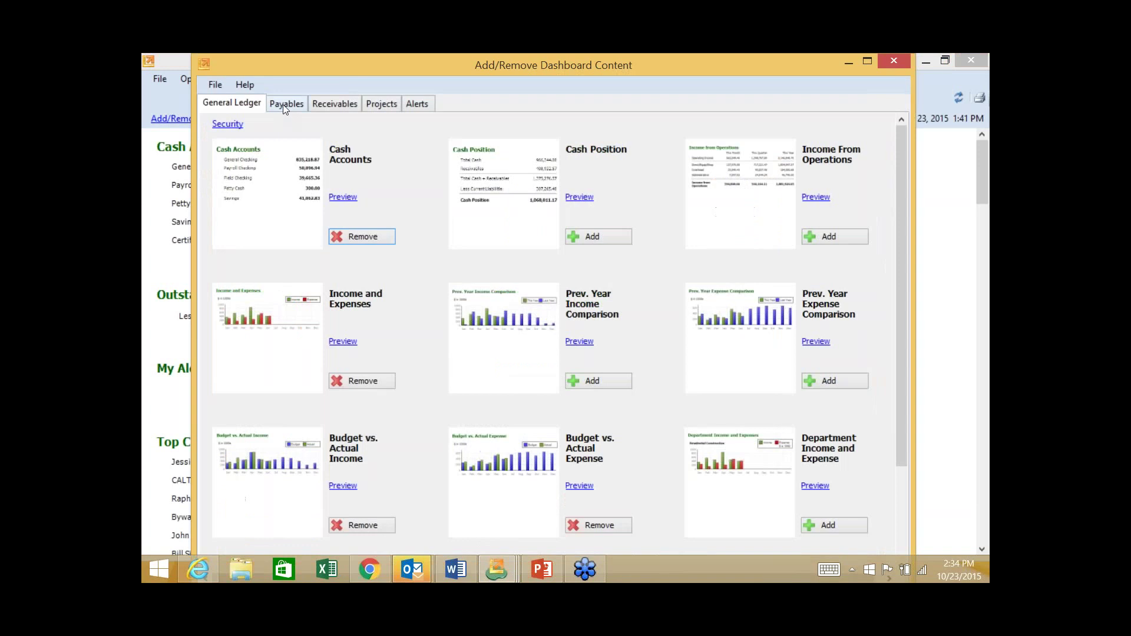
left_click(283, 105)
left_click(320, 102)
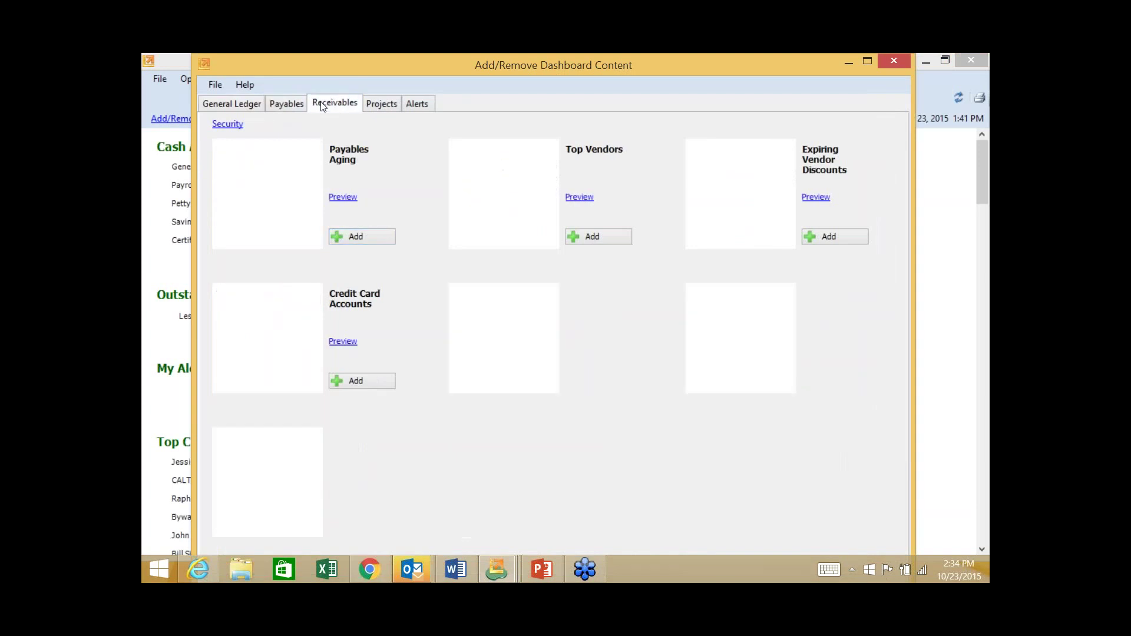
left_click(381, 104)
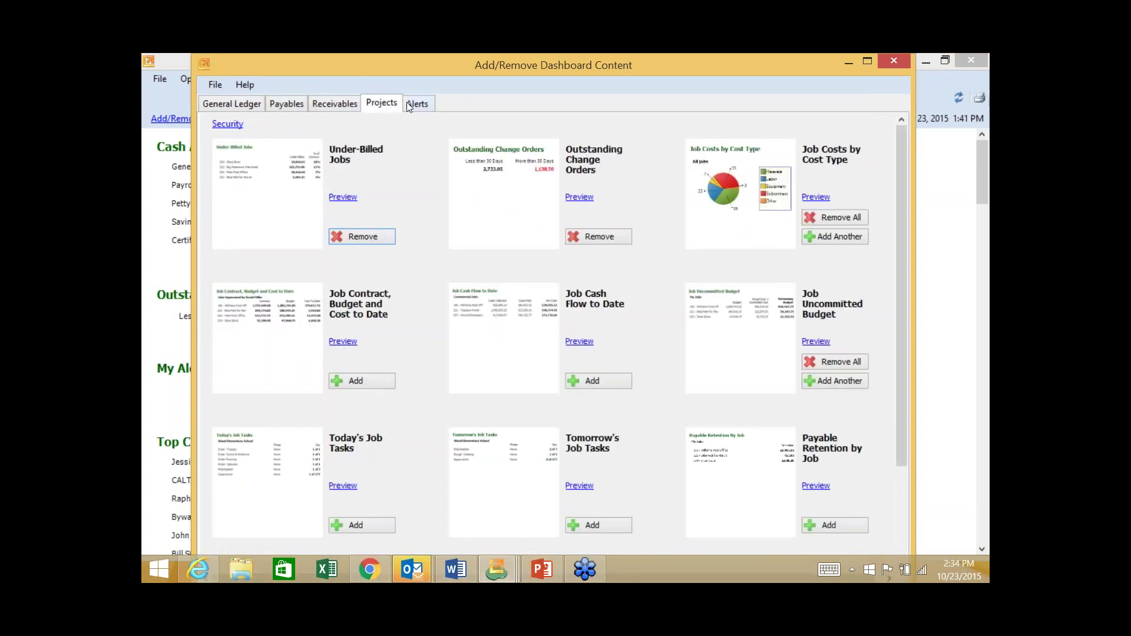
left_click(889, 58)
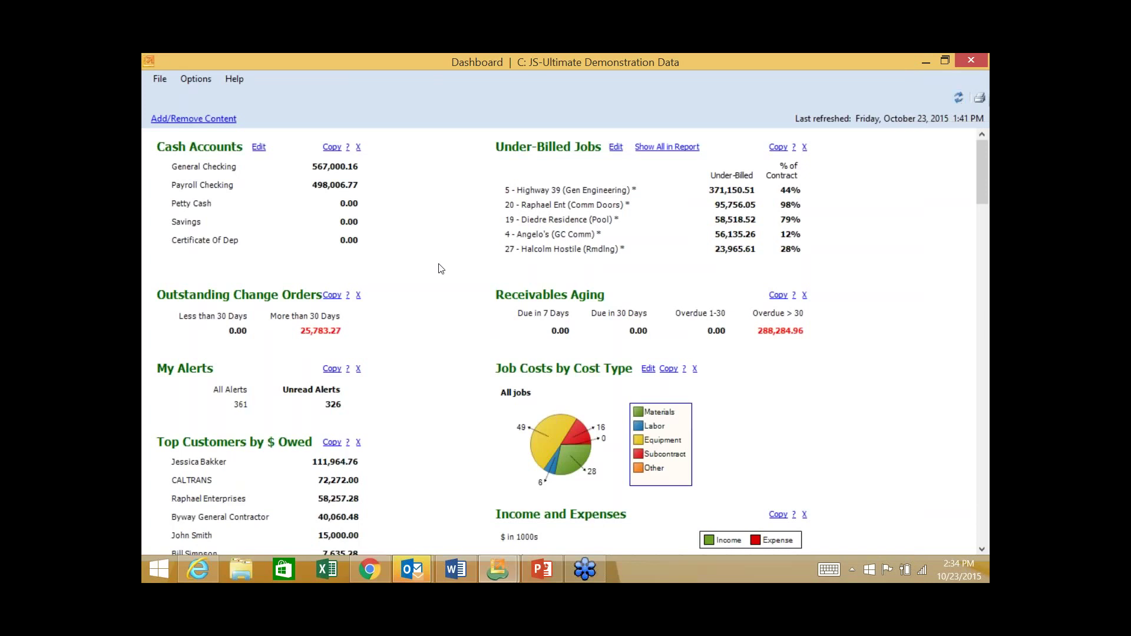
- Drag the Outstanding Change Orders panel above Cash Accounts in the dashboard's left column
scroll(441, 269, "down", 5)
scroll(441, 269, "up", 5)
left_click_drag(216, 296, 259, 154)
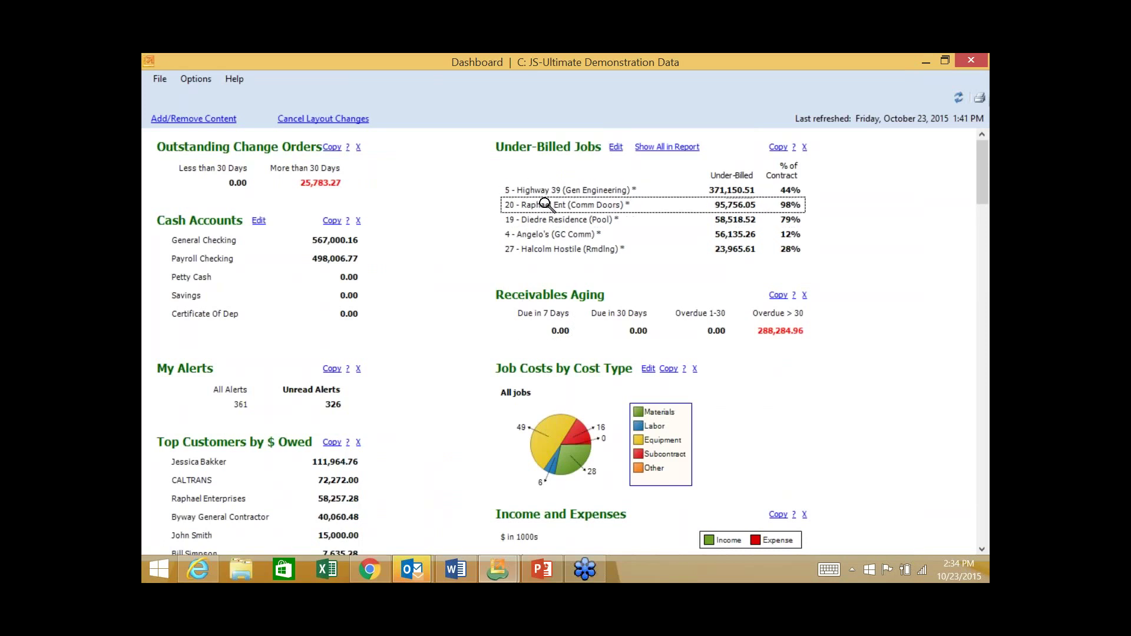
- View and close job 5's Over/Under Billings and Job Cost Journal, then try Halcolm Hostile's details
left_click(545, 195)
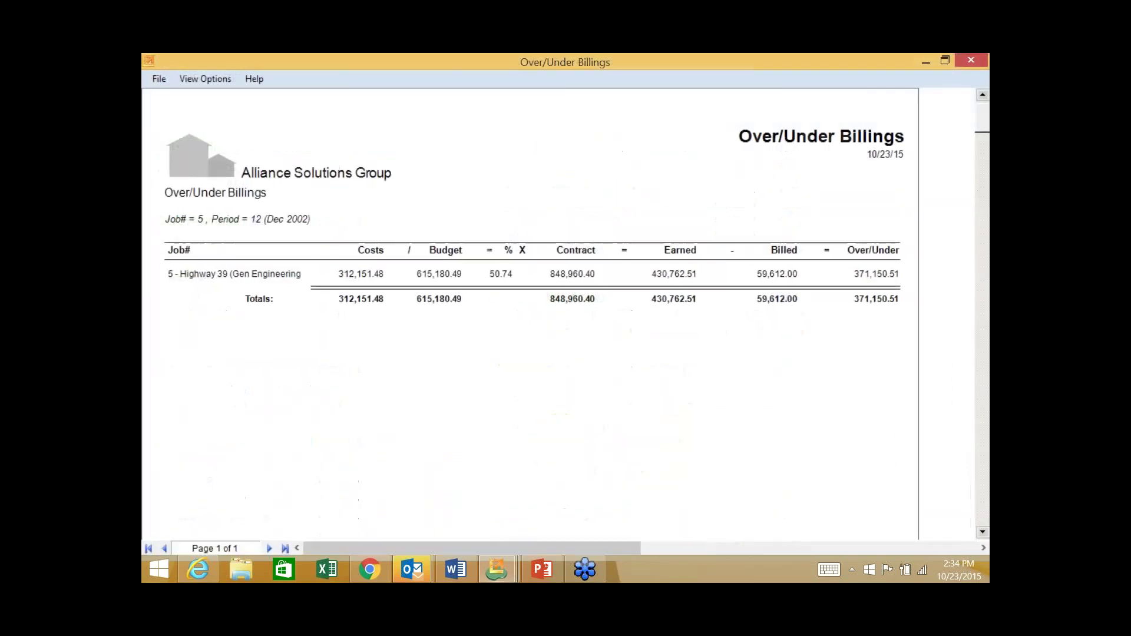
left_click(357, 274)
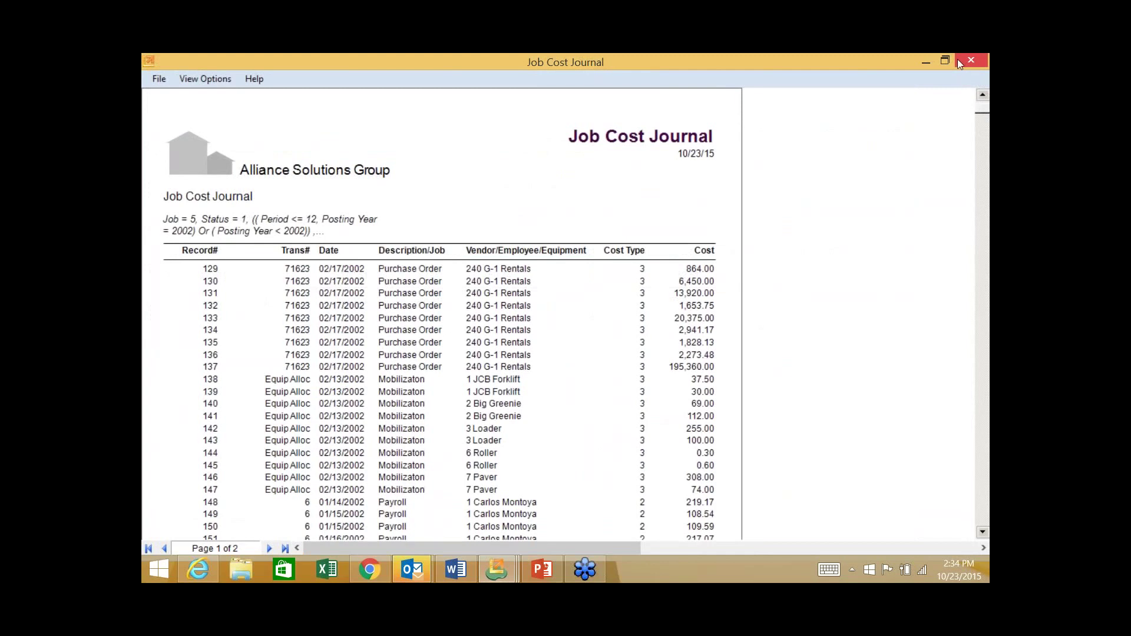
left_click(959, 59)
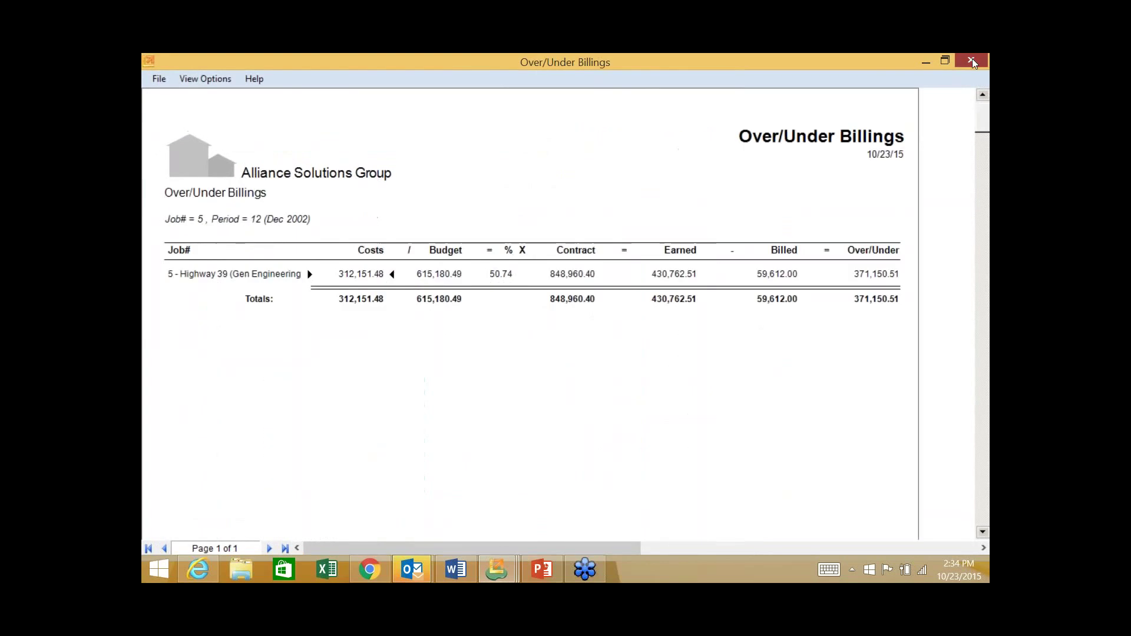
left_click(967, 60)
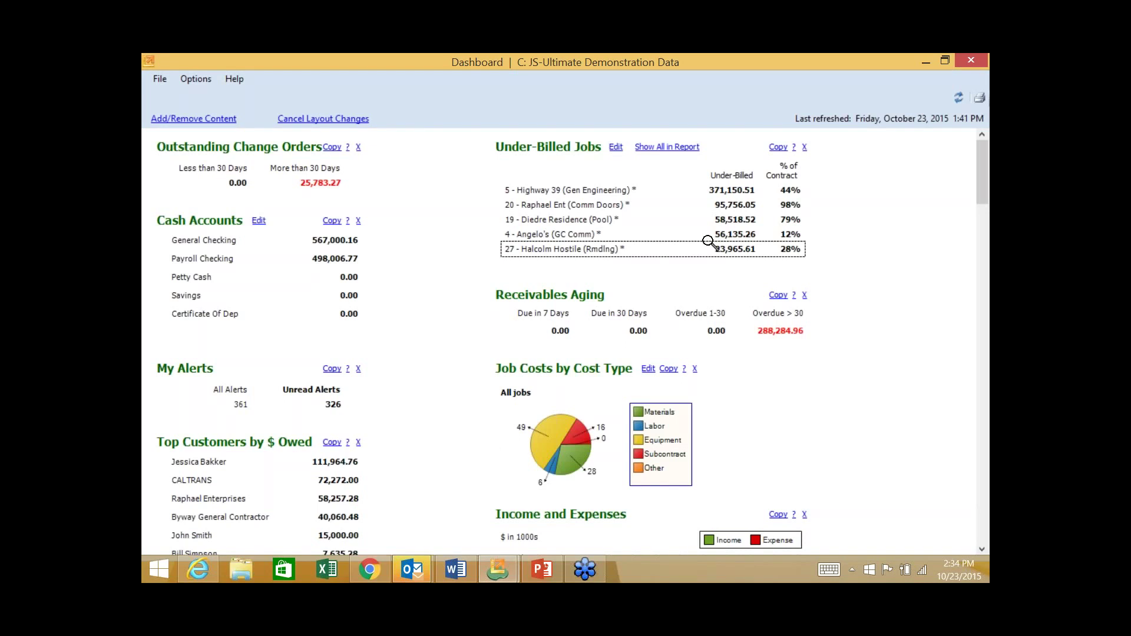
left_click(709, 242)
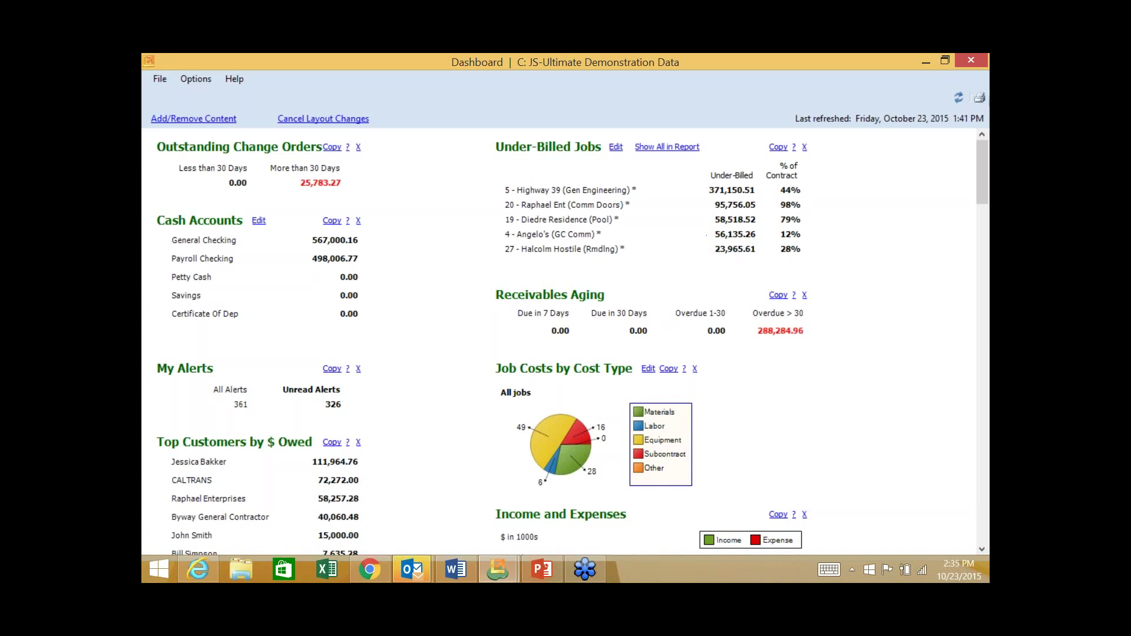
- Close the Dashboard saving its new layout, then bring up the Service Operations Dispatch Board in Chrome
left_click(971, 63)
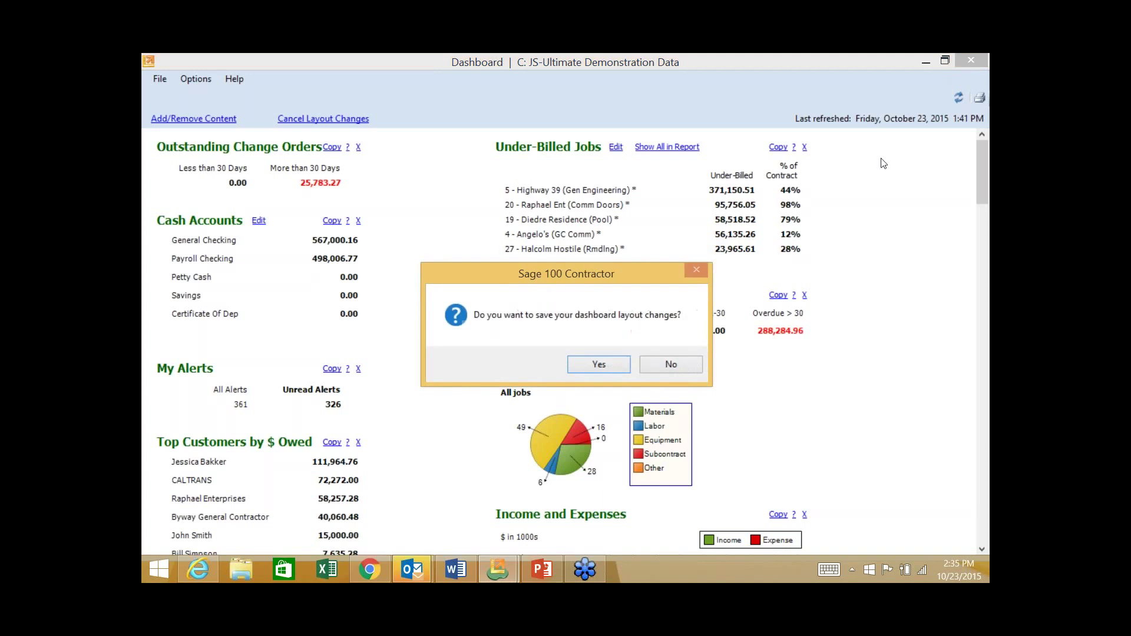
left_click(605, 368)
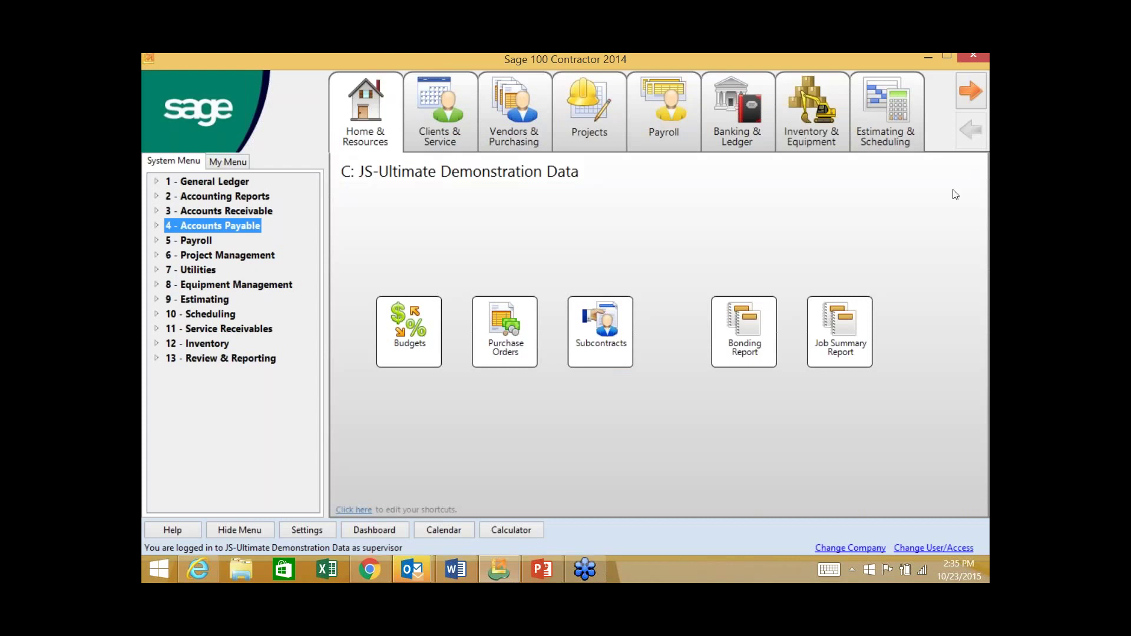
left_click(370, 569)
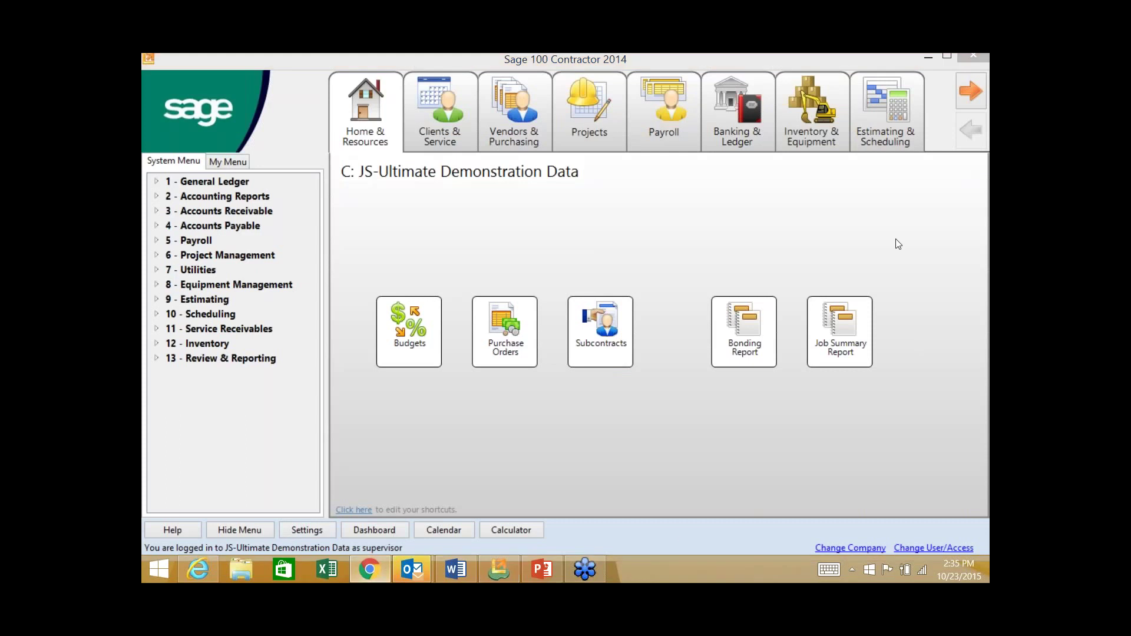
left_click(369, 569)
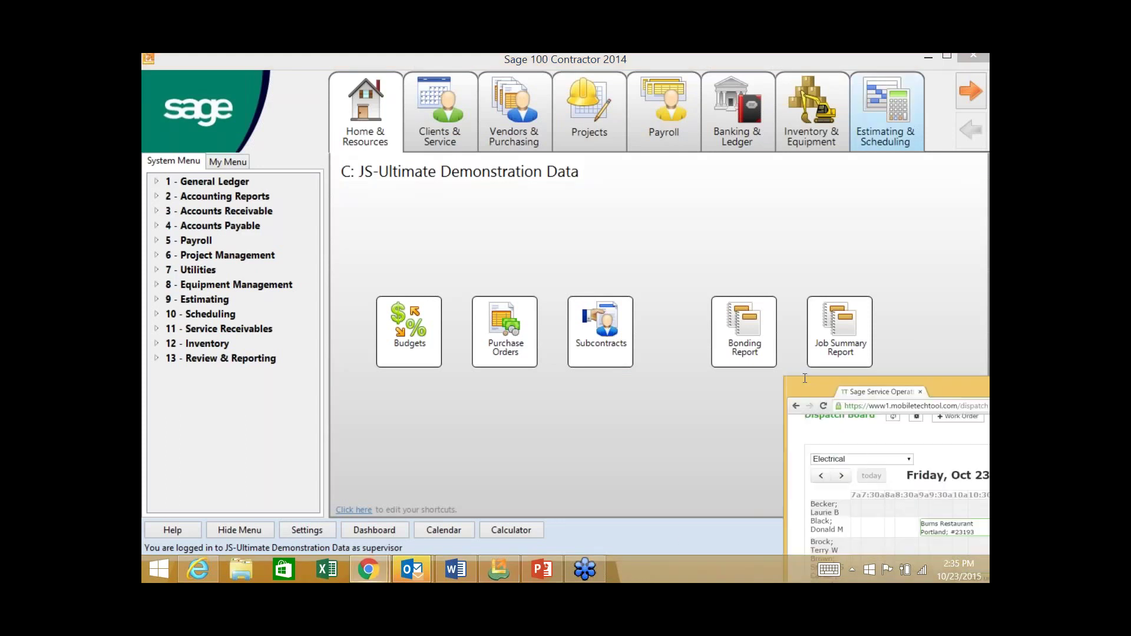
- Maximize the Dispatch Board and zoom and pan its work-order map to the Portland job locations
left_click_drag(737, 276, 424, 54)
left_click(982, 121)
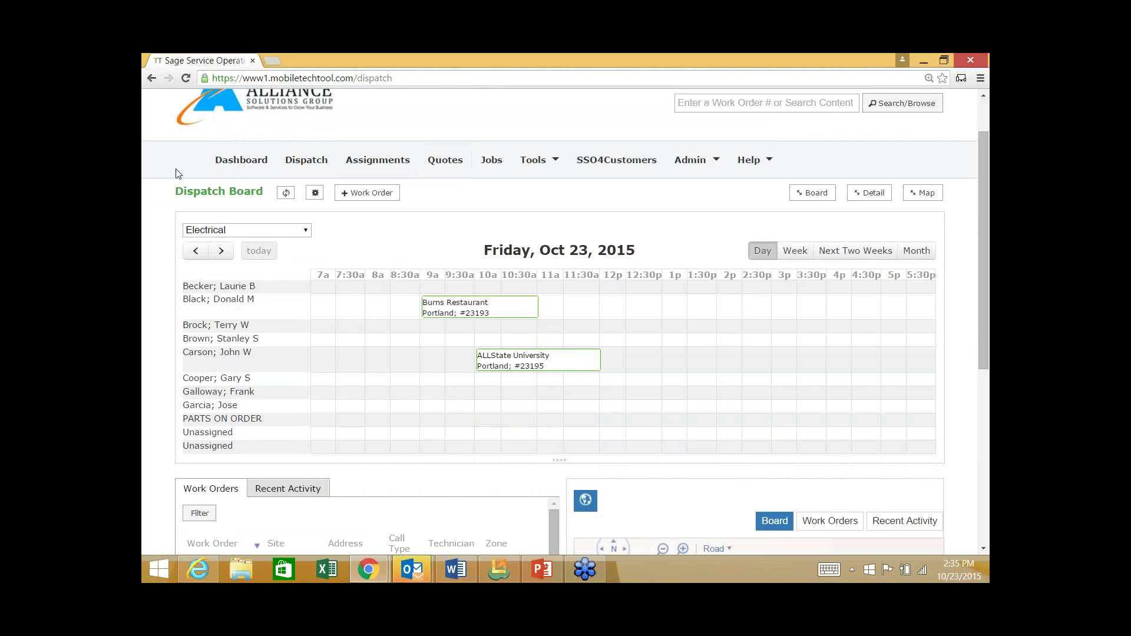
scroll(177, 173, "down", 4)
scroll(177, 173, "down", 3)
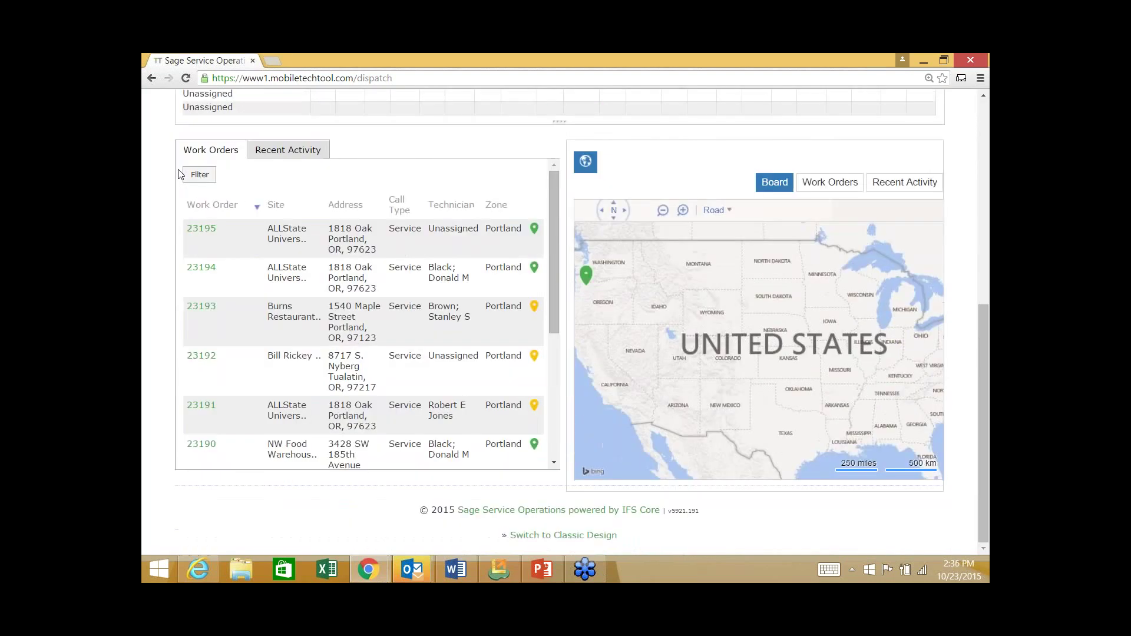
scroll(179, 173, "up", 1)
scroll(178, 171, "up", 4)
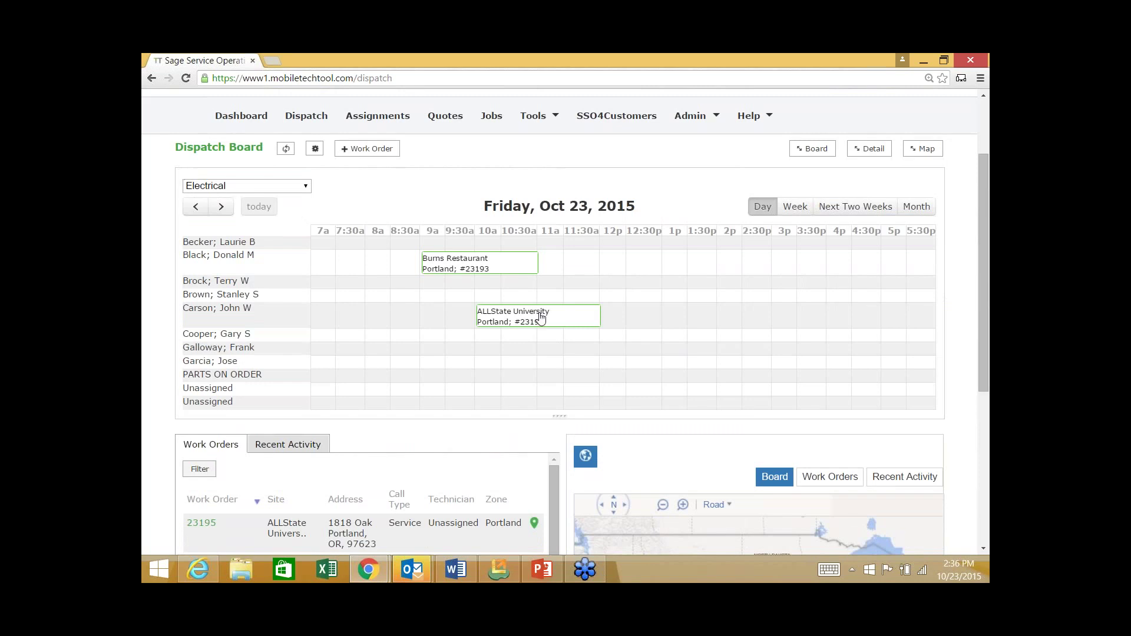
scroll(548, 309, "down", 1)
scroll(482, 305, "down", 2)
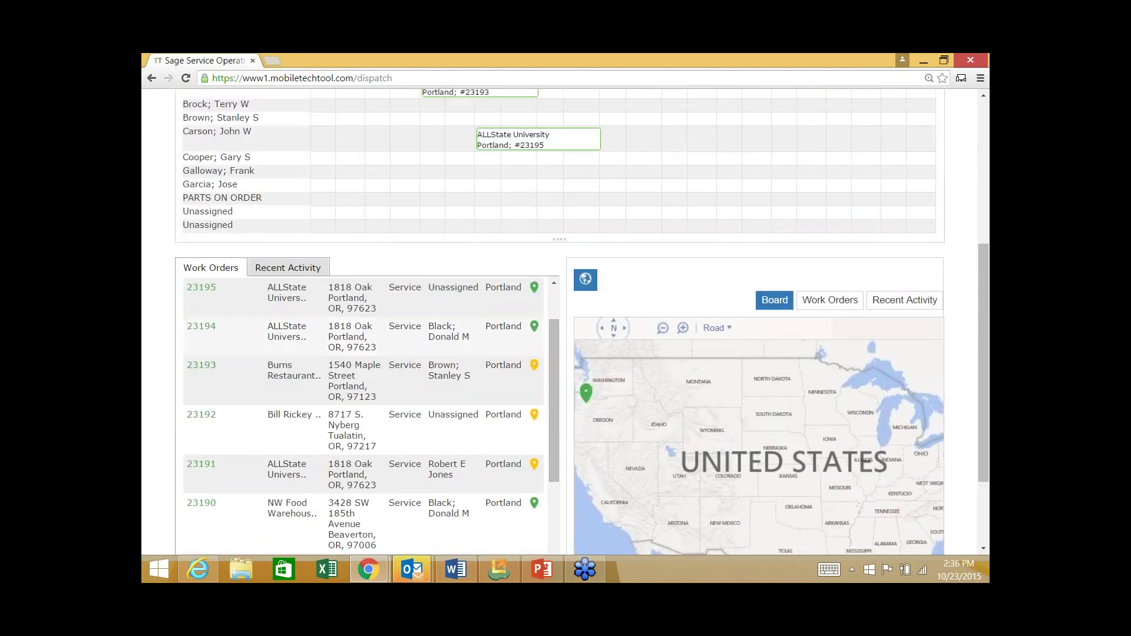
scroll(613, 413, "up", 1)
scroll(612, 413, "up", 4)
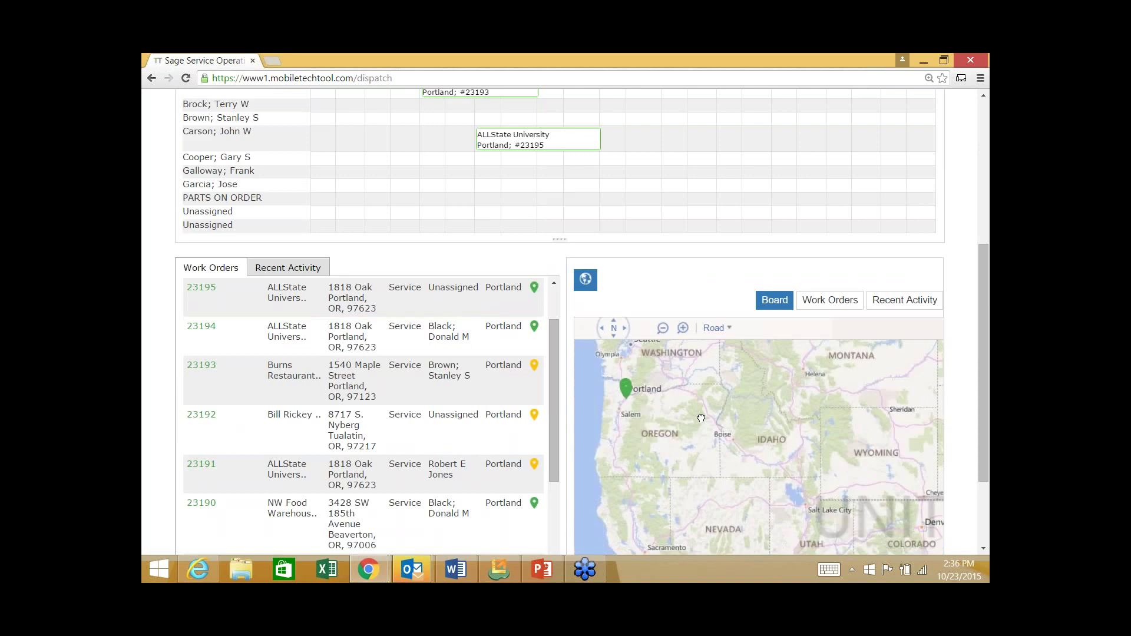
scroll(720, 434, "down", 1)
scroll(721, 442, "up", 2)
left_click_drag(722, 442, 819, 554)
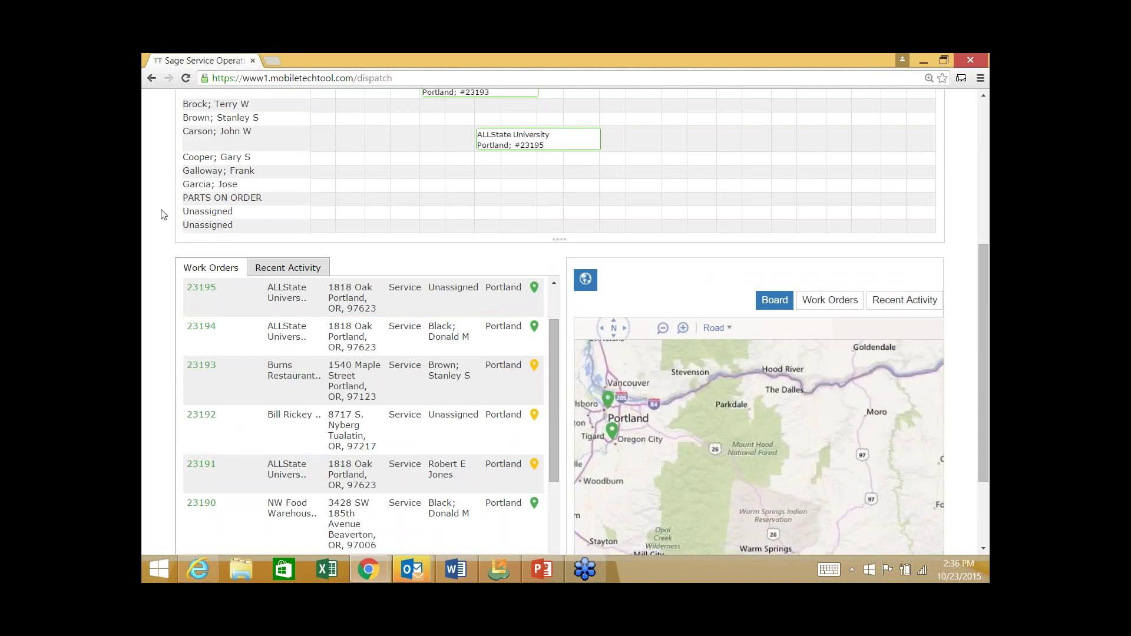
scroll(164, 216, "up", 2)
scroll(163, 216, "up", 2)
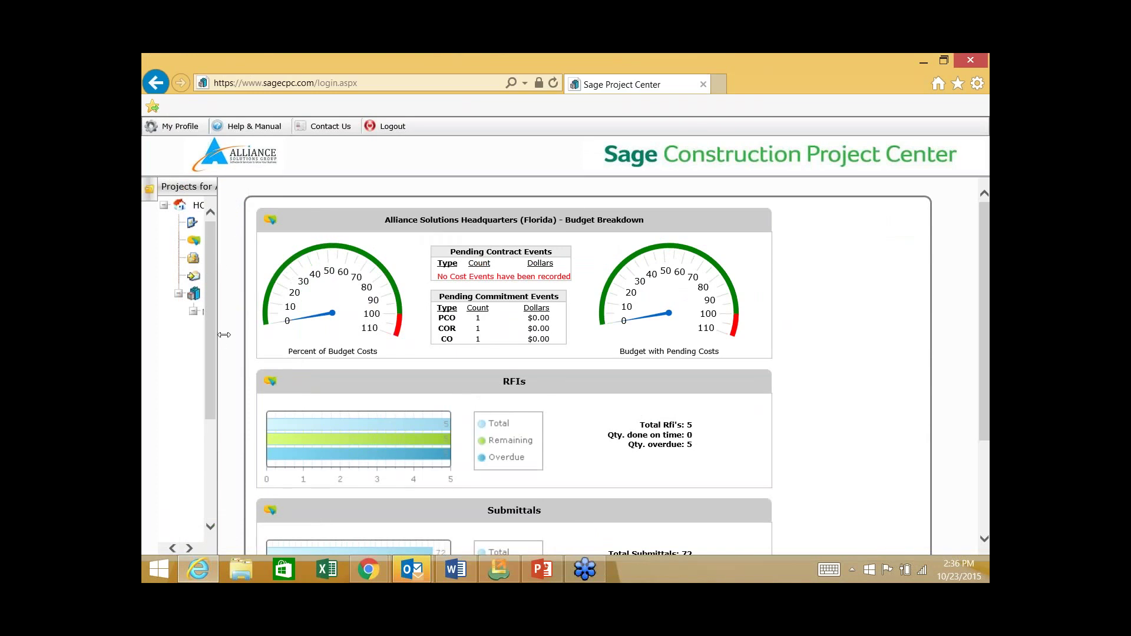
- Widen the Projects pane to show Alliance Solutions Headquarters' Project Management items beside its dashboard
left_click_drag(218, 337, 382, 336)
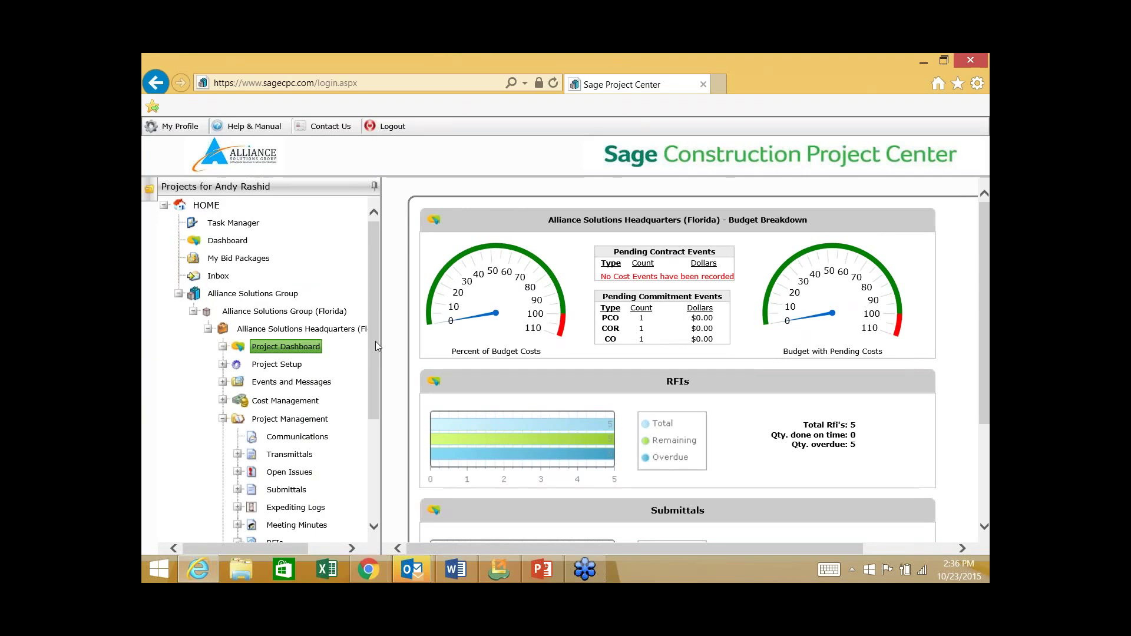
left_click_drag(375, 341, 396, 393)
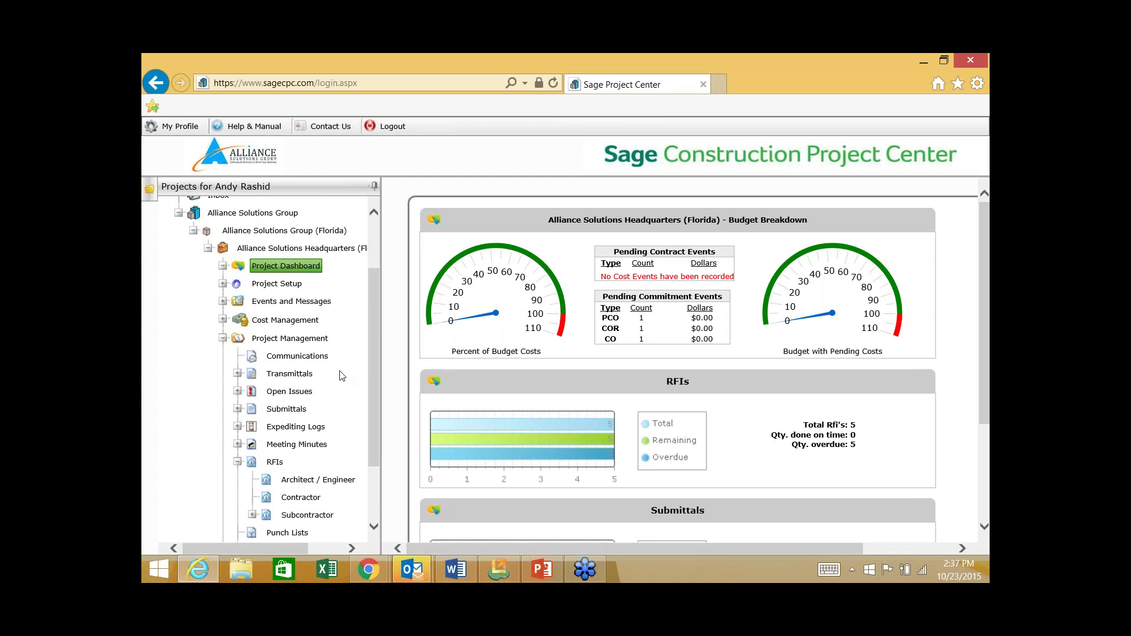
- Revisit the Service Operations Dispatch Board briefly, then return to the PowerPoint Thank you slide
left_click(369, 569)
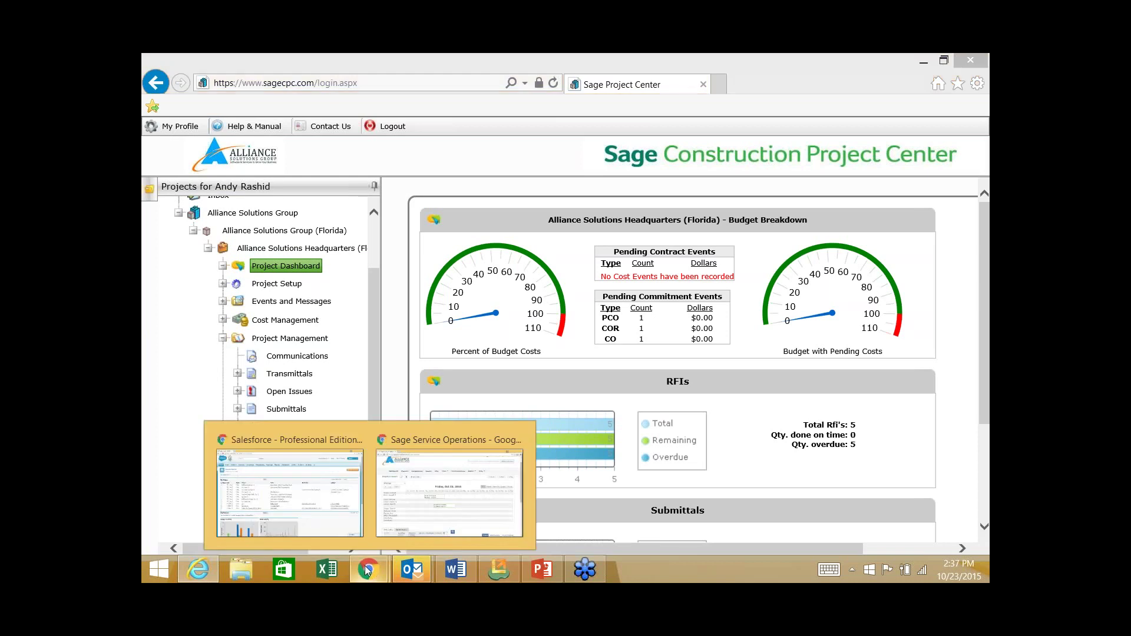
left_click(450, 493)
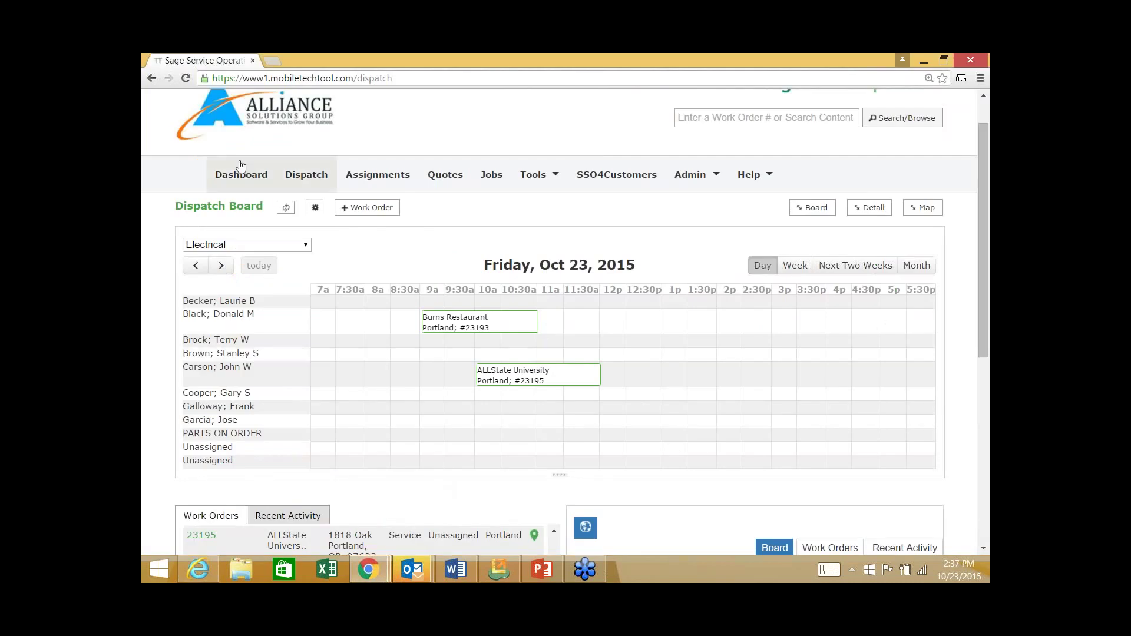
scroll(199, 176, "up", 1)
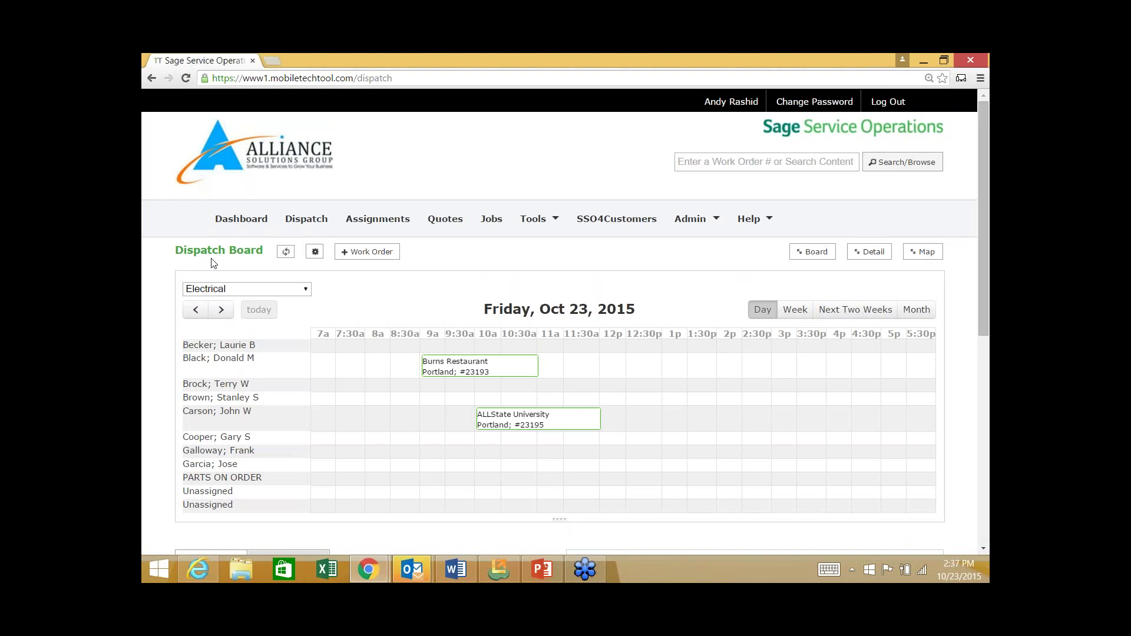
scroll(175, 242, "down", 1)
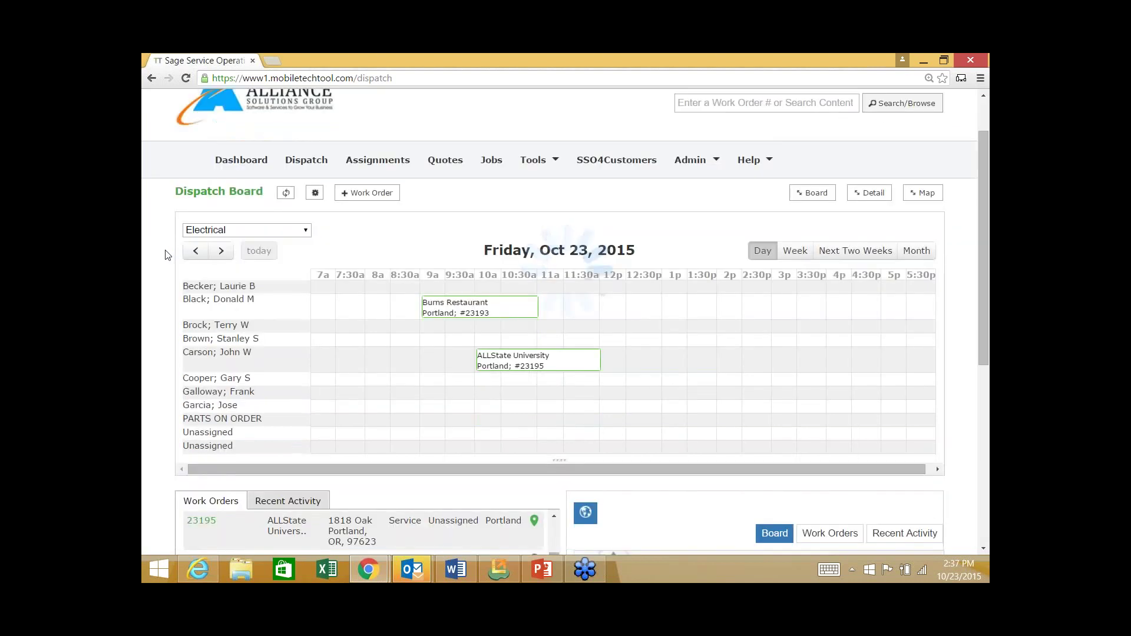
scroll(168, 250, "down", 2)
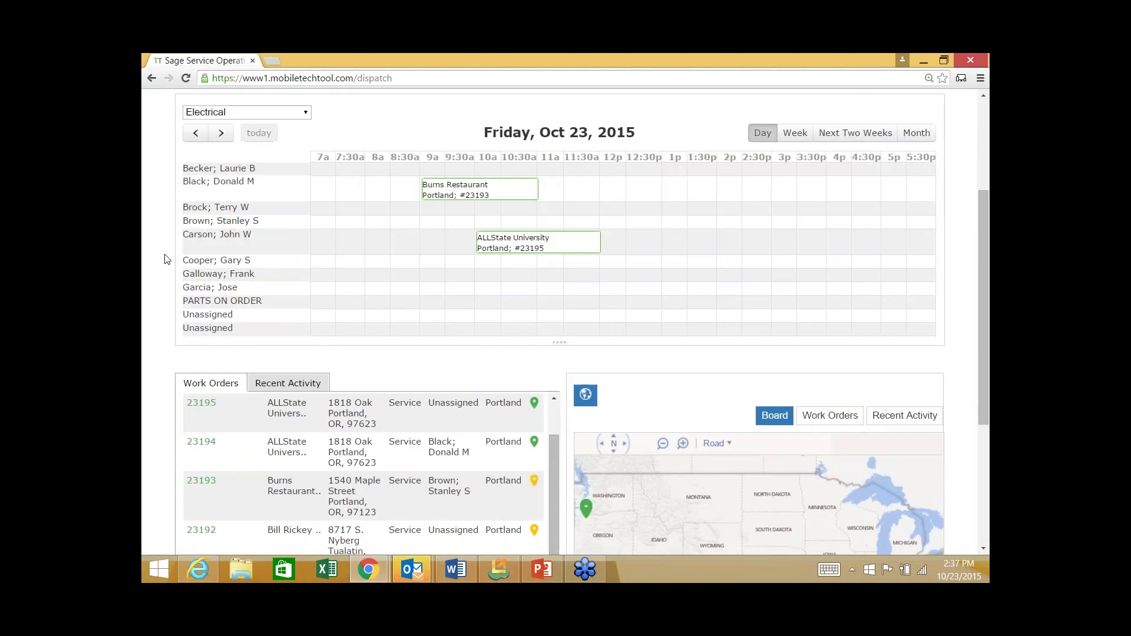
scroll(166, 260, "up", 3)
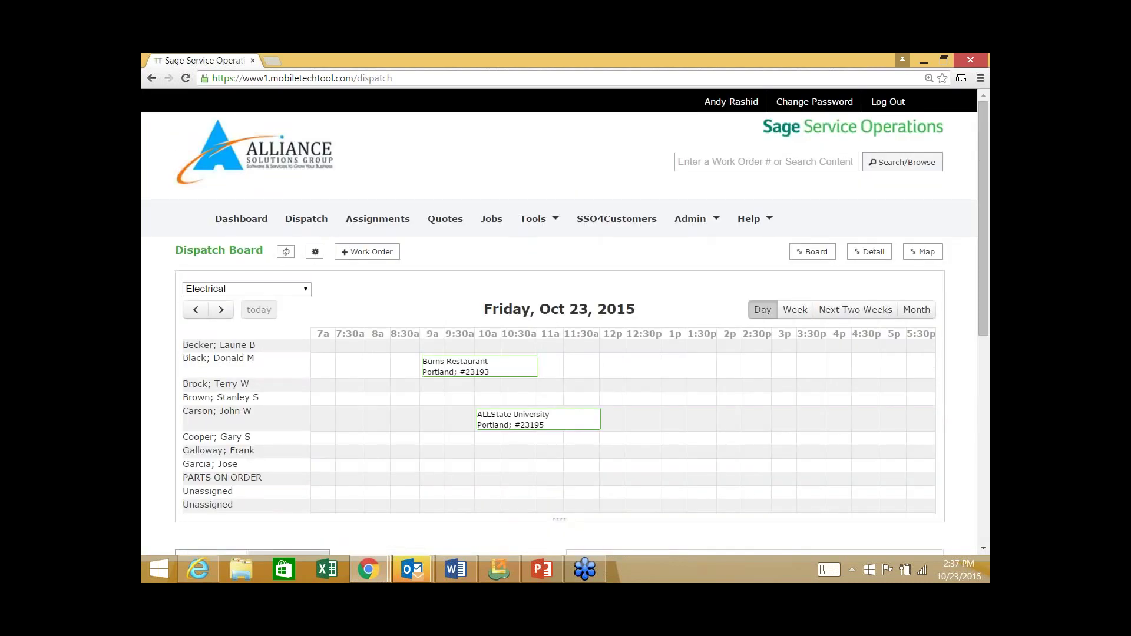
left_click(533, 573)
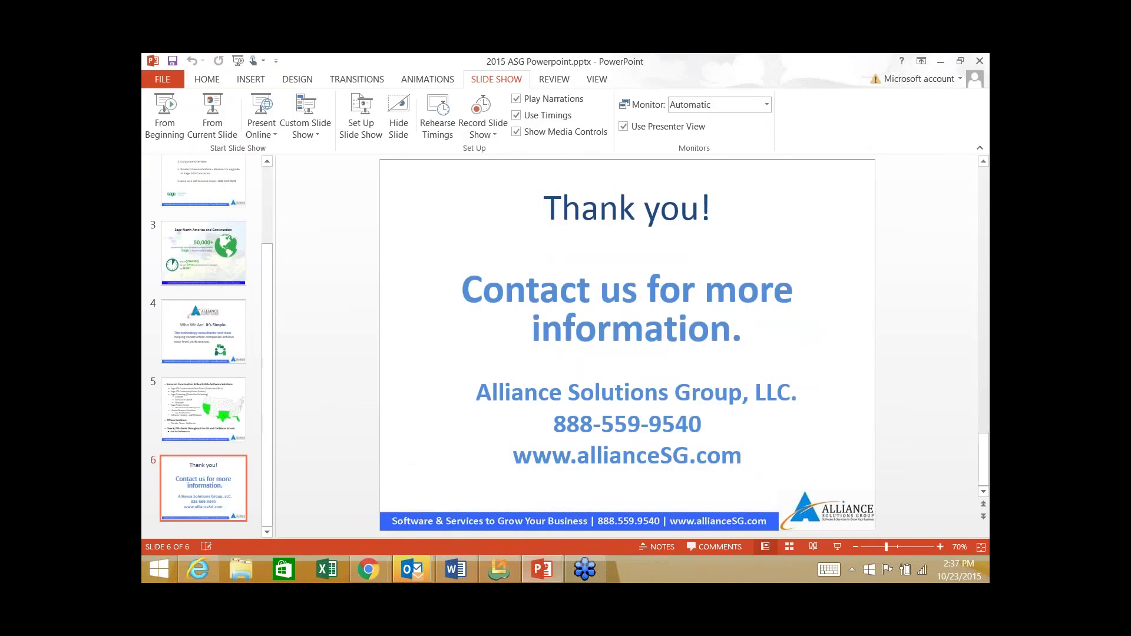
left_click(455, 569)
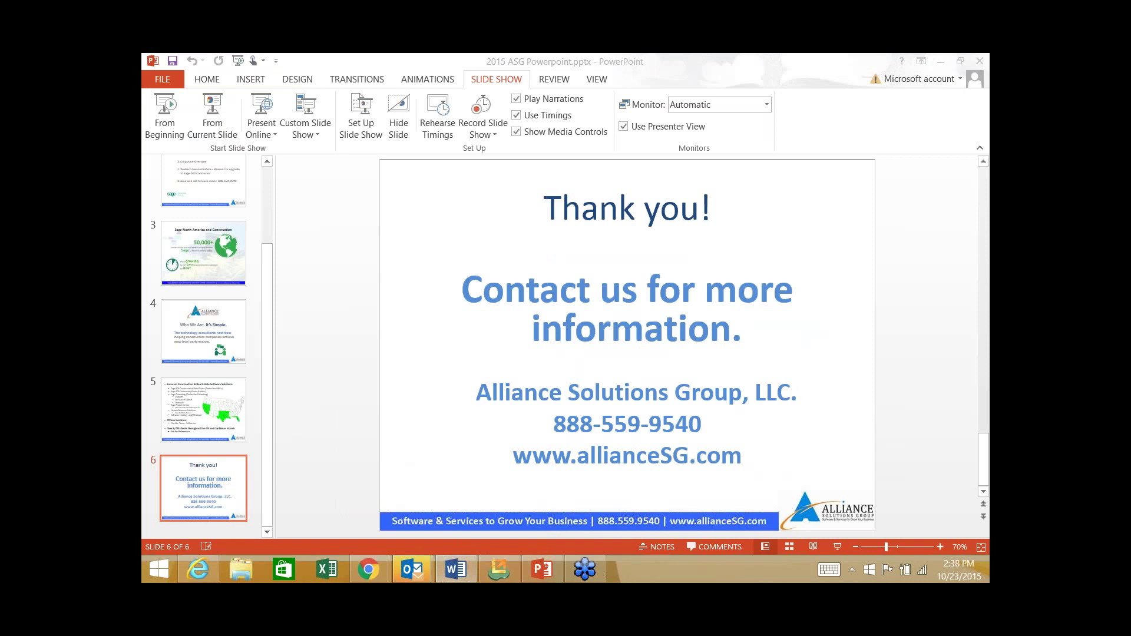